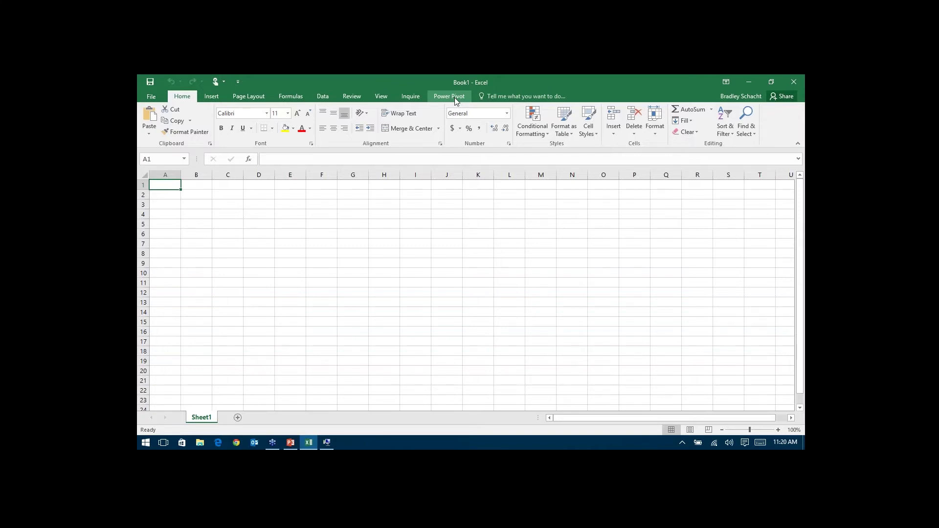
# Clear the desktop, set the display projection mode to Duplicate, and show the BS-WS-01 virtual machine connection in full screen.
pyautogui.click(327, 443)
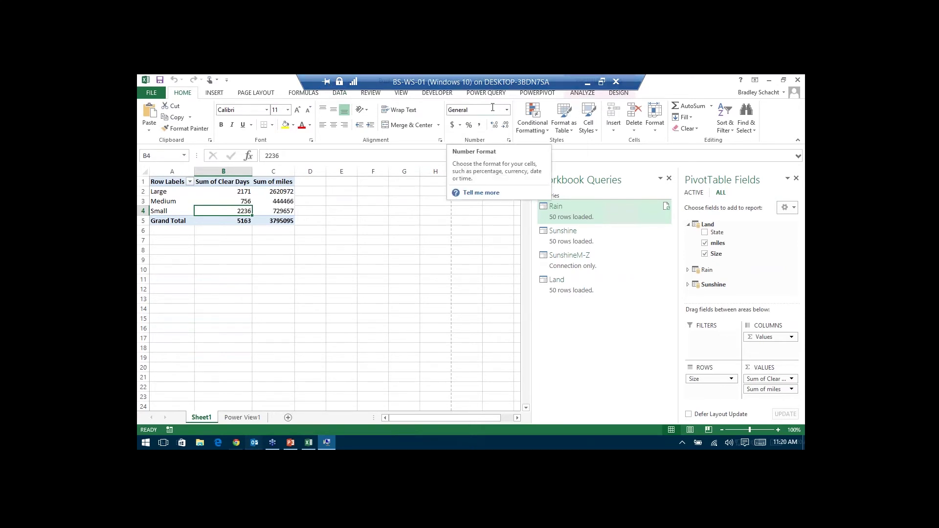
pyautogui.click(587, 81)
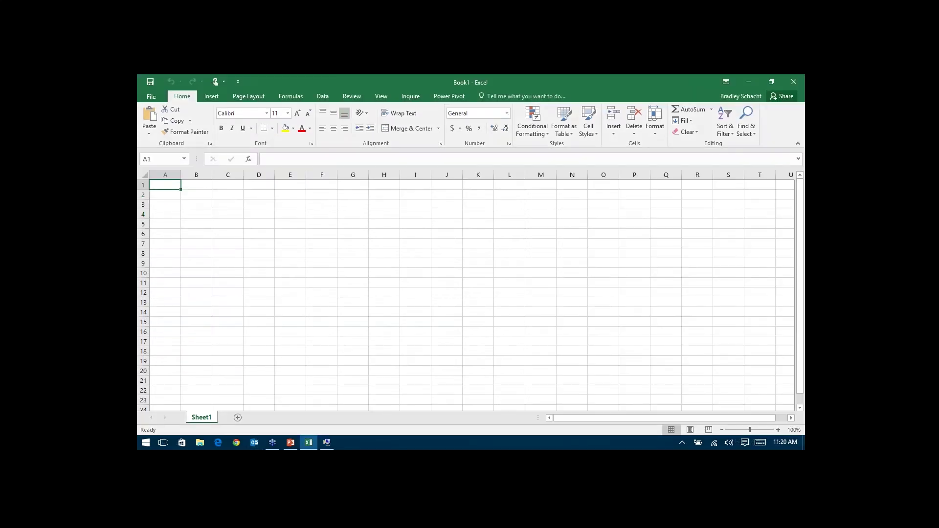
pyautogui.click(751, 85)
pyautogui.click(748, 83)
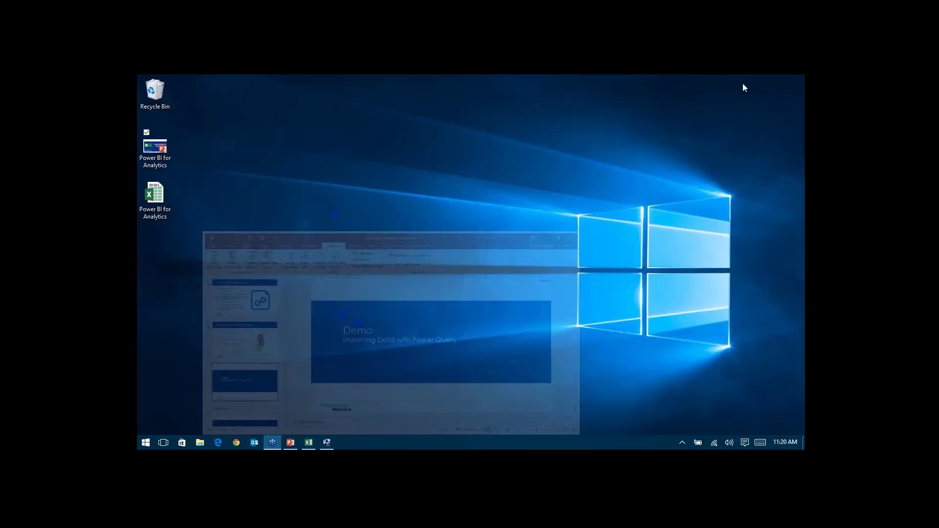
pyautogui.press('super+p')
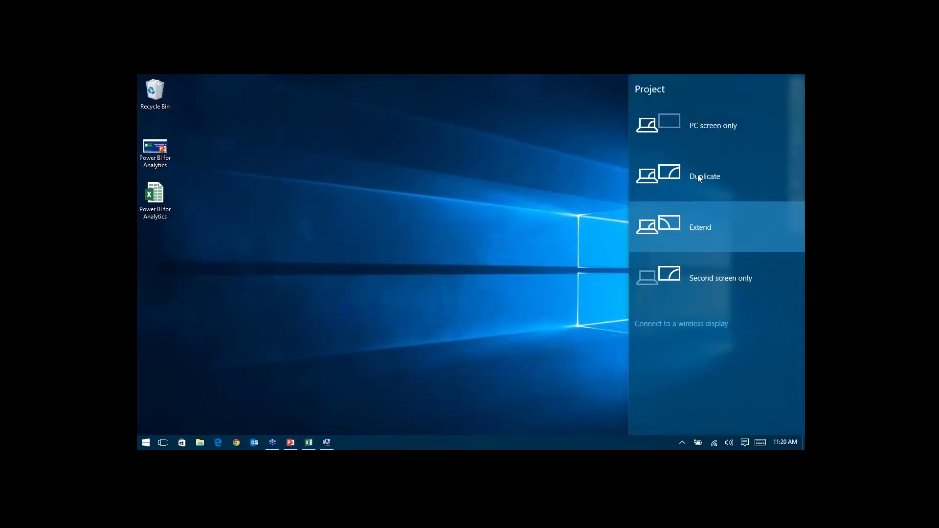
pyautogui.click(698, 174)
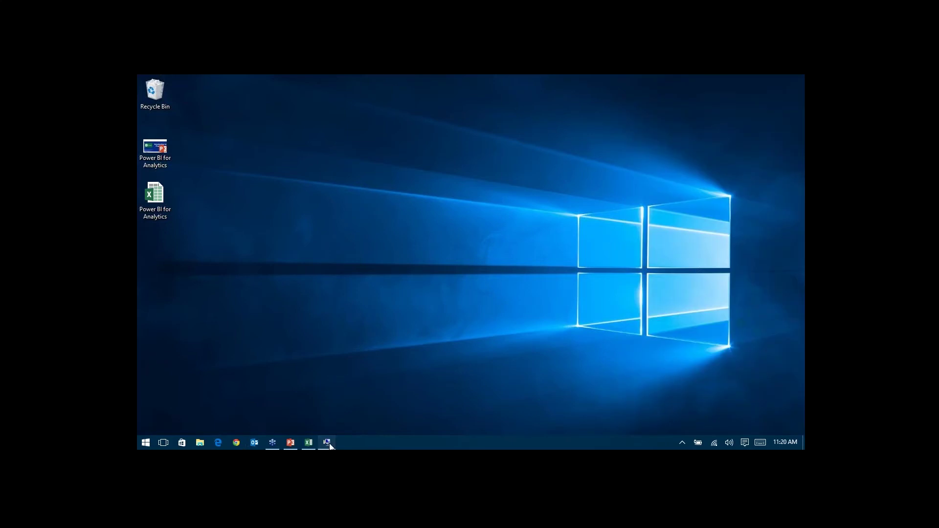
pyautogui.click(326, 442)
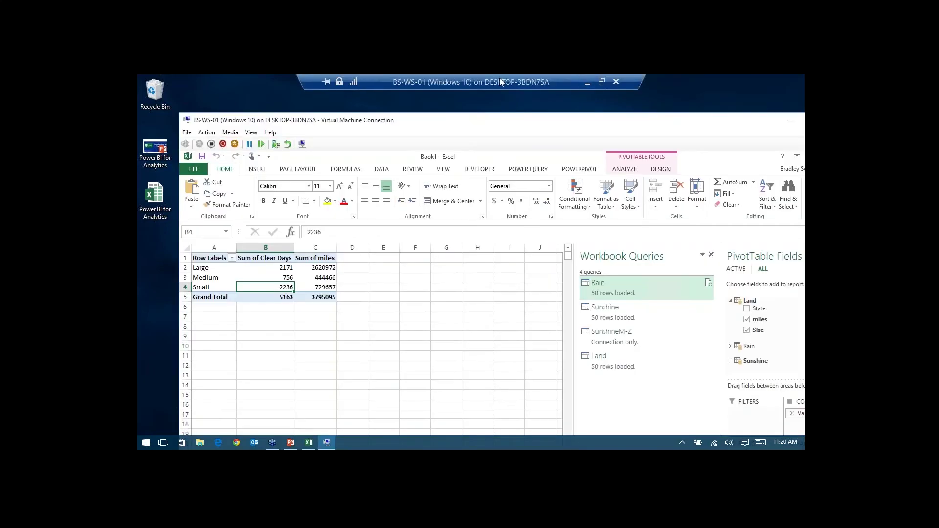
pyautogui.doubleClick(500, 77)
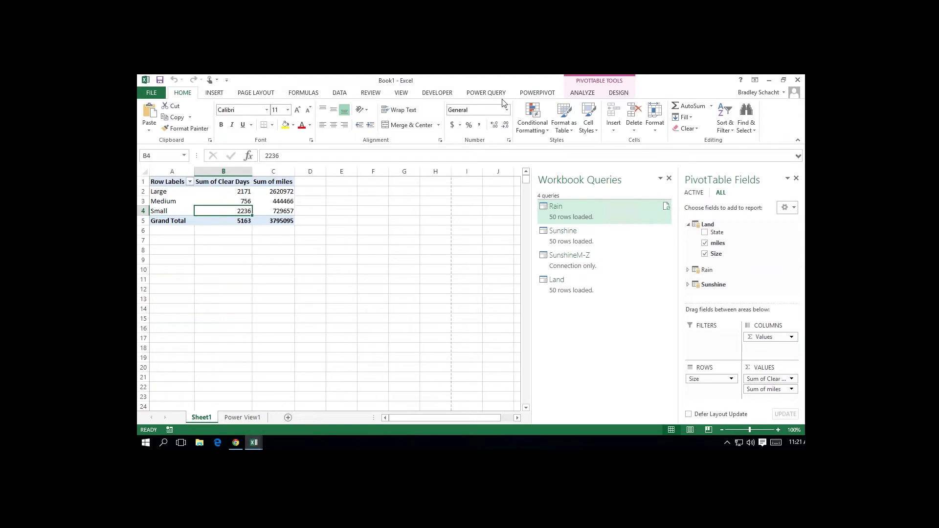
# Review the COM add-ins list in Excel's options, pointing out PowerPivot, Power Map, Power Query and Power View, and close it unchanged.
pyautogui.click(151, 94)
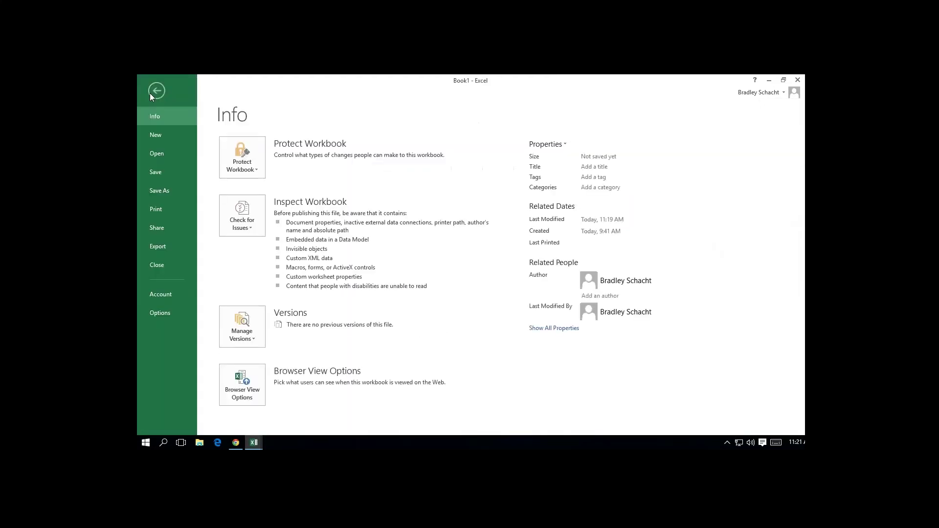
pyautogui.click(164, 313)
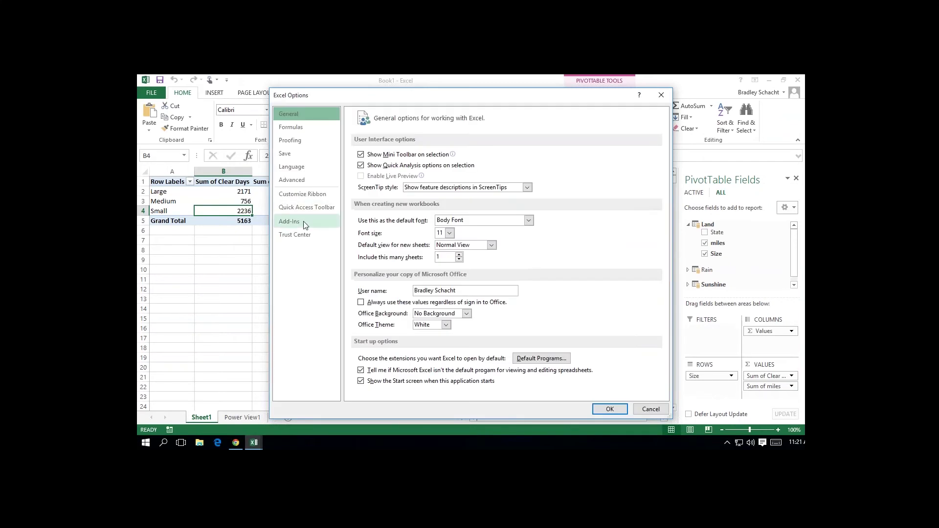
pyautogui.click(303, 223)
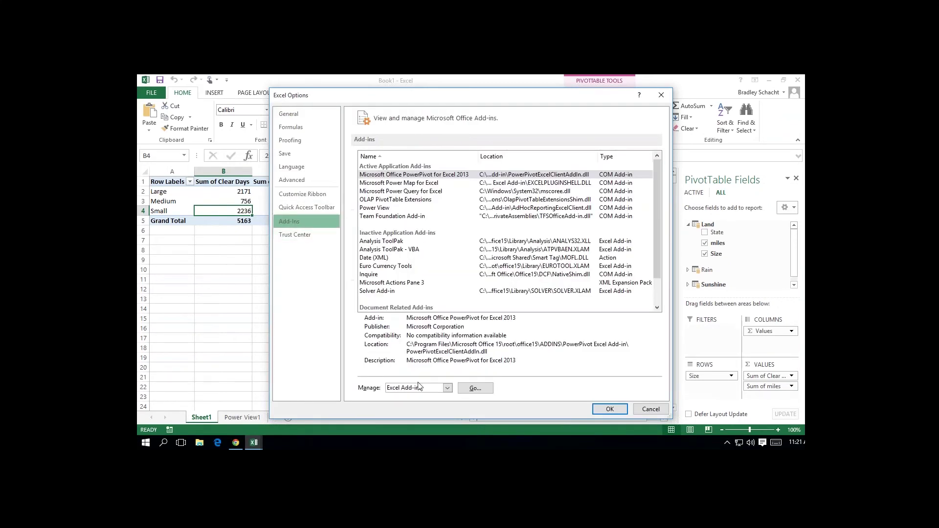
pyautogui.click(421, 389)
pyautogui.click(405, 350)
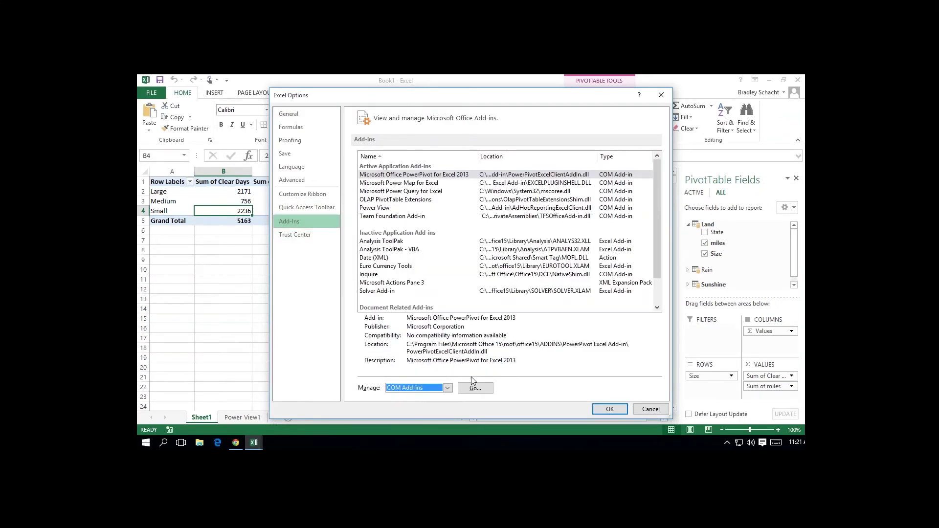
pyautogui.click(474, 390)
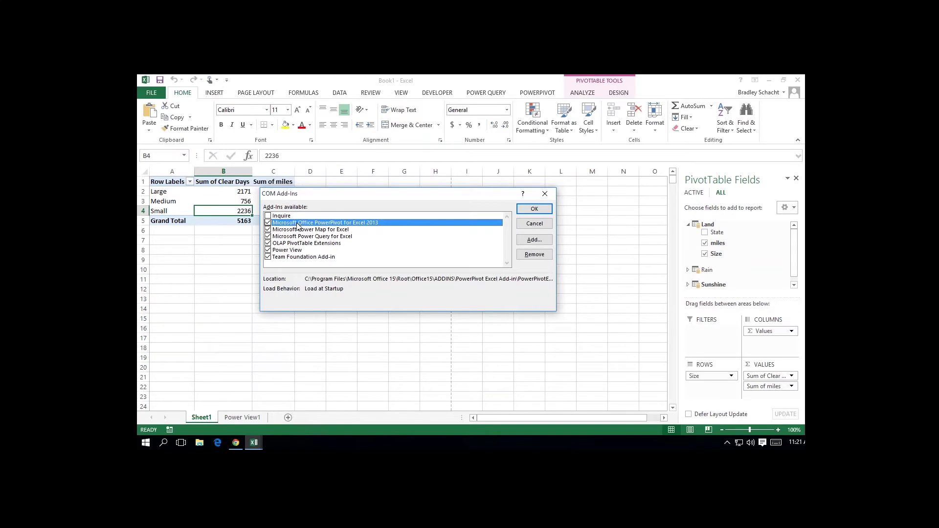
pyautogui.moveTo(369, 211); pyautogui.dragTo(385, 190)
pyautogui.moveTo(420, 233)
pyautogui.mouseDown()
pyautogui.moveTo(443, 234)
pyautogui.moveTo(441, 255)
pyautogui.mouseUp()
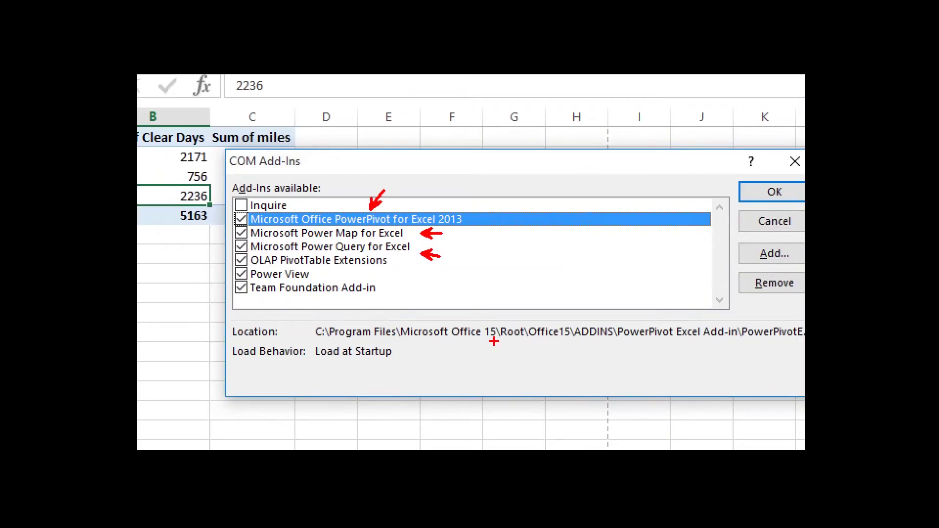
pyautogui.moveTo(316, 276); pyautogui.dragTo(341, 276)
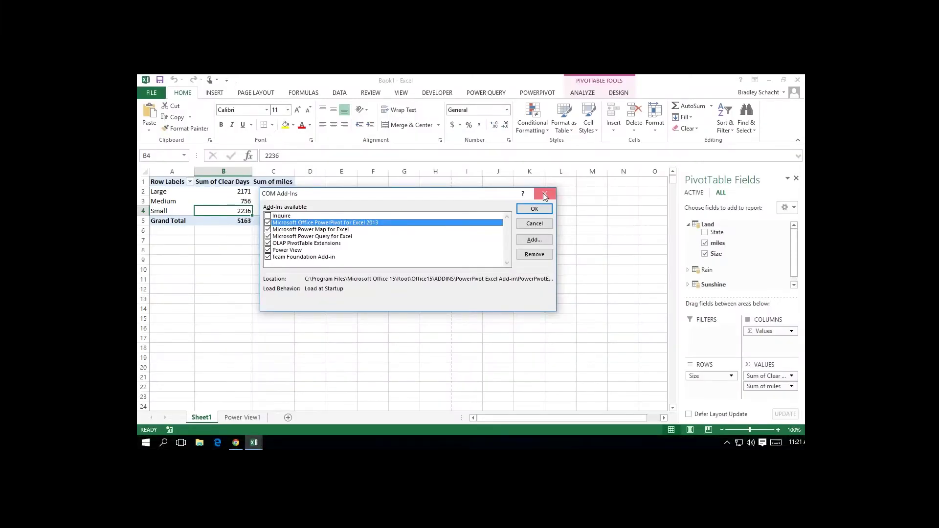
pyautogui.click(795, 161)
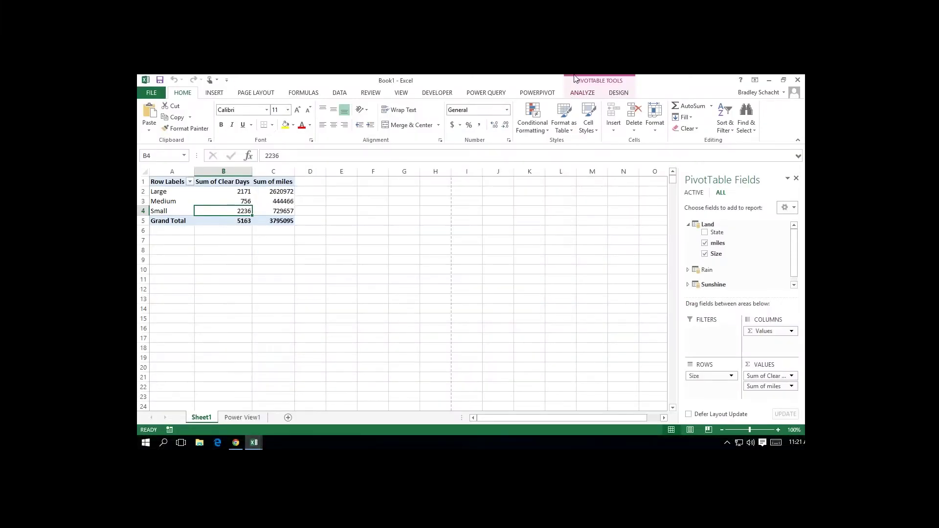
# Minimize the virtual machine and switch to the blank Excel workbook on the host desktop.
pyautogui.moveTo(579, 77)
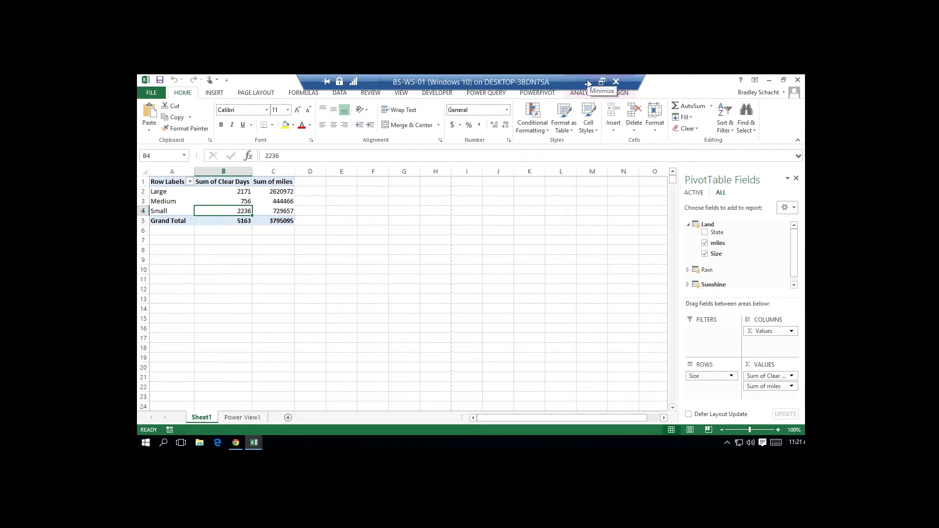
pyautogui.click(587, 81)
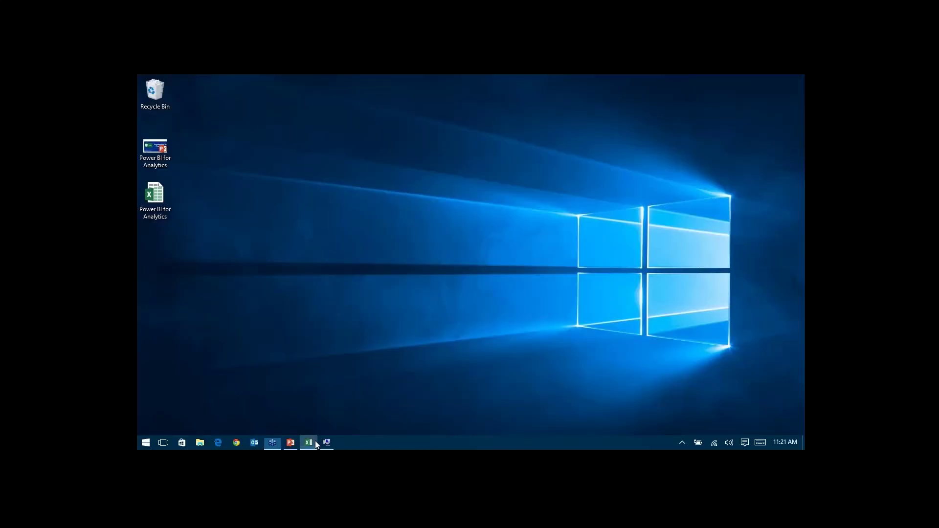
pyautogui.click(315, 443)
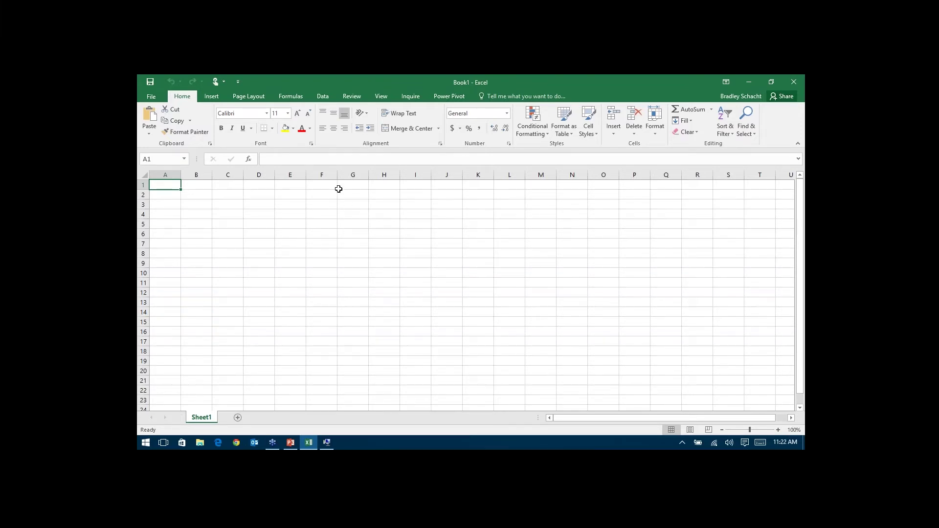
# Examine the data sources offered for a new query under databases, Azure and other sources.
pyautogui.click(323, 97)
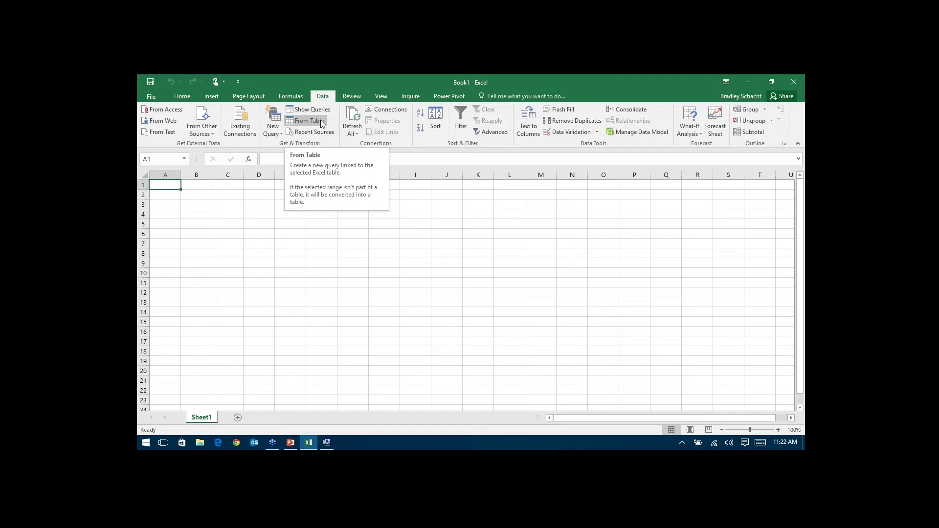
pyautogui.click(278, 127)
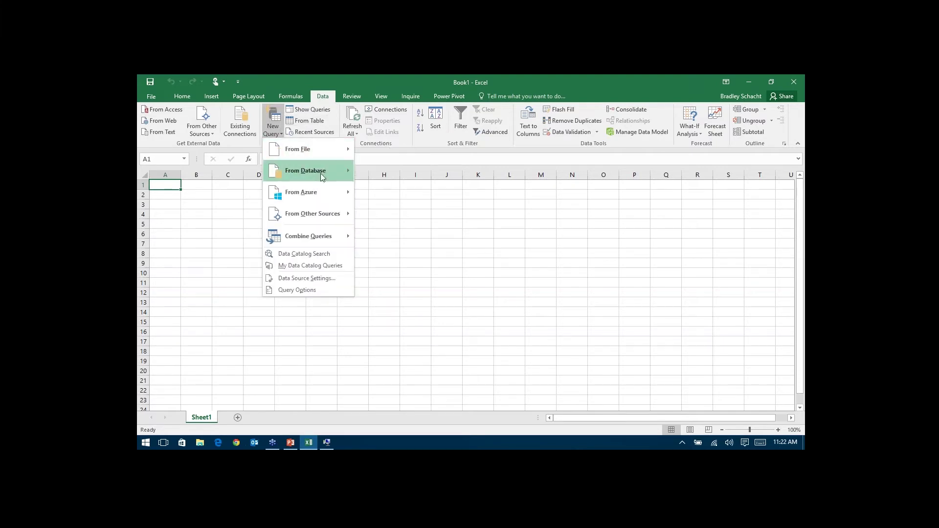
pyautogui.moveTo(321, 173)
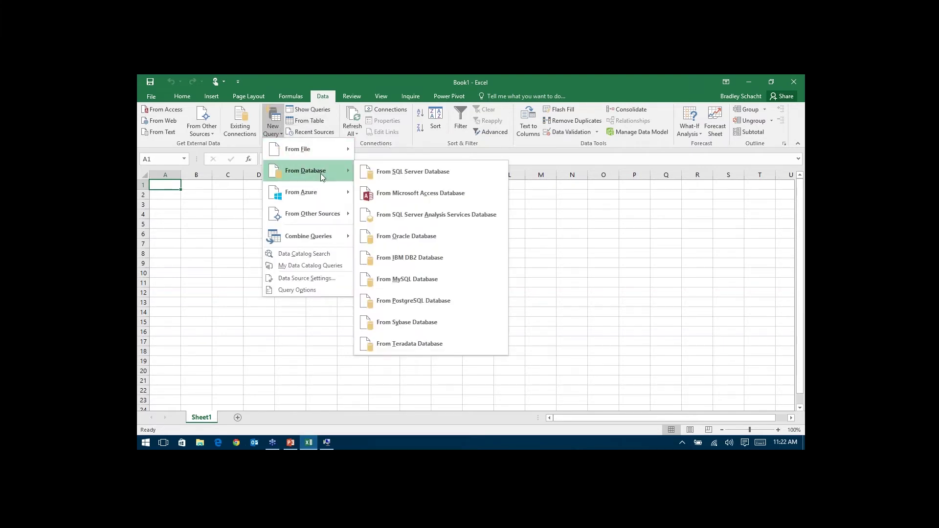
pyautogui.moveTo(323, 196)
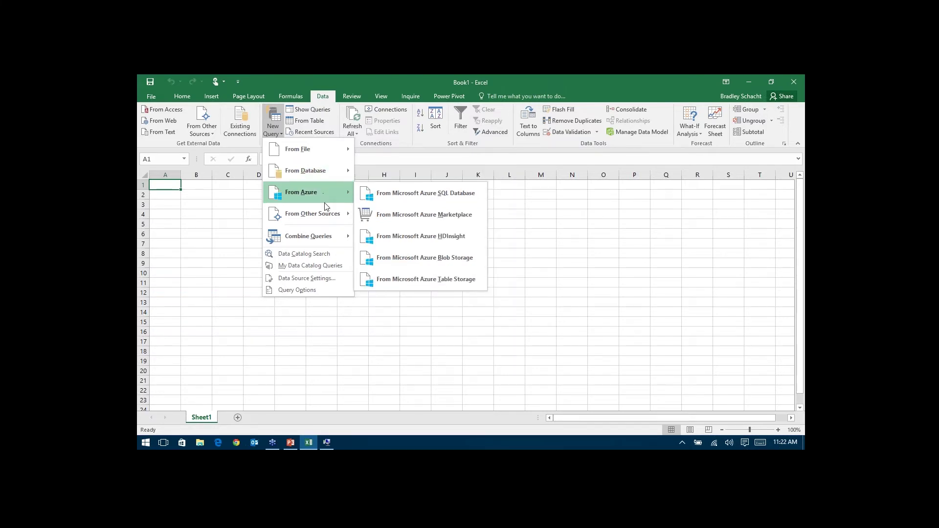
pyautogui.moveTo(327, 215)
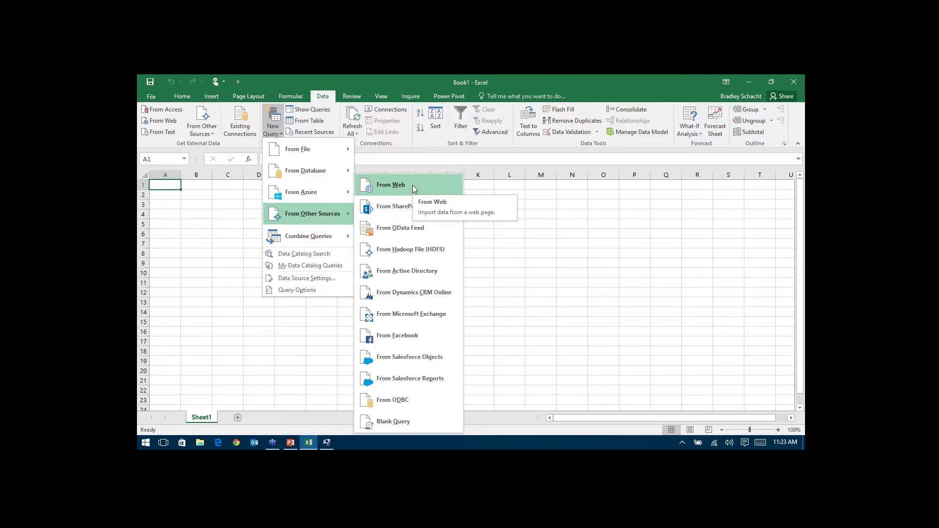
# Switch to Chrome, search for "average rainfall united states" and open the Between Waters result on annual rainfall for U.S. states.
pyautogui.click(237, 443)
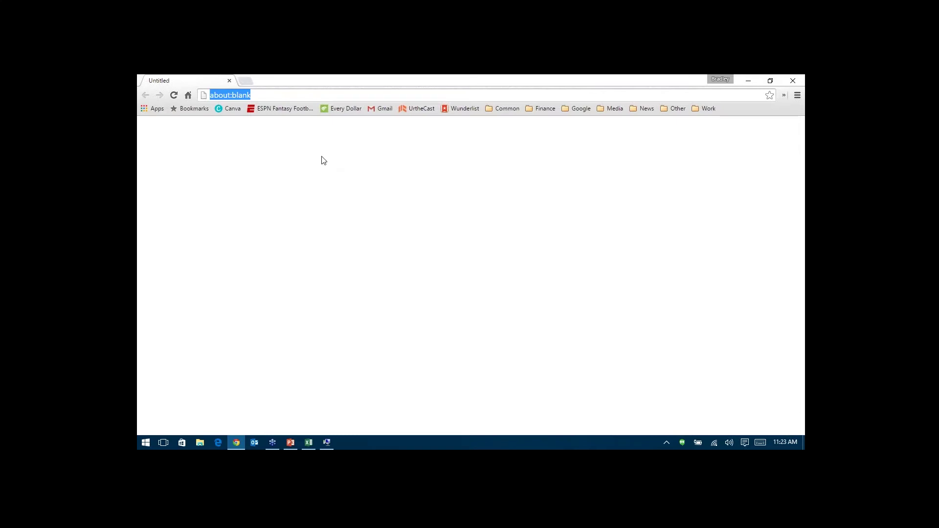
pyautogui.moveTo(262, 95); pyautogui.dragTo(177, 87)
pyautogui.write('average rain')
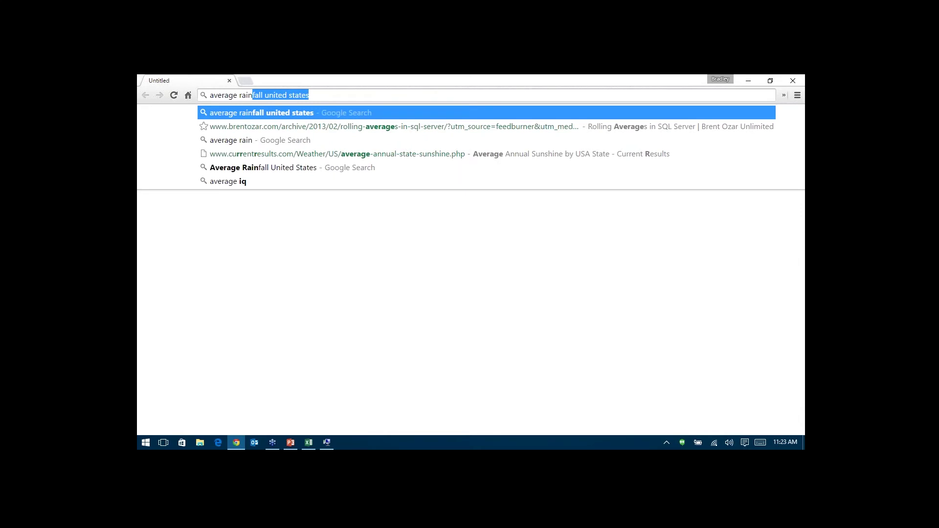
pyautogui.press('Return')
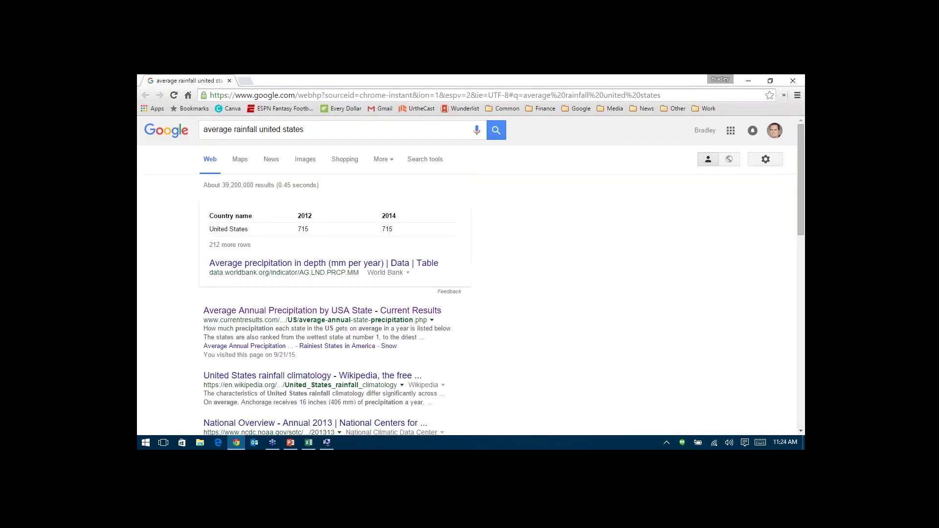
pyautogui.scroll(-2, 436, 292)
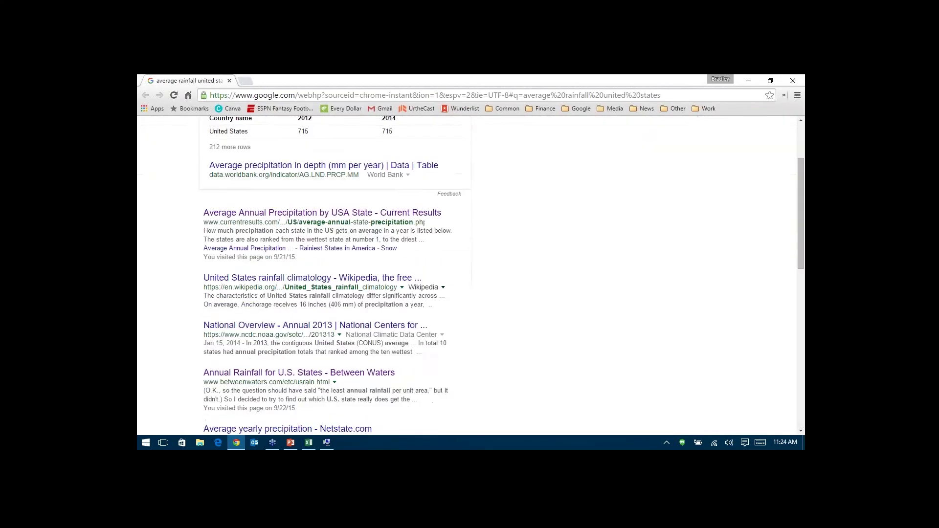
pyautogui.scroll(-1, 359, 320)
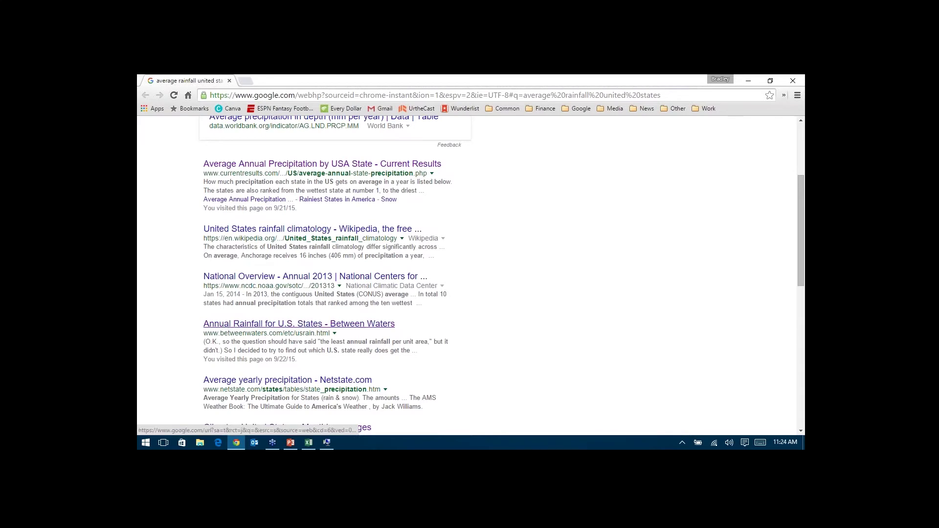
pyautogui.click(358, 329)
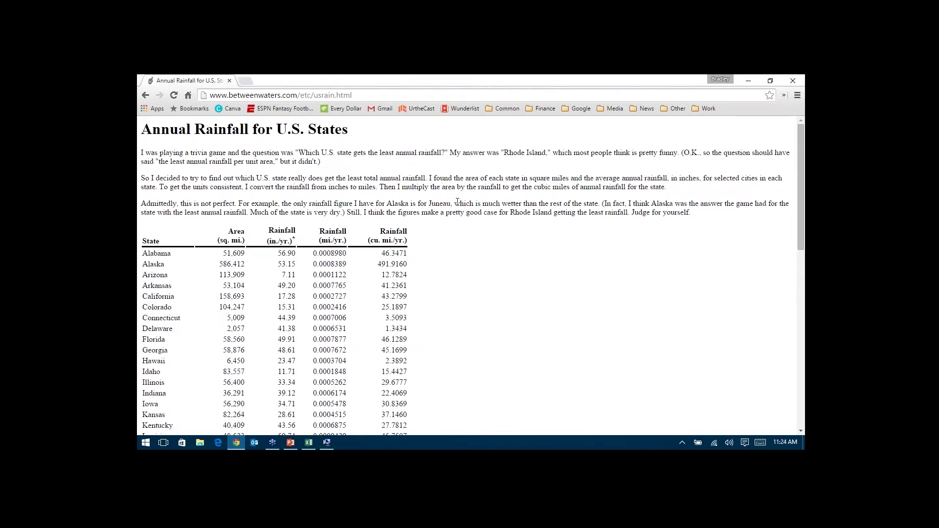
# Examine the rainfall table by state, temporarily highlighting its rows from the header downward.
pyautogui.scroll(-10, 456, 202)
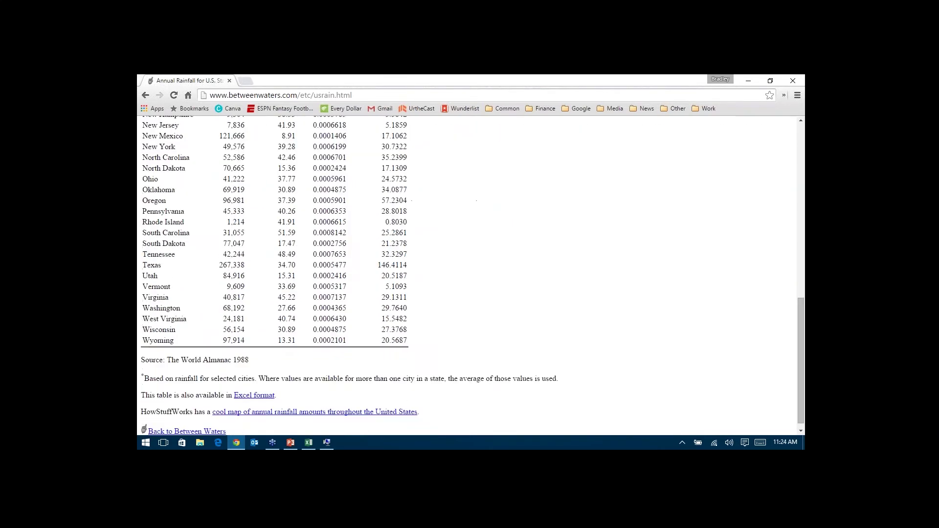
pyautogui.scroll(1, 458, 206)
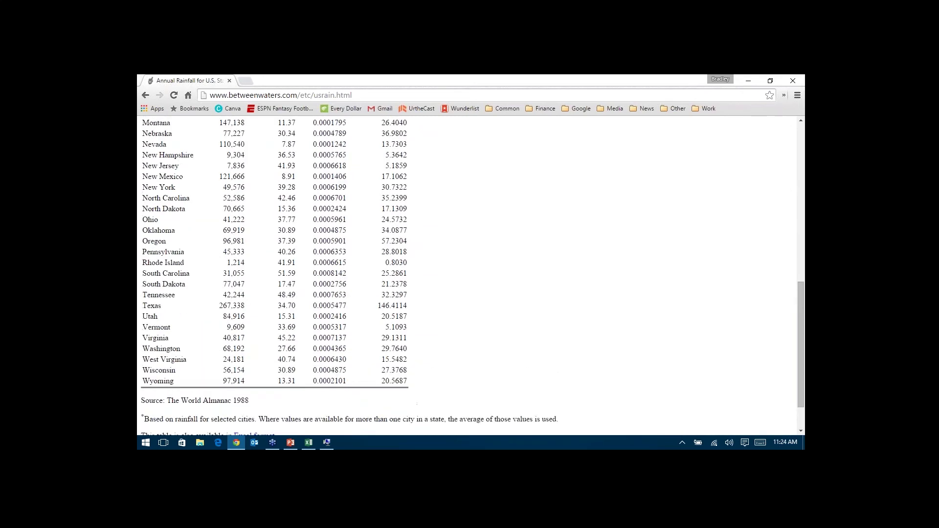
pyautogui.scroll(2, 458, 205)
pyautogui.scroll(6, 469, 274)
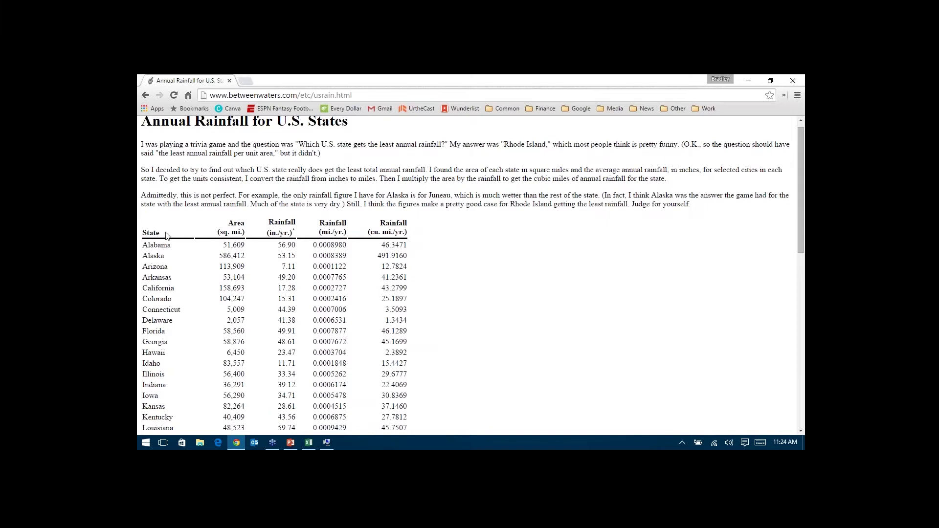
pyautogui.moveTo(147, 234); pyautogui.dragTo(407, 388)
pyautogui.scroll(-1, 360, 379)
pyautogui.scroll(-2, 359, 377)
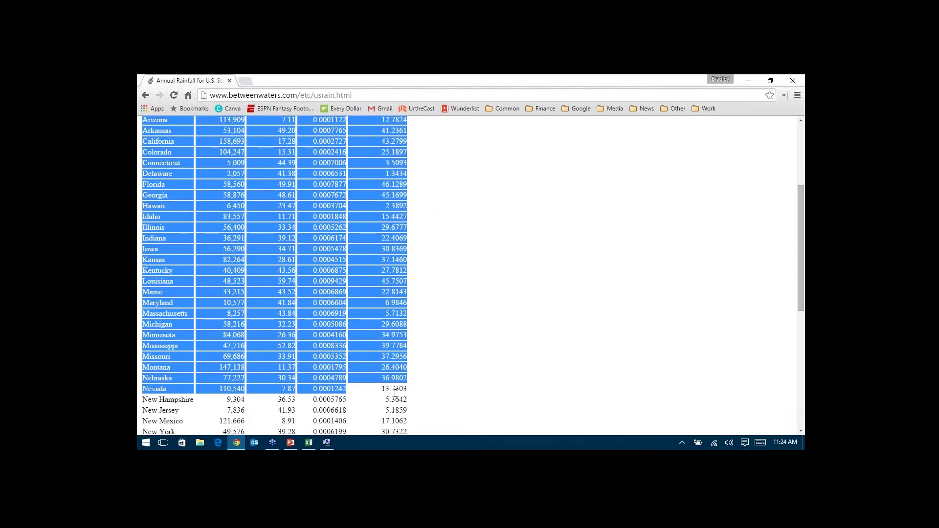
pyautogui.click(395, 391)
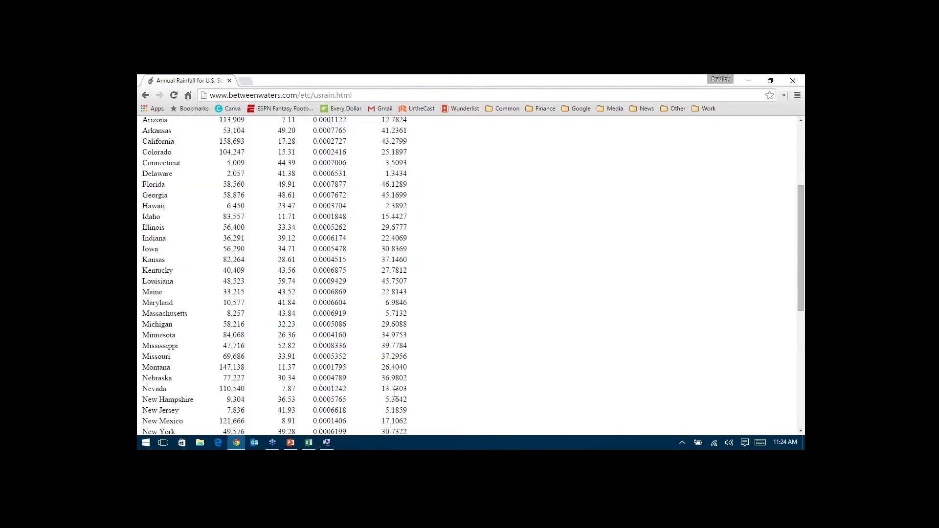
# Copy the web address of the annual rainfall page for U.S. states.
pyautogui.scroll(4, 372, 245)
pyautogui.click(356, 96)
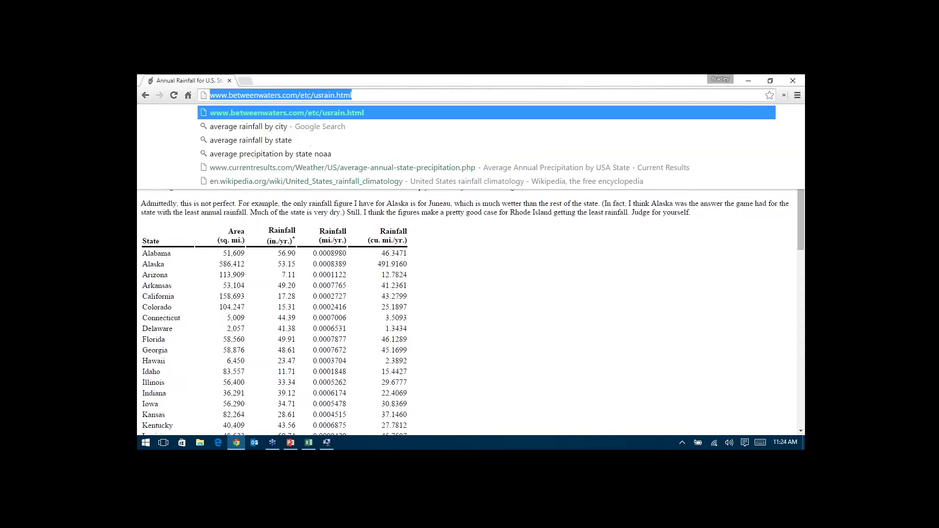
pyautogui.rightClick(321, 97)
pyautogui.click(345, 137)
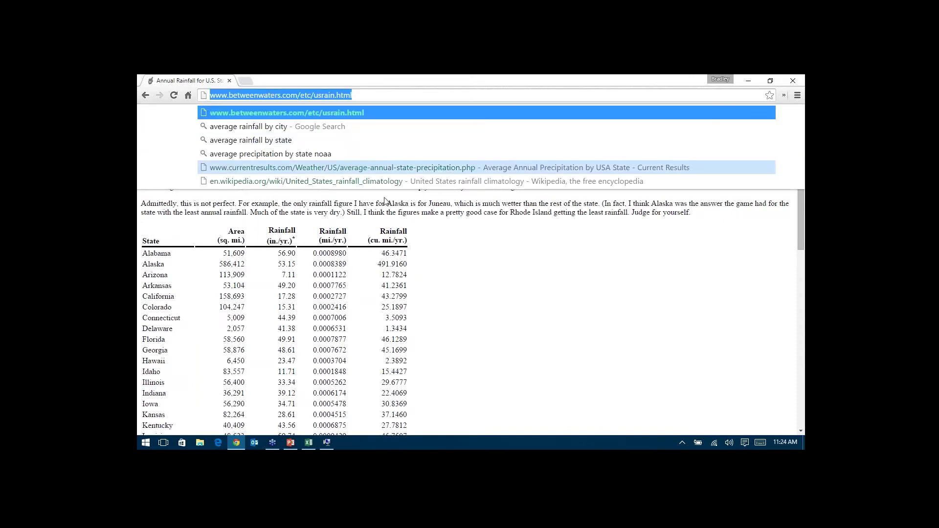
pyautogui.click(447, 292)
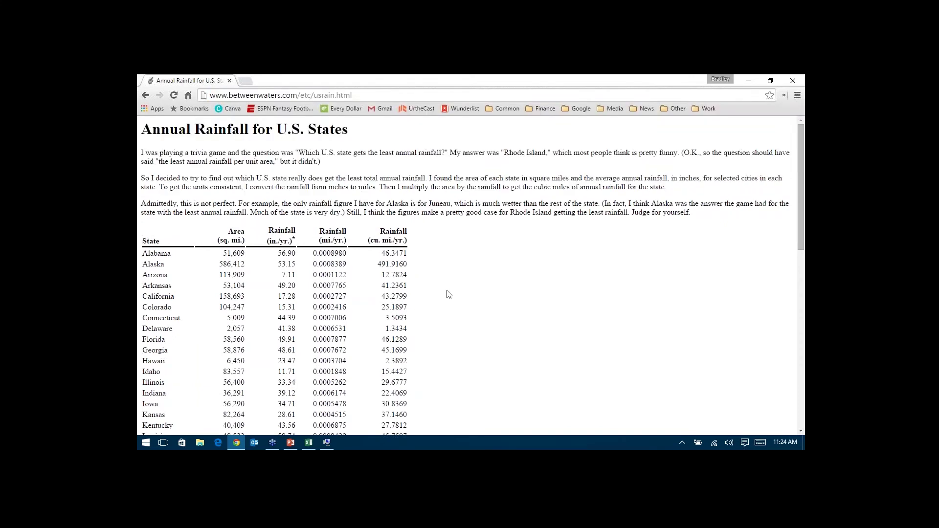
pyautogui.click(309, 442)
pyautogui.click(273, 130)
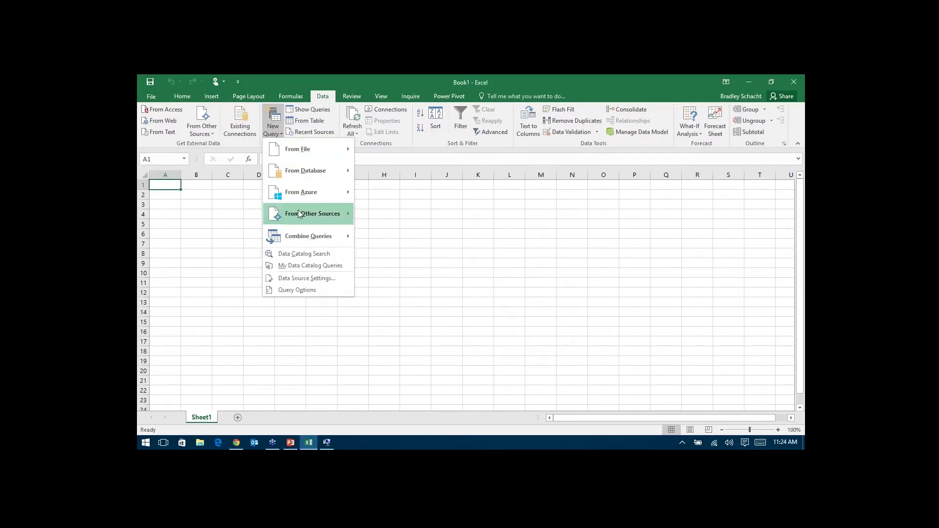
pyautogui.moveTo(297, 209)
pyautogui.click(406, 192)
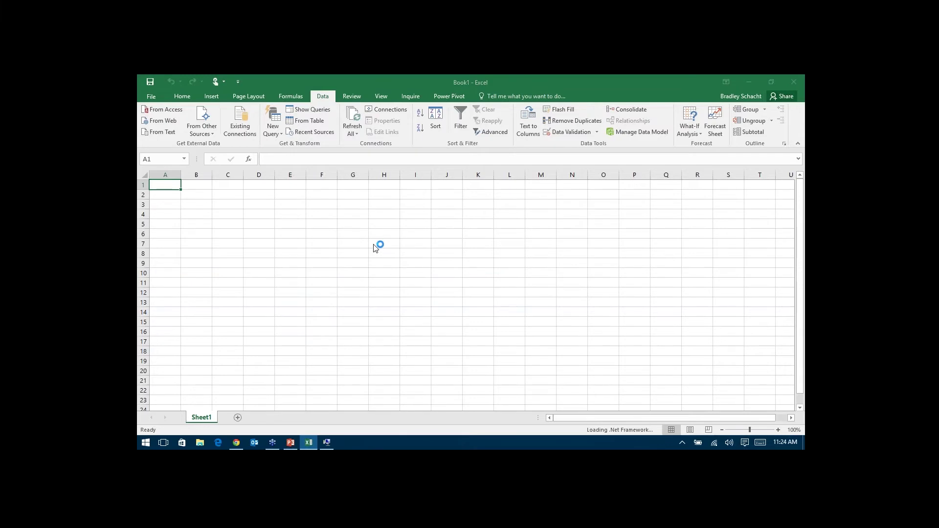
pyautogui.hotkey('ctrl', 'v')
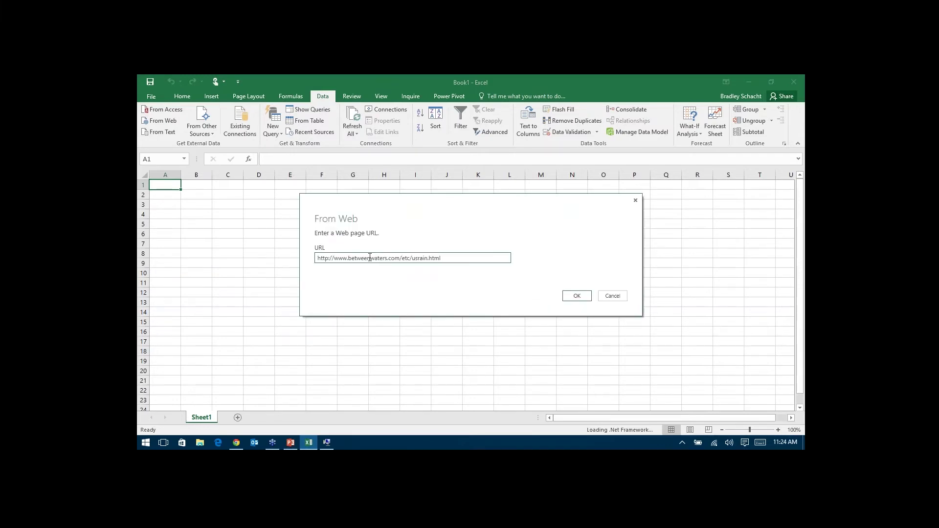
pyautogui.click(586, 297)
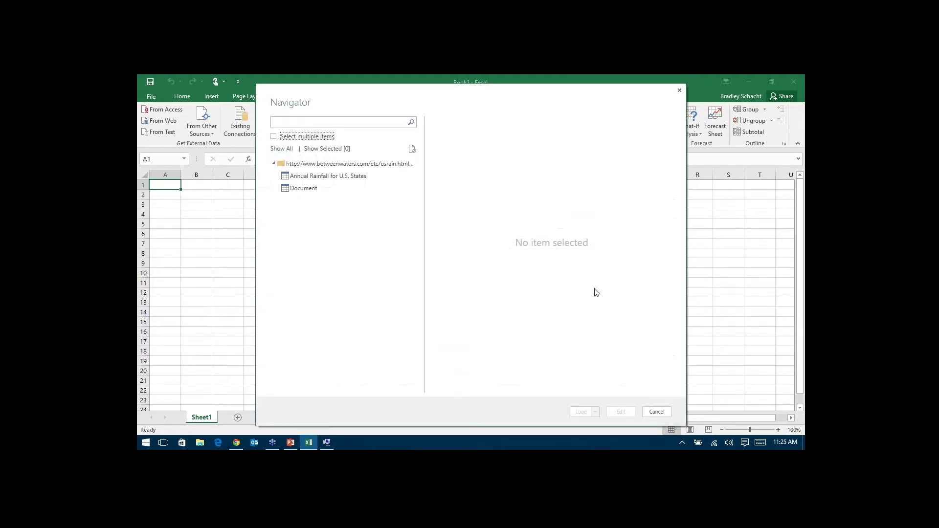
# Compare the page's available items with the source web page and open the Annual Rainfall for U.S. States table for editing.
pyautogui.click(331, 179)
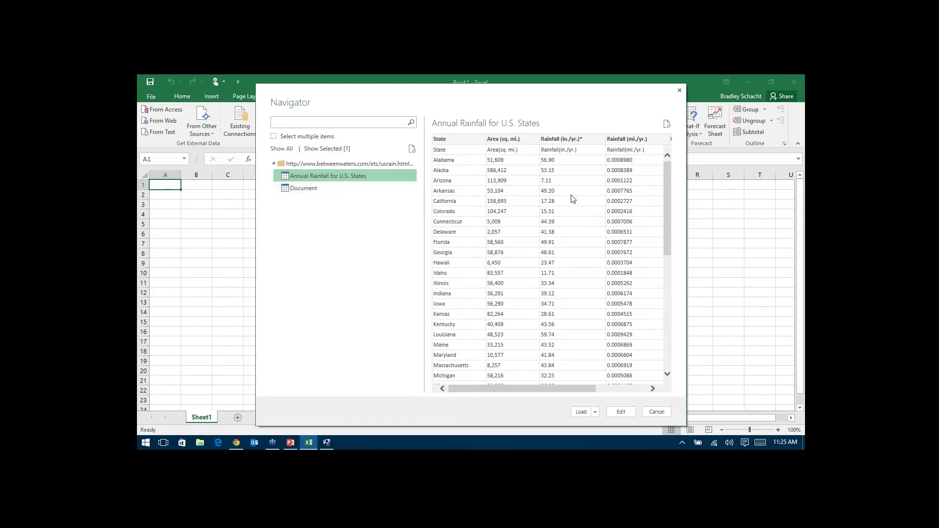
pyautogui.hotkey('alt', 'Tab')
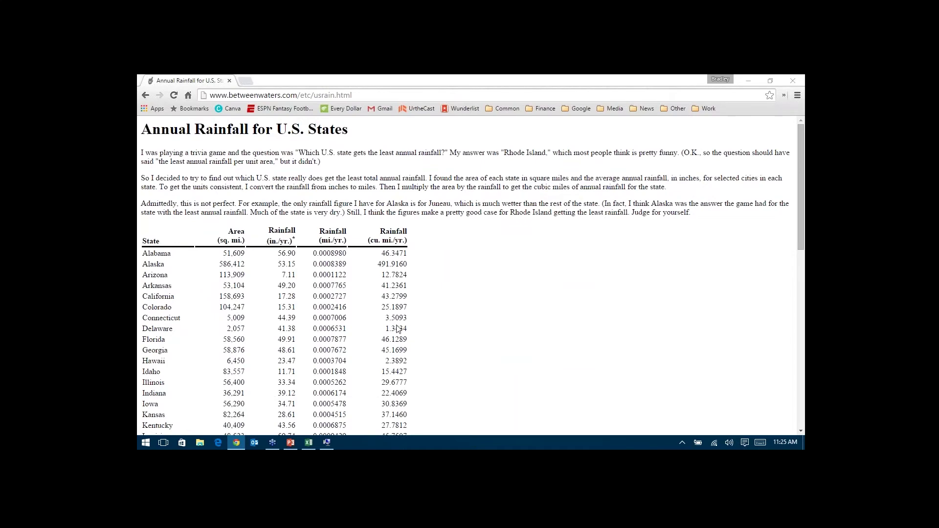
pyautogui.hotkey('alt', 'Tab')
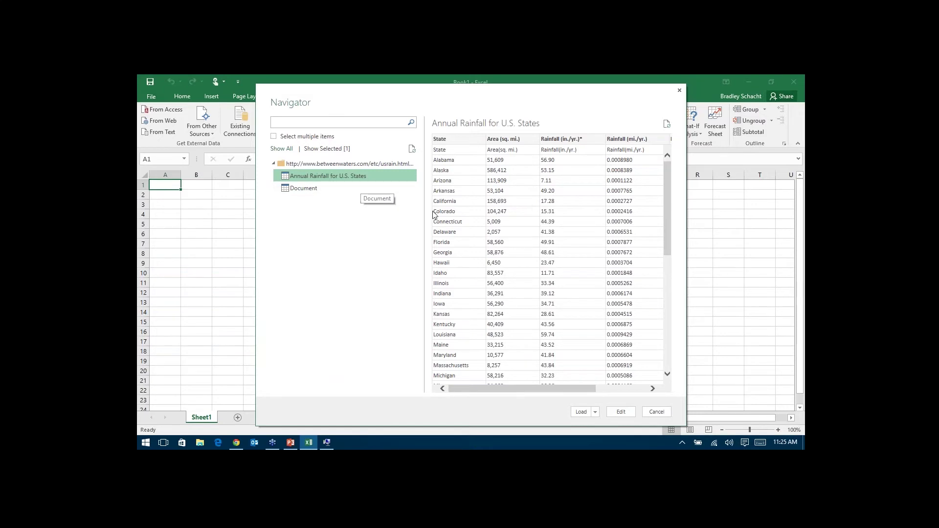
pyautogui.click(328, 191)
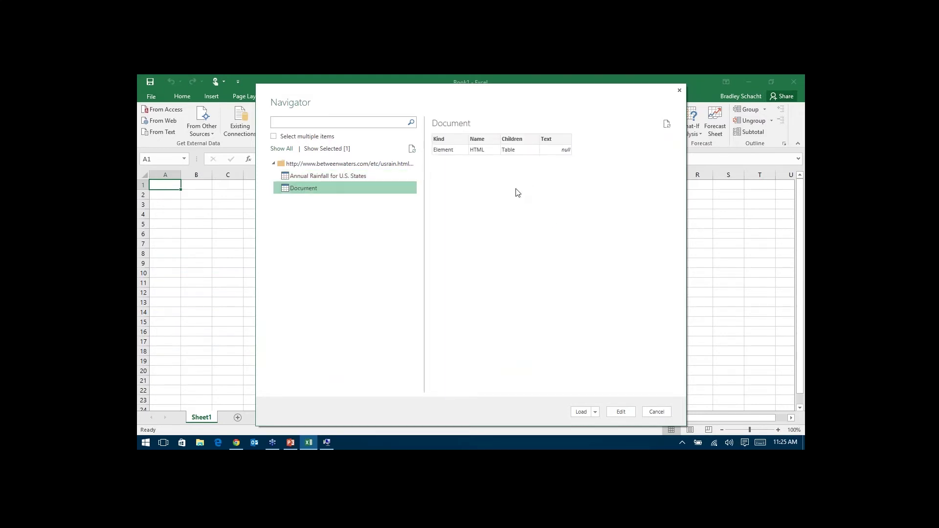
pyautogui.click(374, 178)
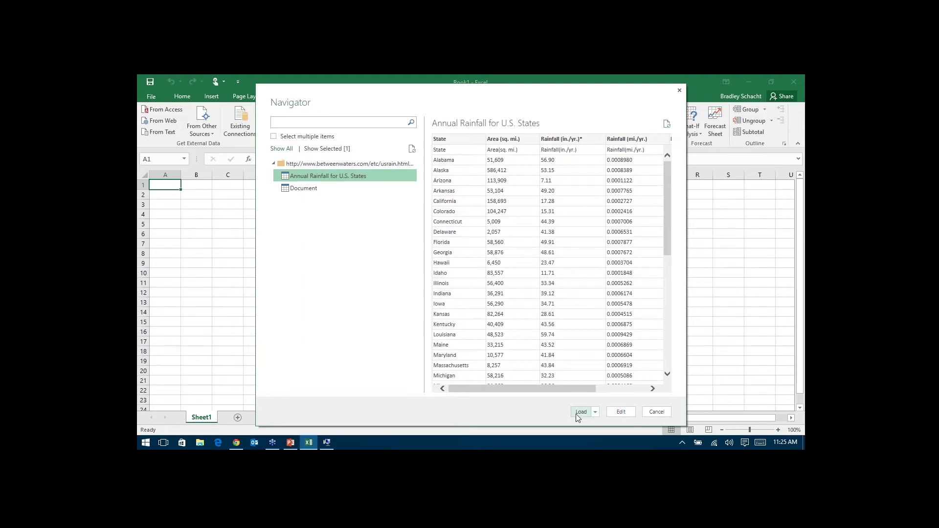
pyautogui.click(630, 411)
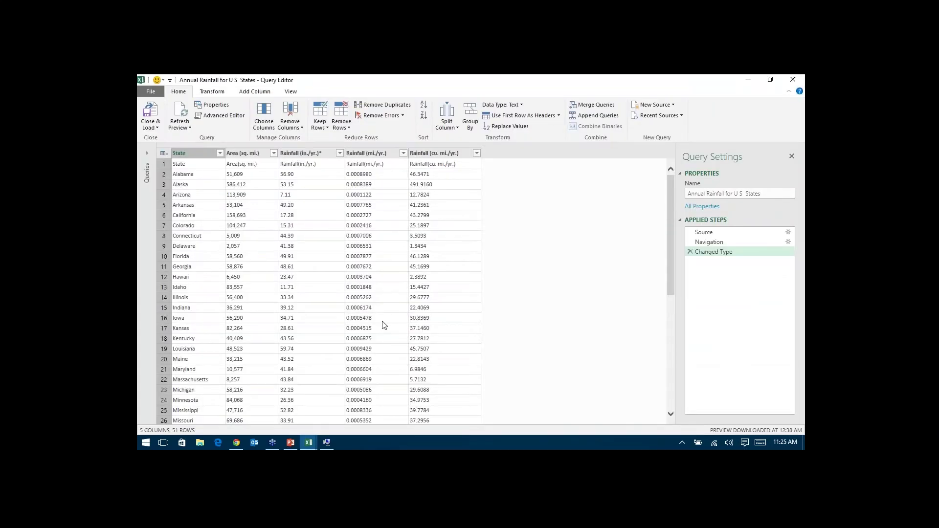
# Shorten the query name to Rainfall.
pyautogui.doubleClick(697, 193)
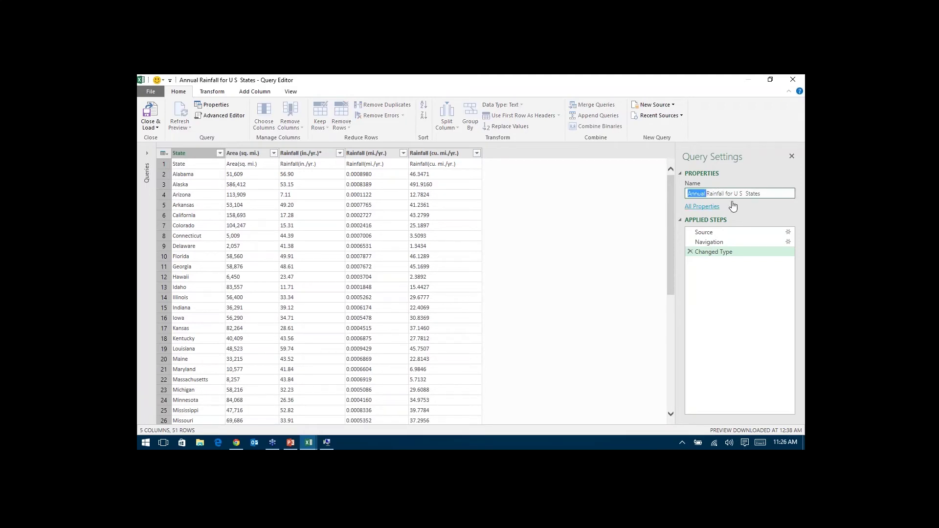
pyautogui.press('Delete')
pyautogui.hotkey('shift', 'End')
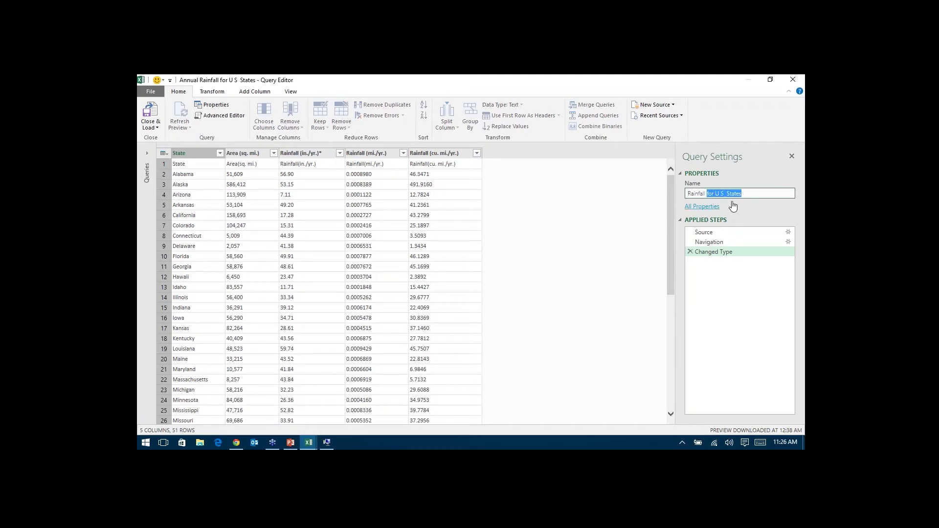
pyautogui.press('Delete')
# Remove the Area (sq. mi.), Rainfall (mi./yr.) and Rainfall (cu. mi./yr.) columns from the query.
pyautogui.click(302, 155)
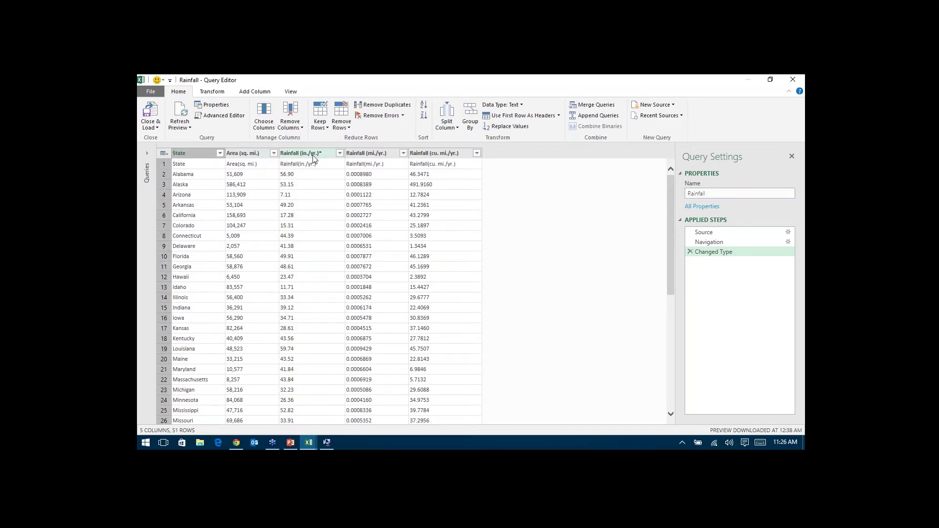
pyautogui.click(245, 155)
pyautogui.keyDown('ctrl'); pyautogui.click(371, 156); pyautogui.keyUp('ctrl')
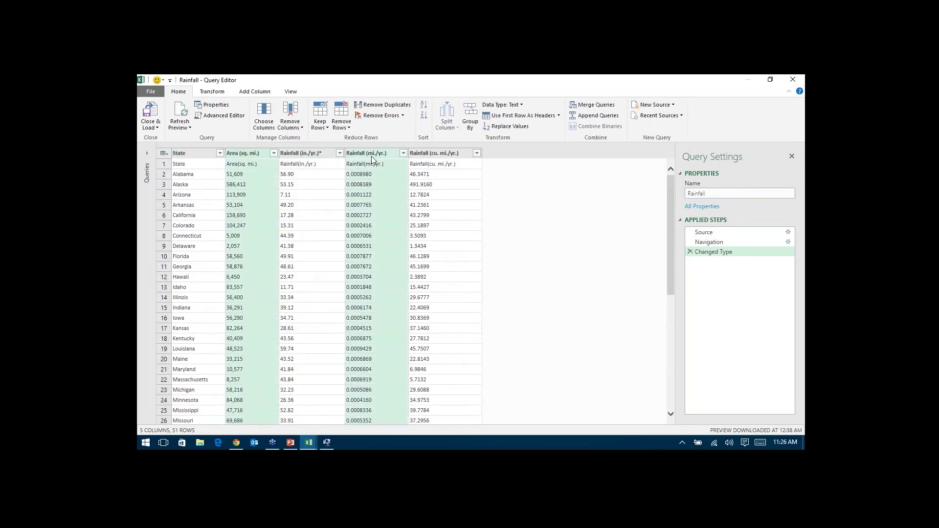
pyautogui.keyDown('ctrl'); pyautogui.click(428, 154); pyautogui.keyUp('ctrl')
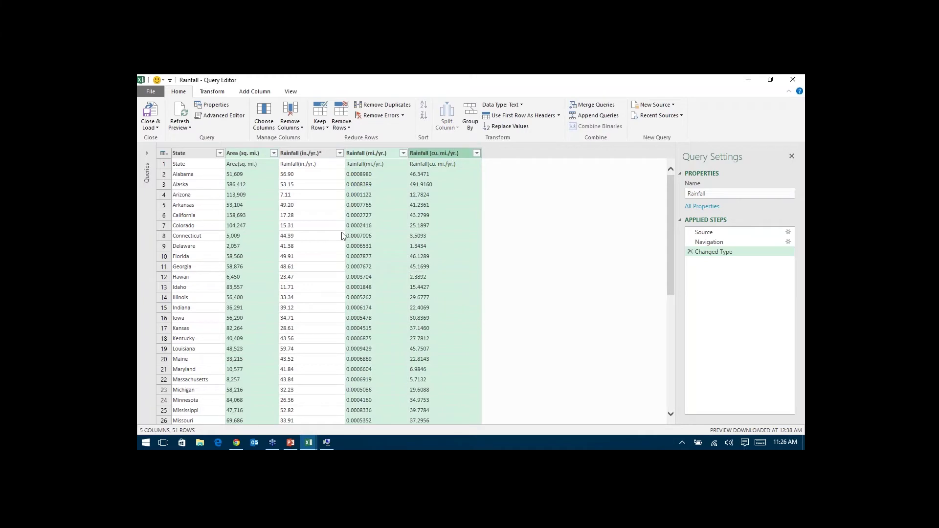
pyautogui.rightClick(386, 157)
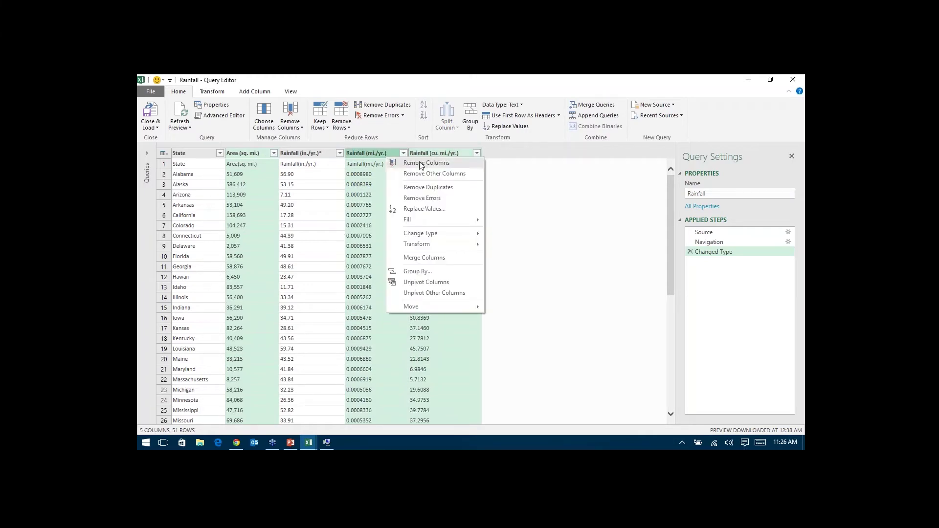
pyautogui.click(421, 164)
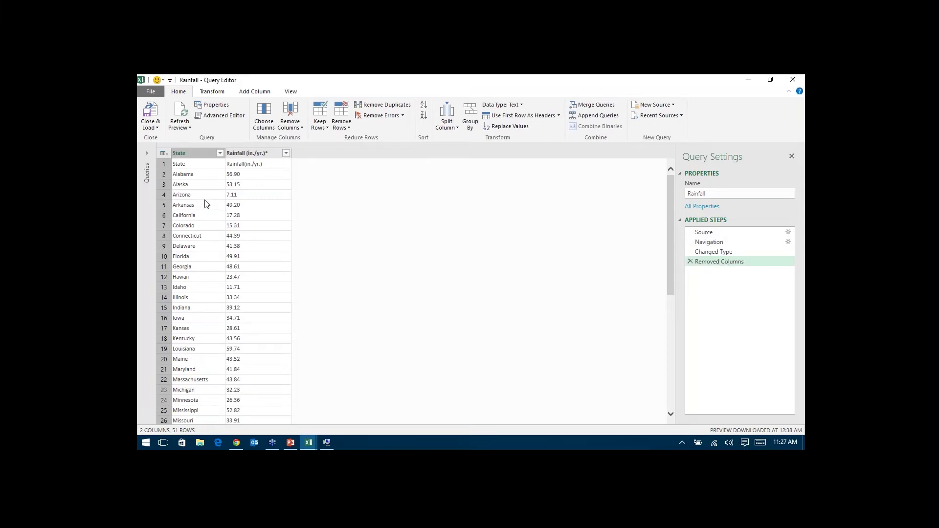
# Promote the first row of the remaining State and Rainfall columns to headers.
pyautogui.click(244, 154)
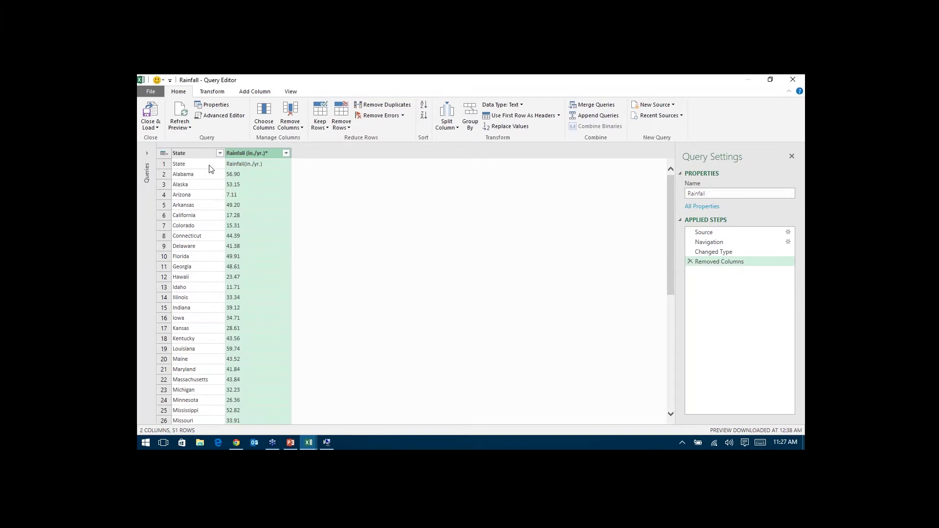
pyautogui.click(247, 166)
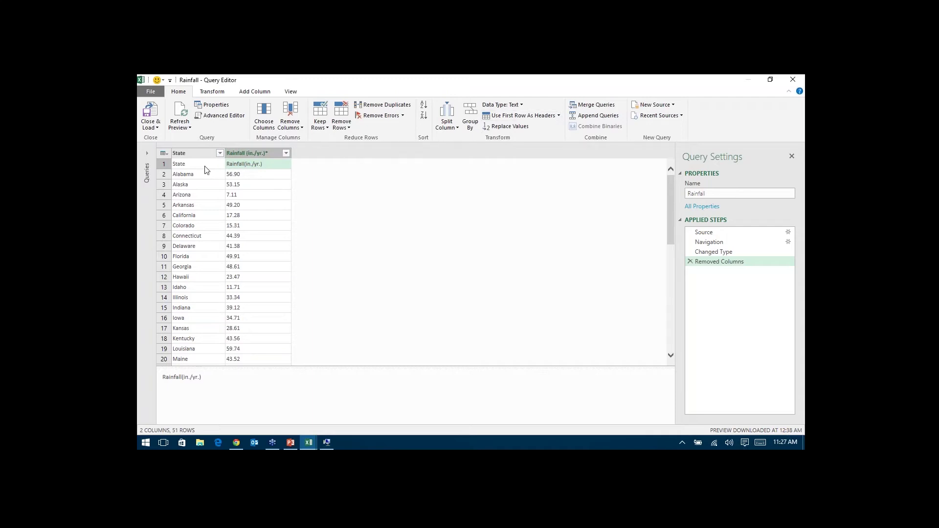
pyautogui.click(500, 119)
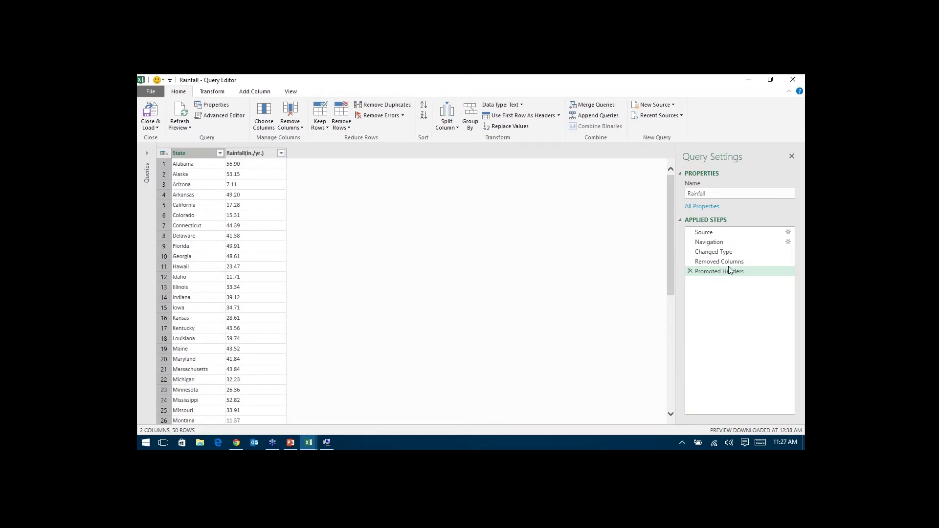
# Examine the query's code in the Advanced Editor, highlighting the Changed Type, Removed Columns and Promoted Headers lines, and leave without changes.
pyautogui.click(225, 116)
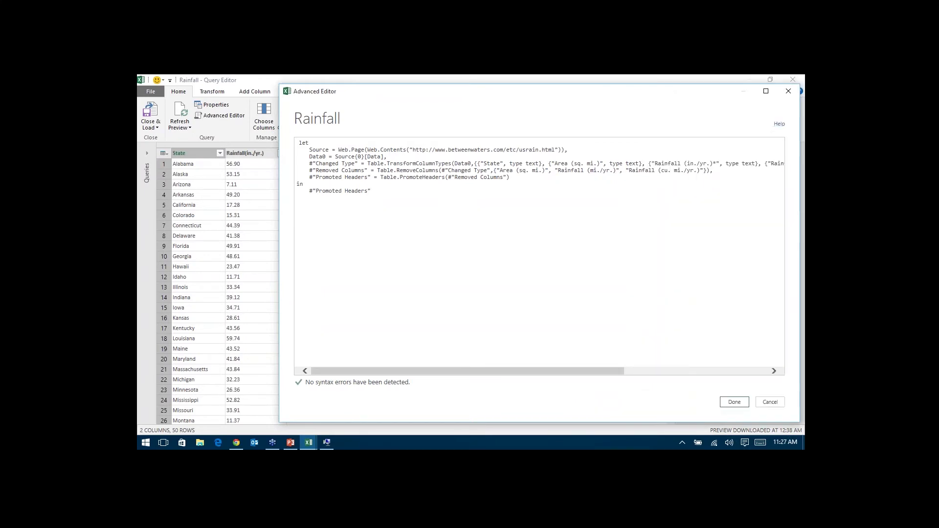
pyautogui.moveTo(281, 159); pyautogui.dragTo(153, 158)
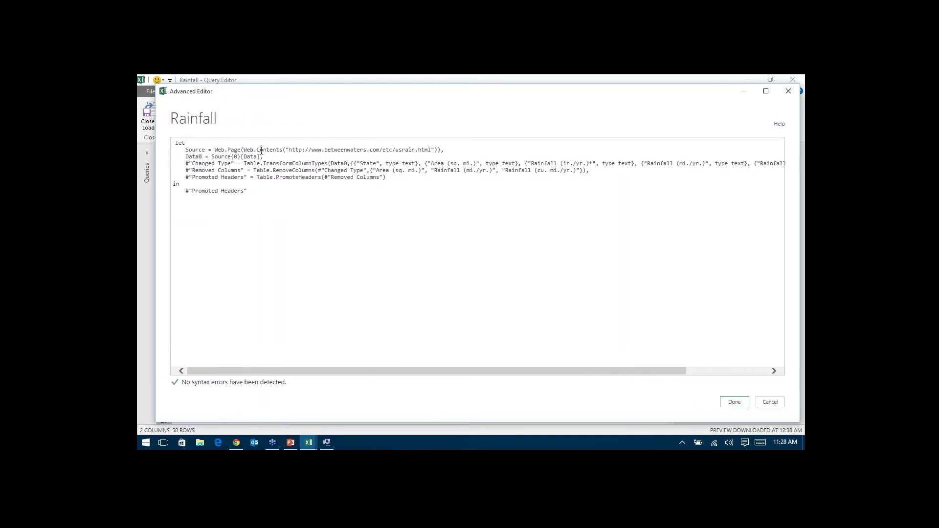
pyautogui.moveTo(184, 166); pyautogui.dragTo(405, 165)
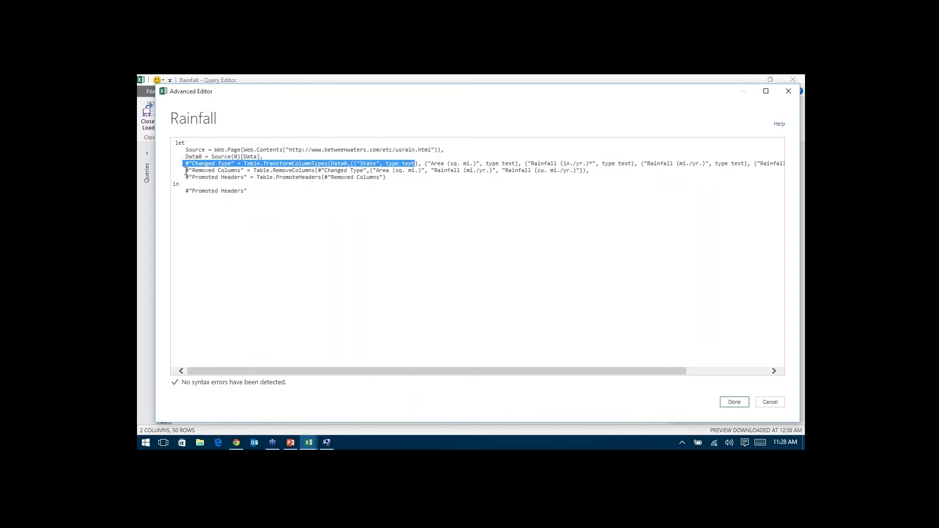
pyautogui.moveTo(186, 171); pyautogui.dragTo(247, 171)
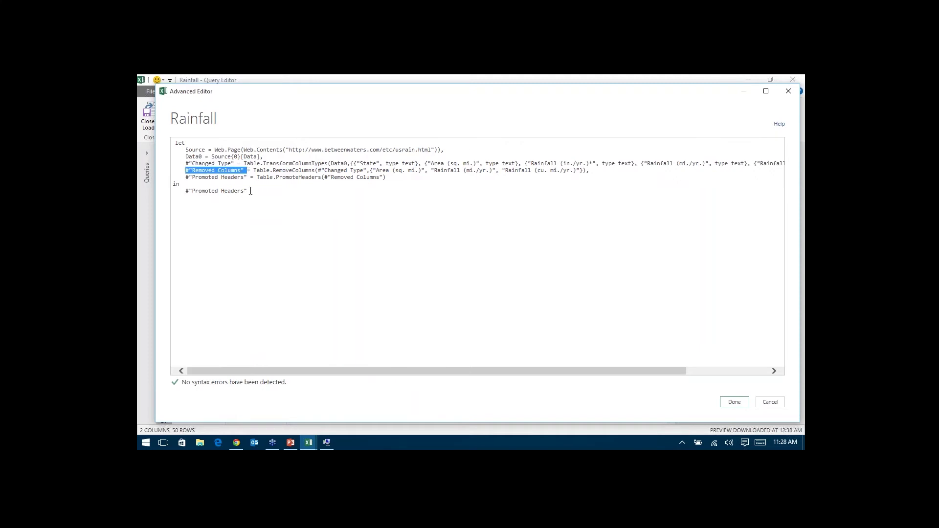
pyautogui.click(379, 170)
pyautogui.moveTo(431, 170); pyautogui.dragTo(434, 170)
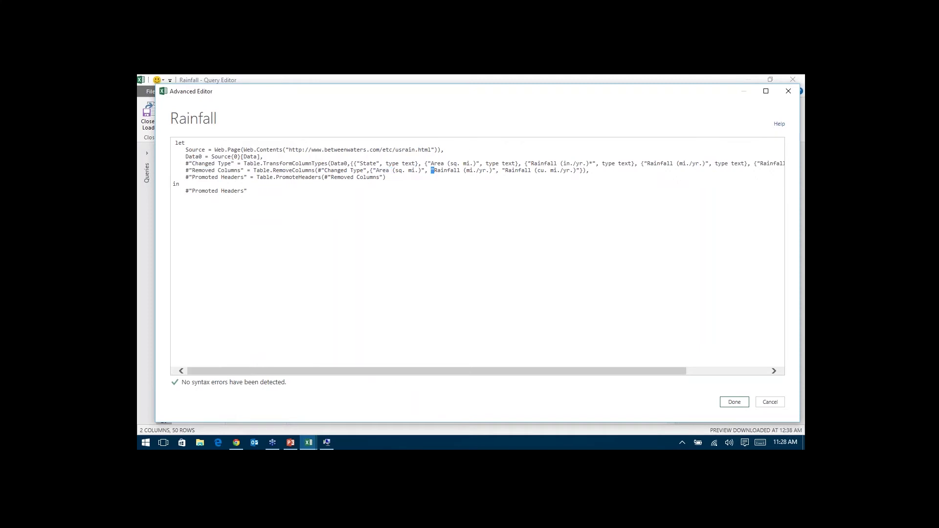
pyautogui.doubleClick(511, 171)
pyautogui.moveTo(185, 177); pyautogui.dragTo(321, 177)
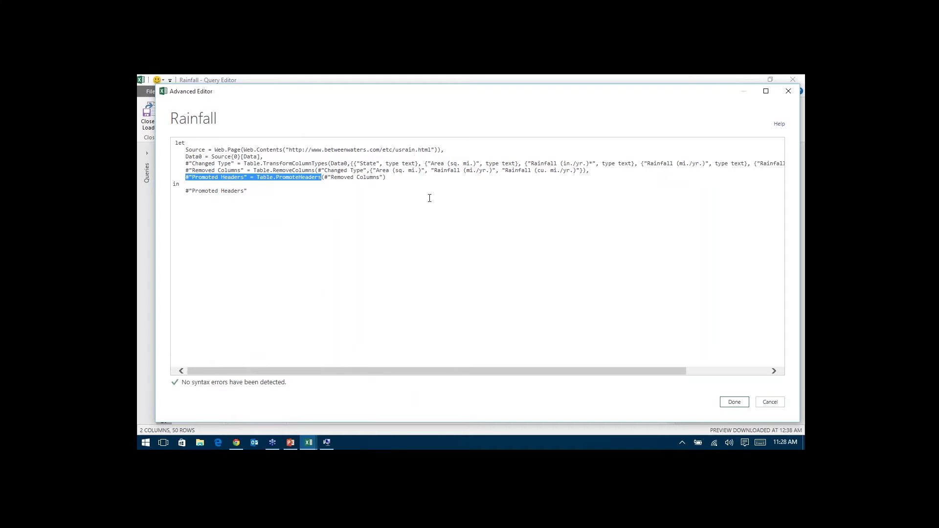
pyautogui.click(777, 402)
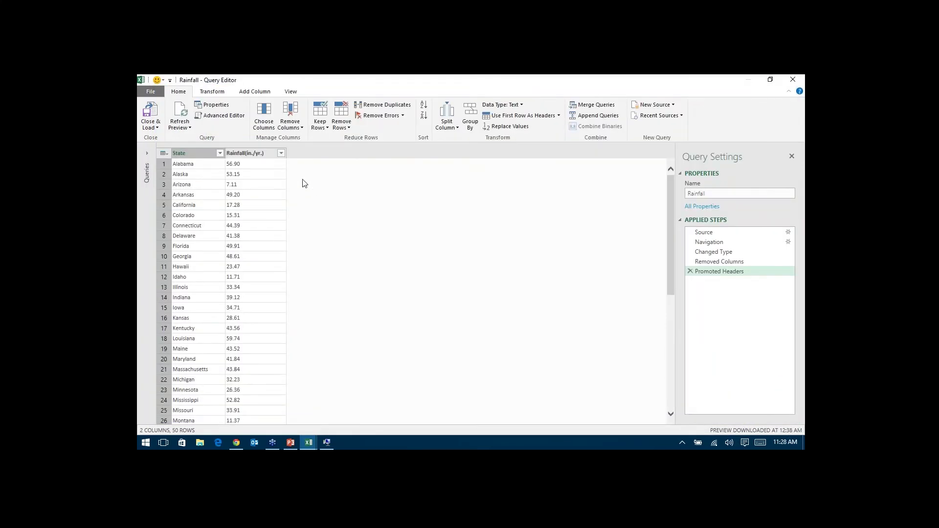
# Rename the Rainfall(in./yr.) column to Rainfall and check the values in the first row.
pyautogui.rightClick(244, 155)
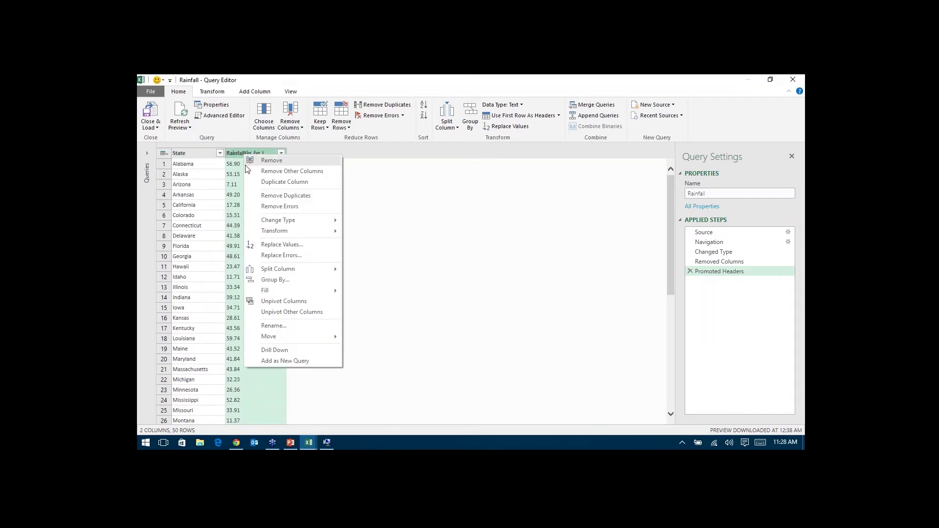
pyautogui.click(284, 325)
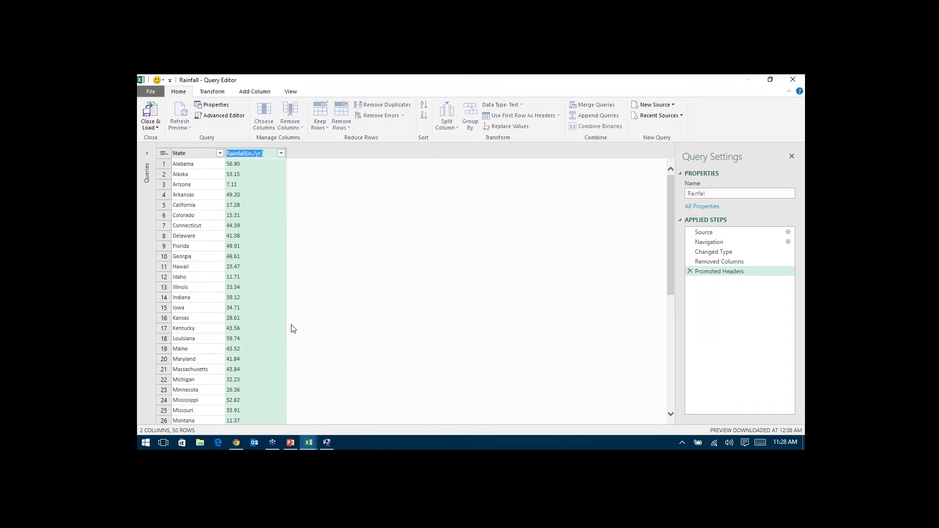
pyautogui.write('Rainfall')
pyautogui.press('Return')
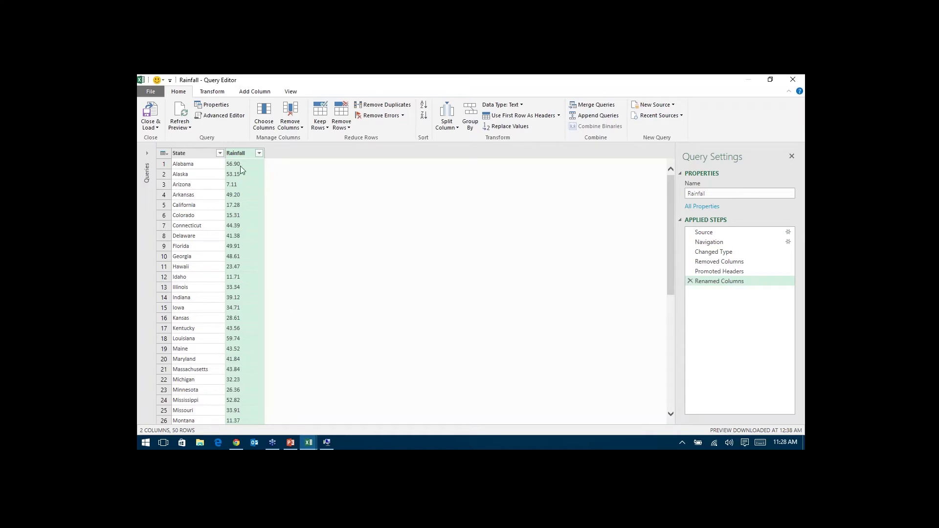
pyautogui.click(209, 166)
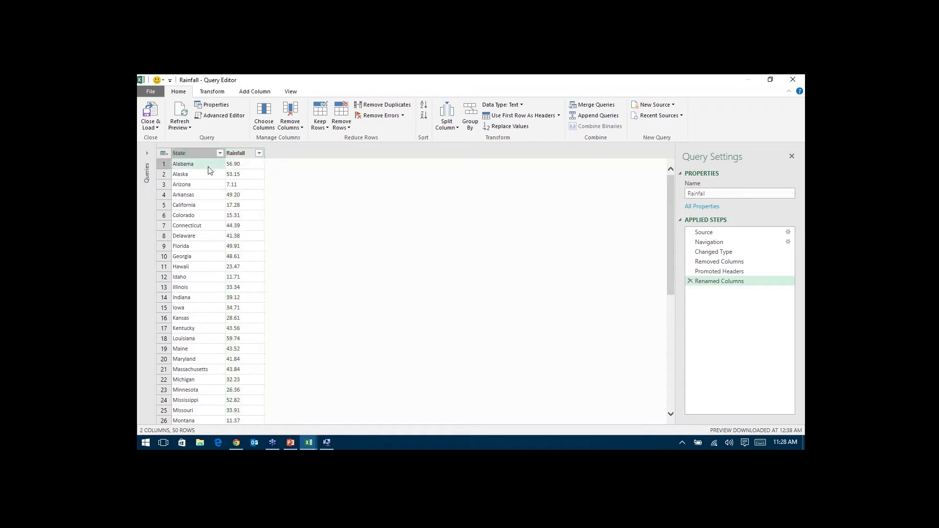
pyautogui.click(246, 167)
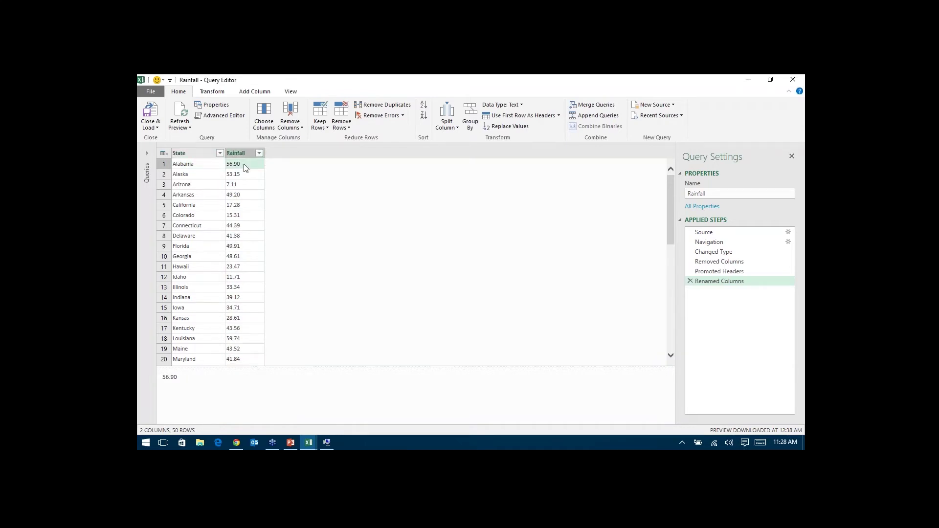
# Set the Rainfall column's data type to Decimal Number.
pyautogui.click(237, 154)
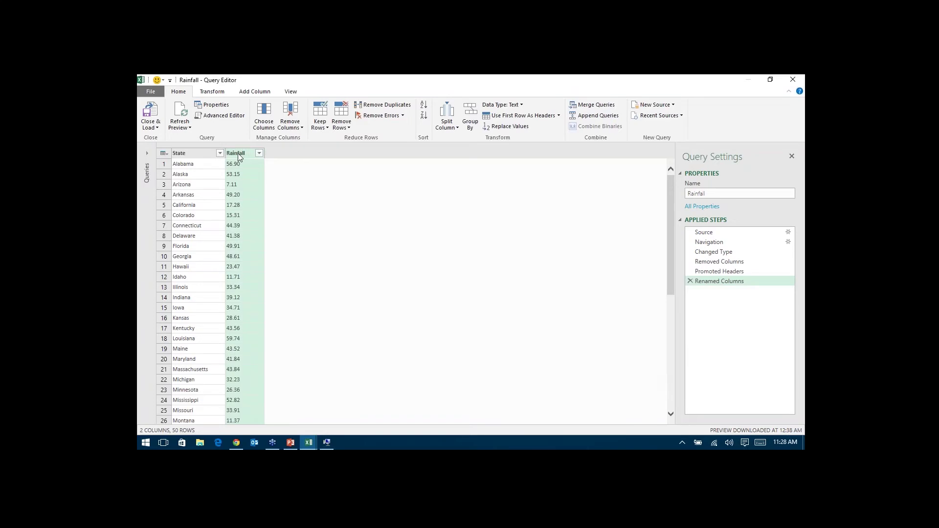
pyautogui.click(514, 107)
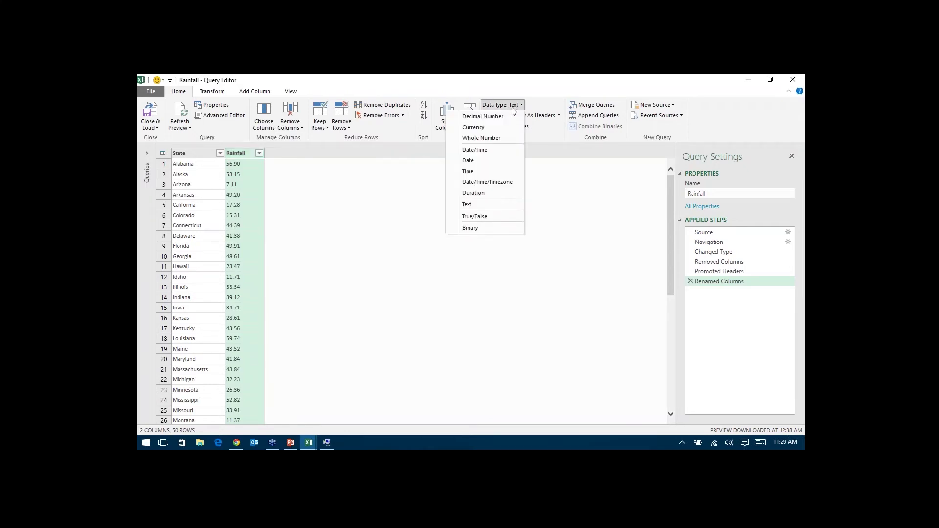
pyautogui.click(510, 123)
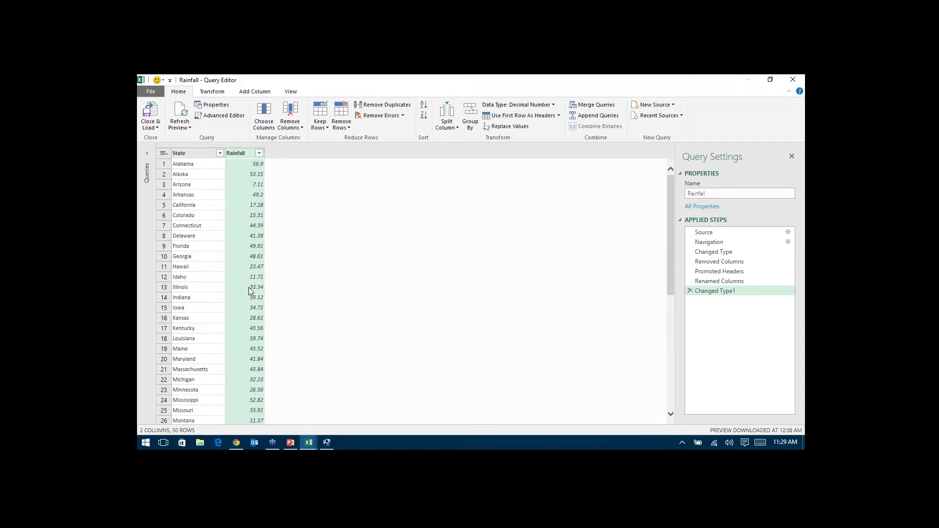
# Delete the Removed Columns step from the query's applied steps.
pyautogui.click(690, 262)
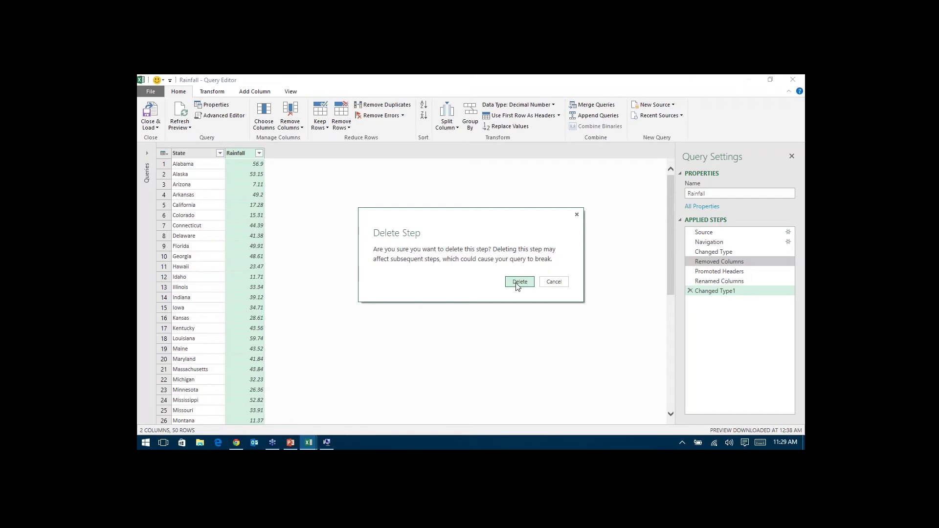
pyautogui.click(516, 283)
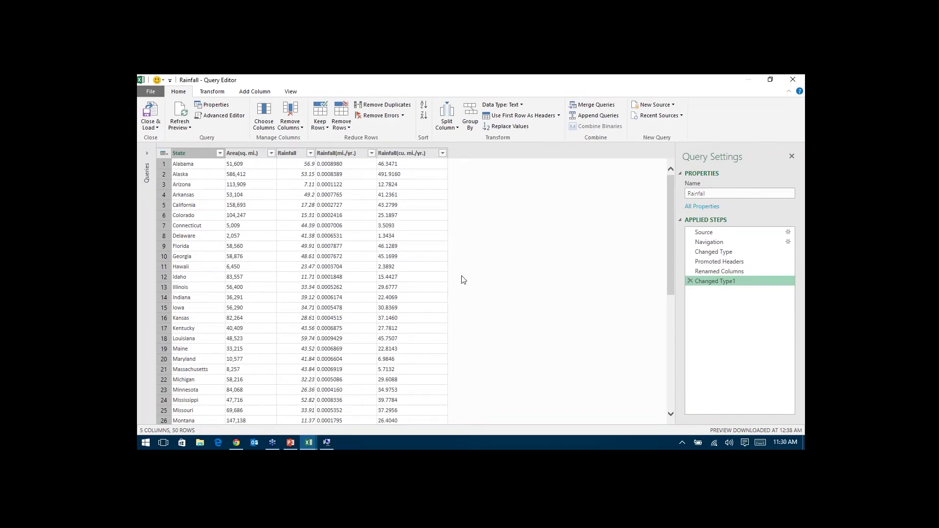
# Remove all columns other than Rainfall and State, and move State ahead of Rainfall.
pyautogui.click(294, 153)
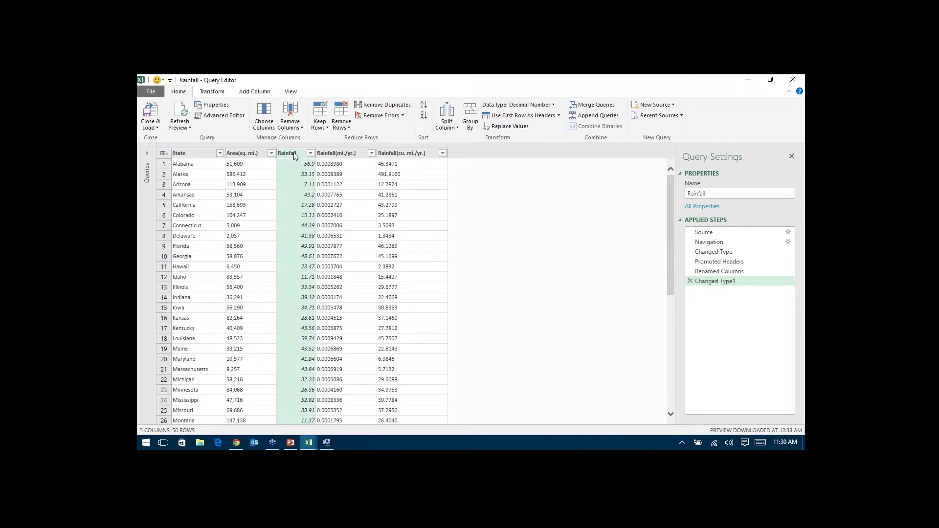
pyautogui.keyDown('ctrl'); pyautogui.click(208, 154); pyautogui.keyUp('ctrl')
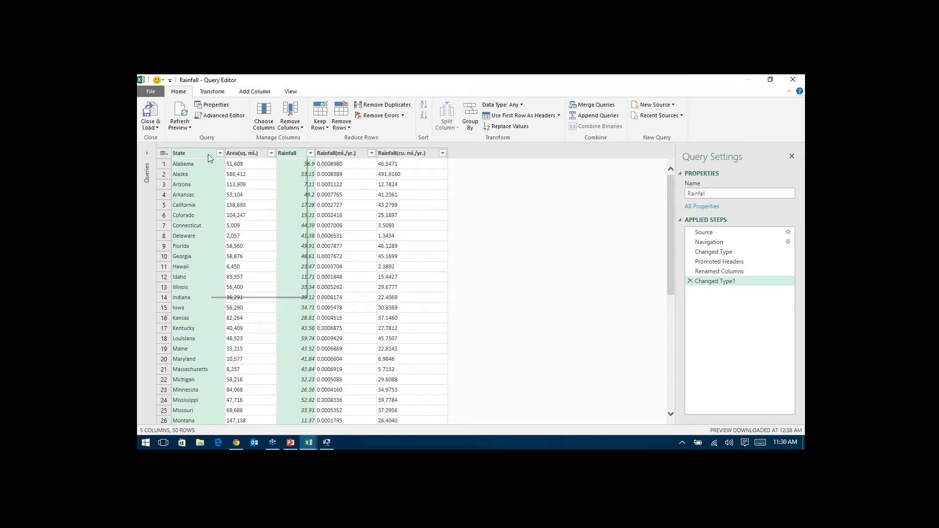
pyautogui.rightClick(208, 154)
pyautogui.click(245, 172)
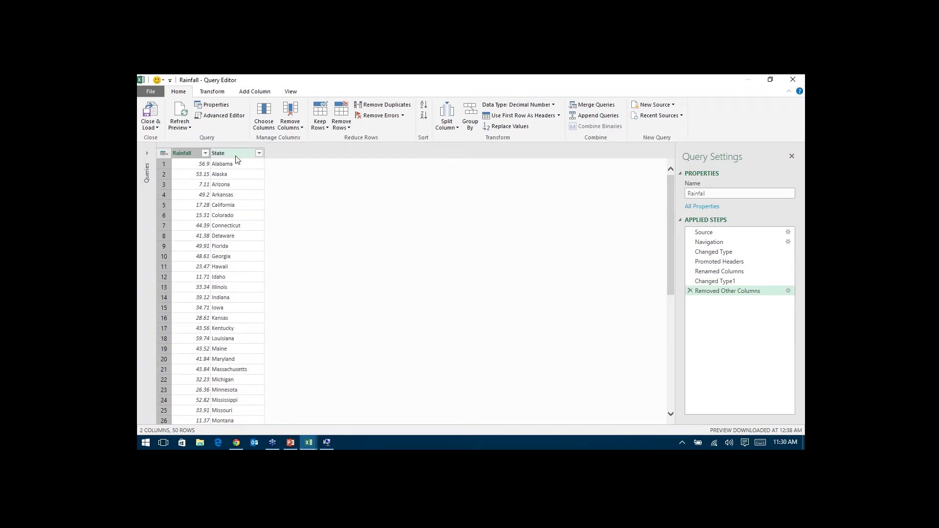
pyautogui.moveTo(237, 159); pyautogui.dragTo(179, 154)
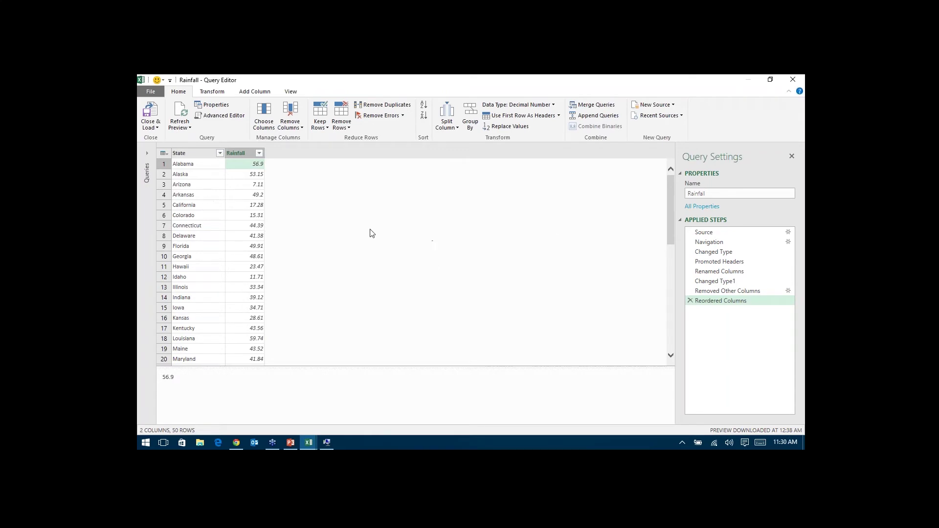
# Restore the maximized Query Editor to a smaller window over the workbook.
pyautogui.click(151, 128)
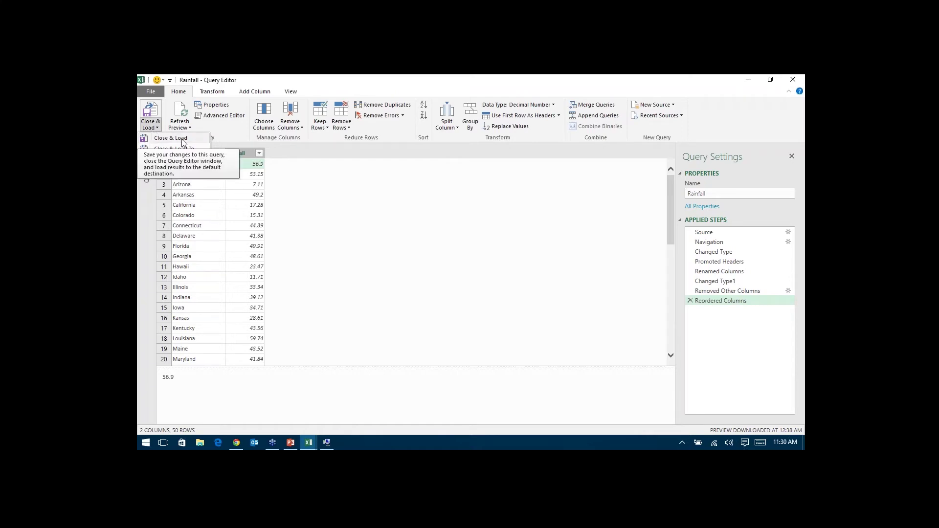
pyautogui.click(308, 443)
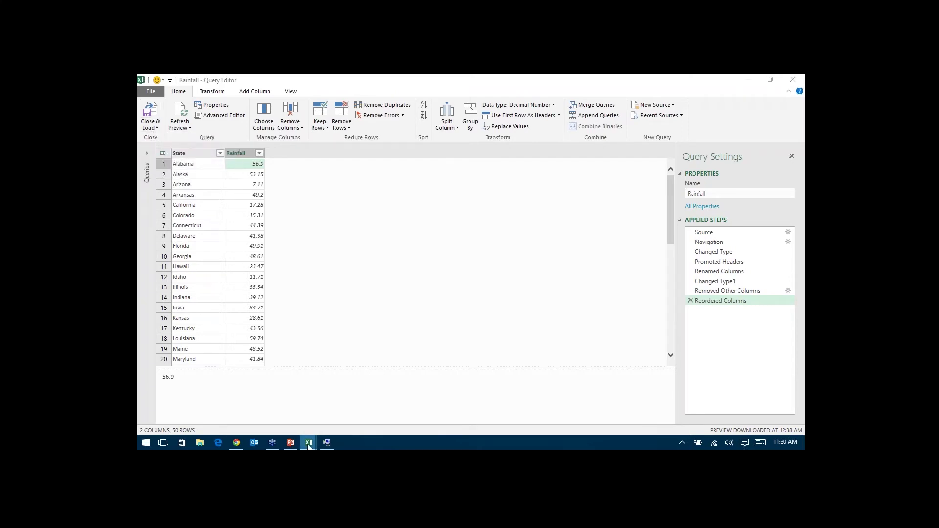
pyautogui.click(285, 268)
pyautogui.doubleClick(454, 86)
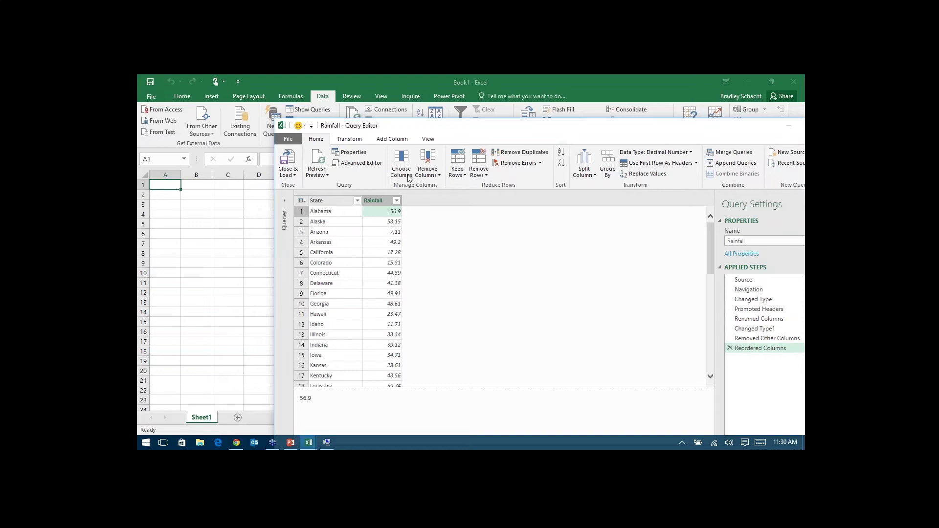
# Close the query and load it as Only Create Connection, adding its data to the Data Model.
pyautogui.click(288, 172)
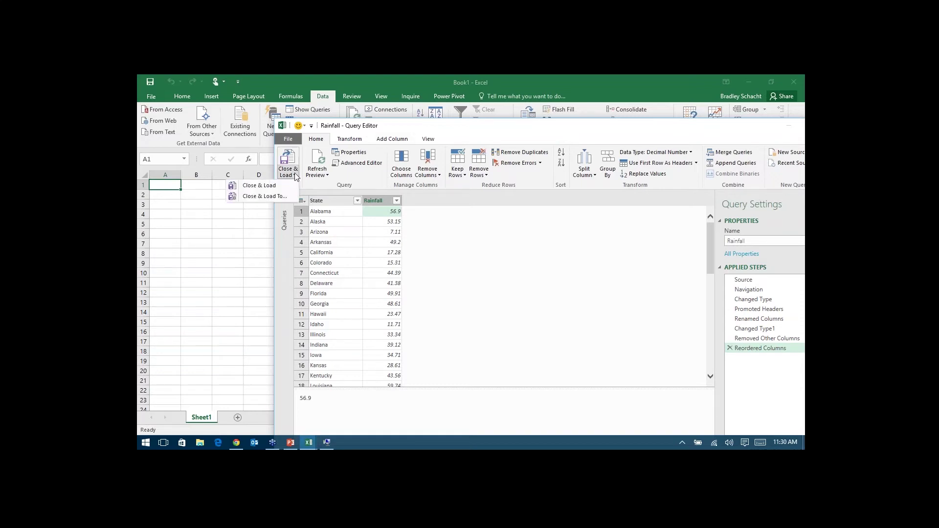
pyautogui.click(280, 198)
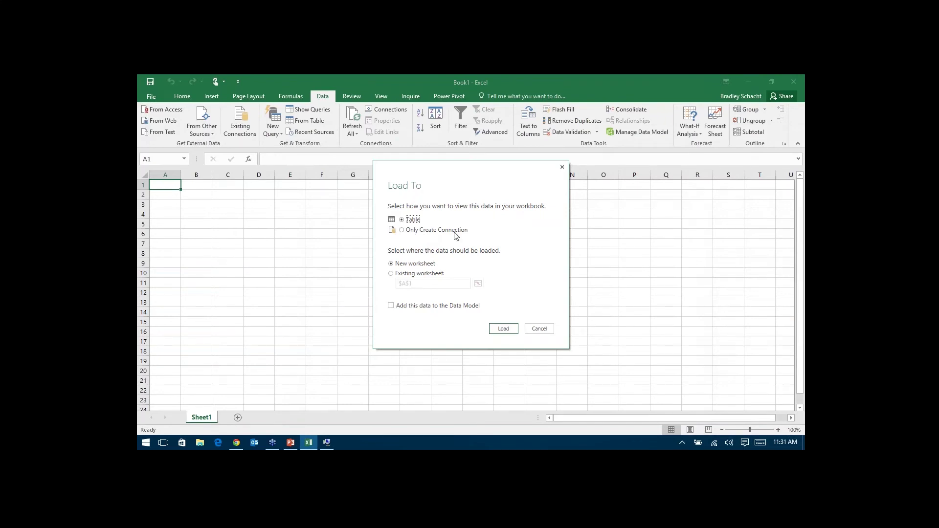
pyautogui.click(424, 231)
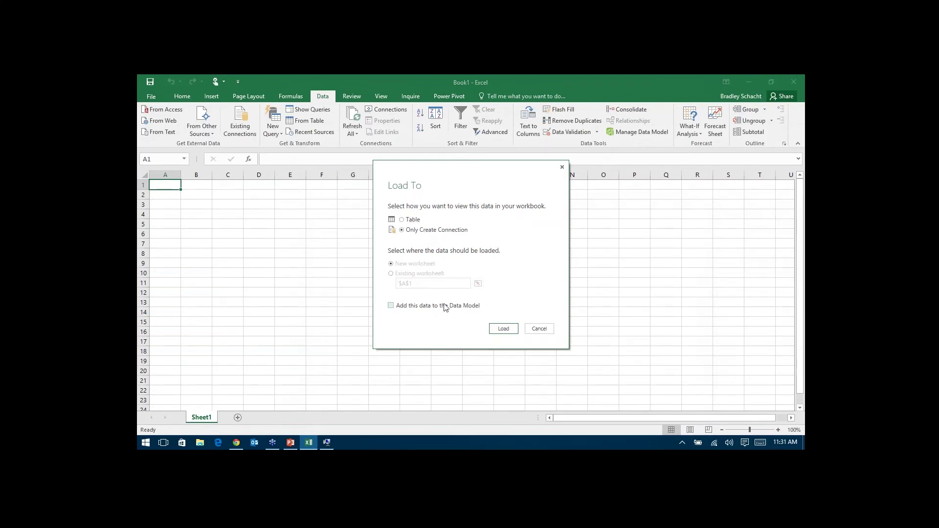
pyautogui.click(402, 307)
pyautogui.click(503, 328)
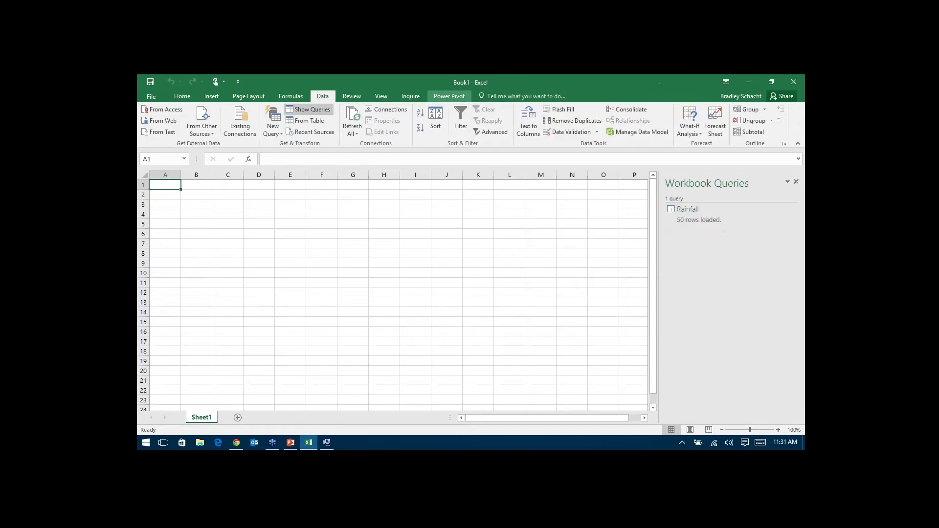
# View the Rainfall table in the Power Pivot data model, and return to the workbook's query list.
pyautogui.click(449, 96)
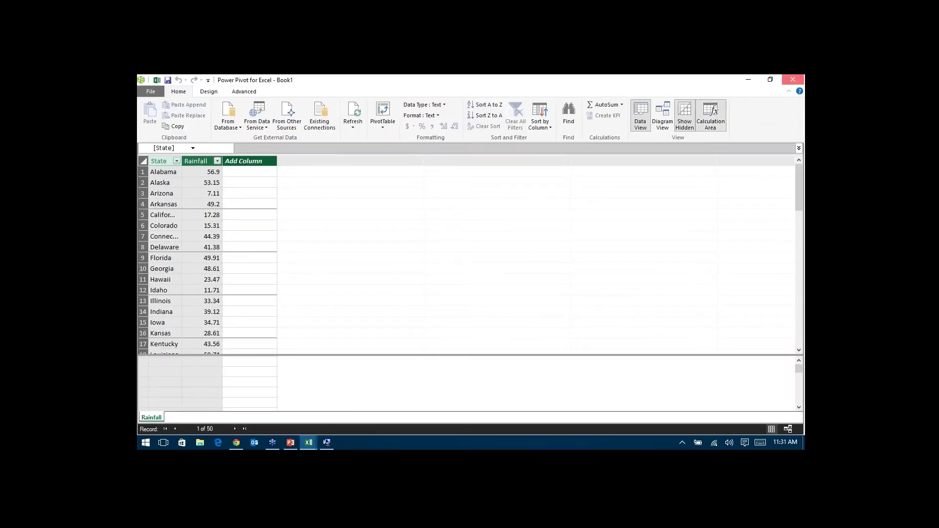
pyautogui.click(792, 80)
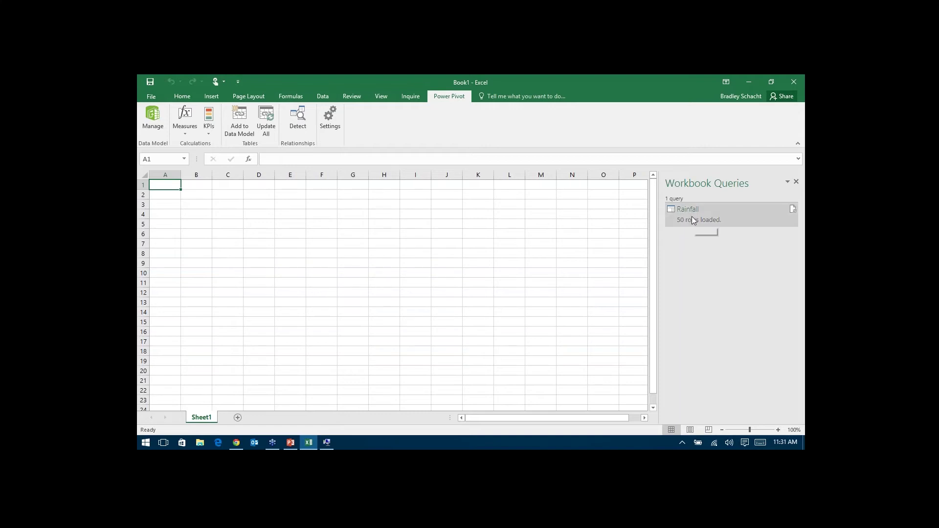
pyautogui.moveTo(692, 217)
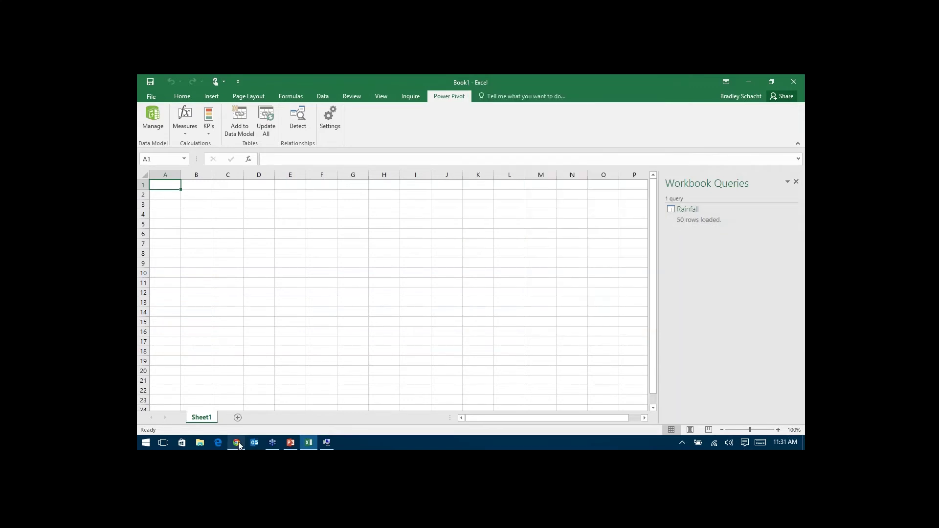
# Switch to Chrome, search for "average sunny days united states" and open the Average Annual Sunshine by USA State result.
pyautogui.moveTo(239, 445)
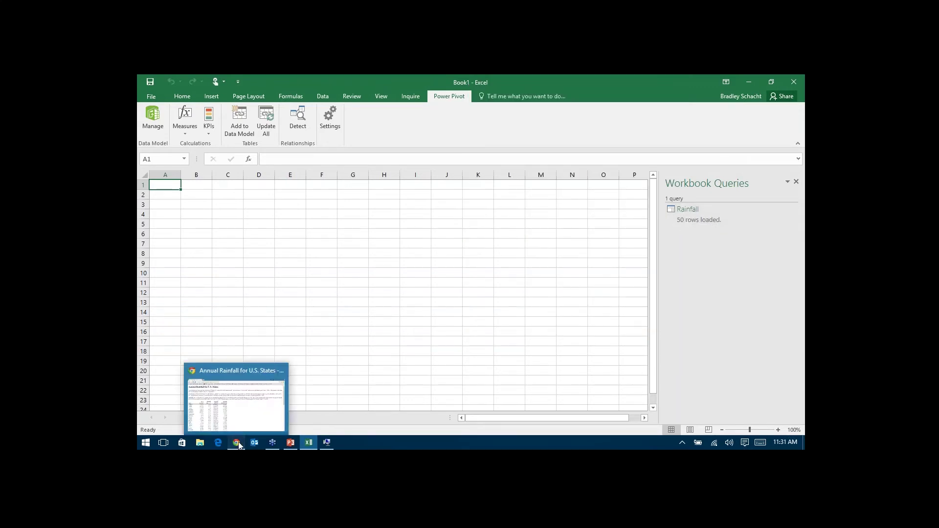
pyautogui.click(239, 445)
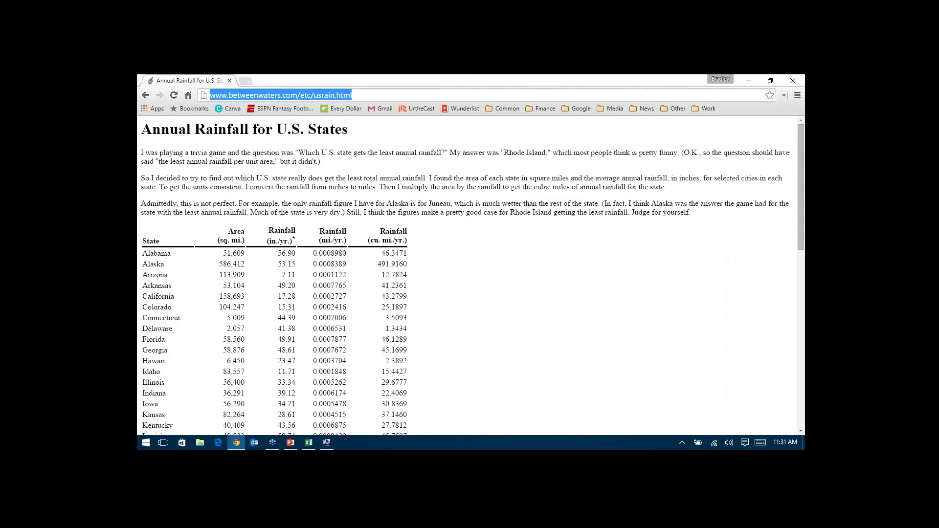
pyautogui.write('av')
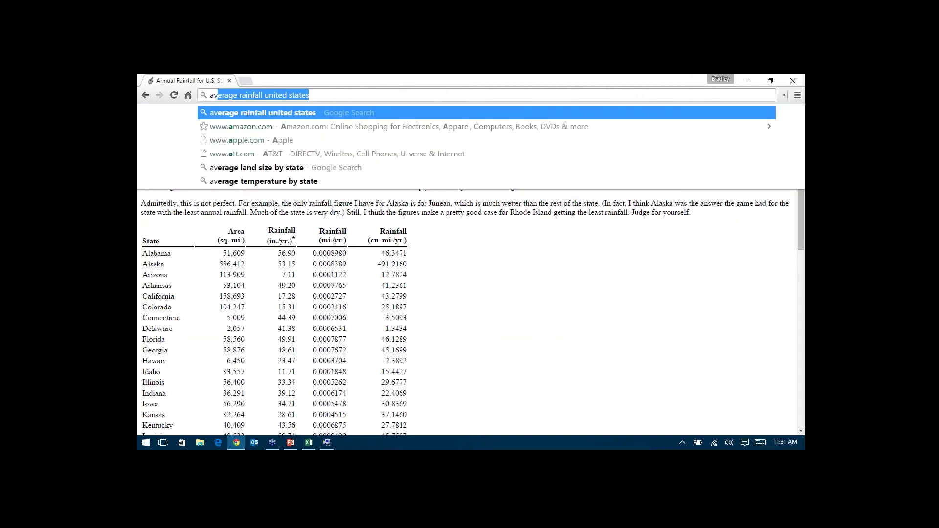
pyautogui.write('erage ')
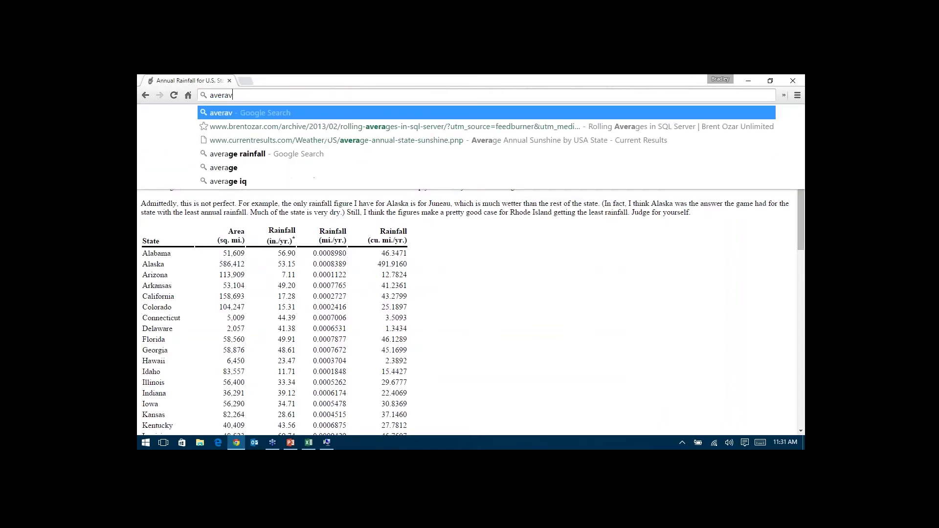
pyautogui.write('sunny')
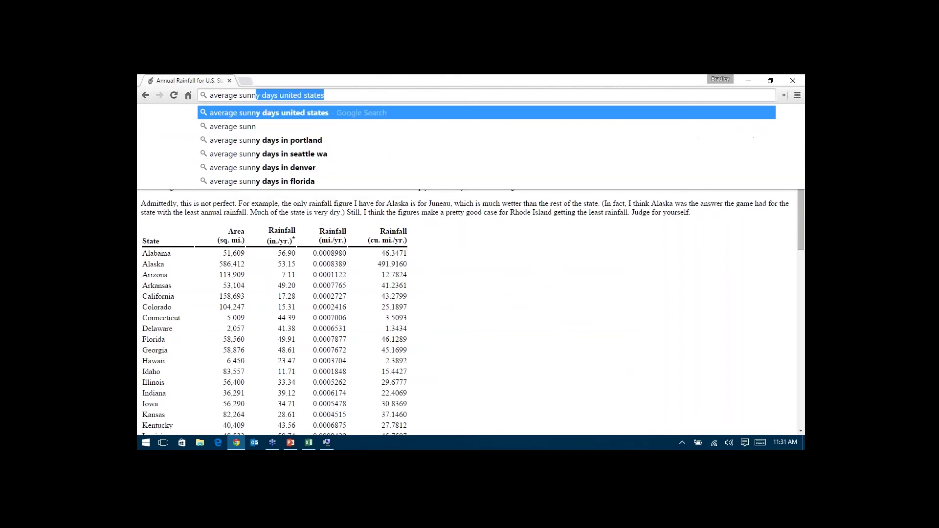
pyautogui.press('Return')
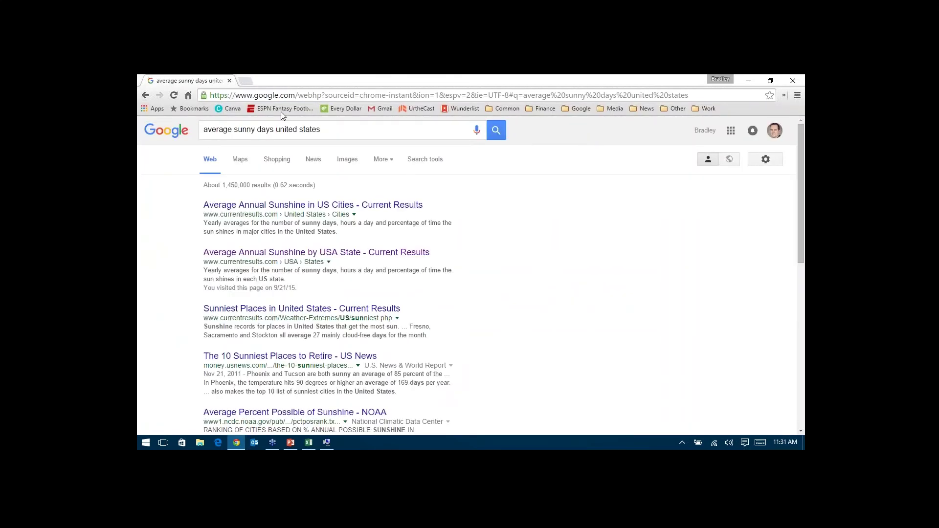
pyautogui.click(378, 254)
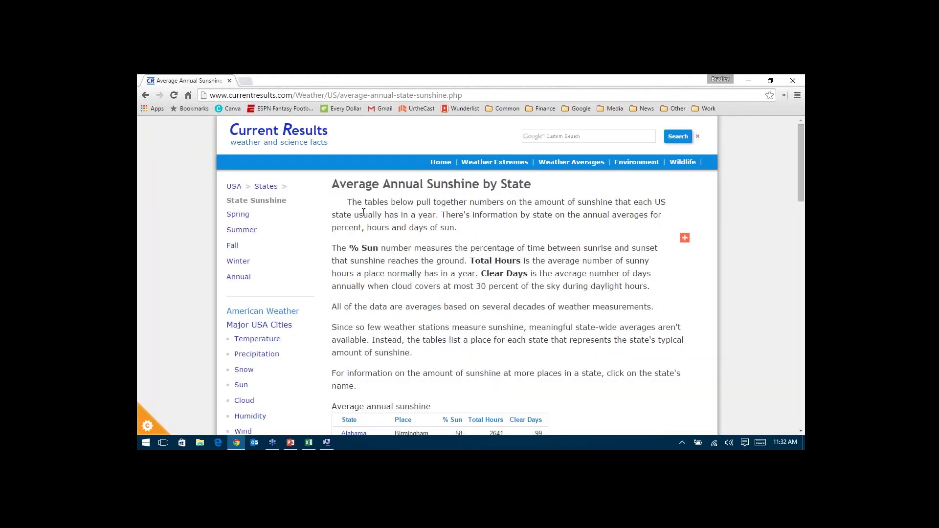
# Look through the page's two state sunshine tables and copy the page's web address.
pyautogui.scroll(-9, 579, 253)
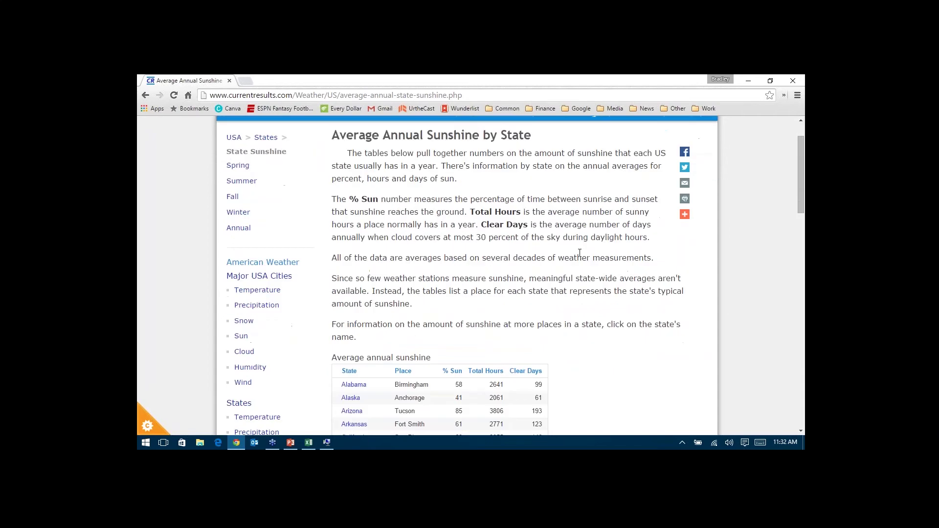
pyautogui.scroll(-1, 429, 307)
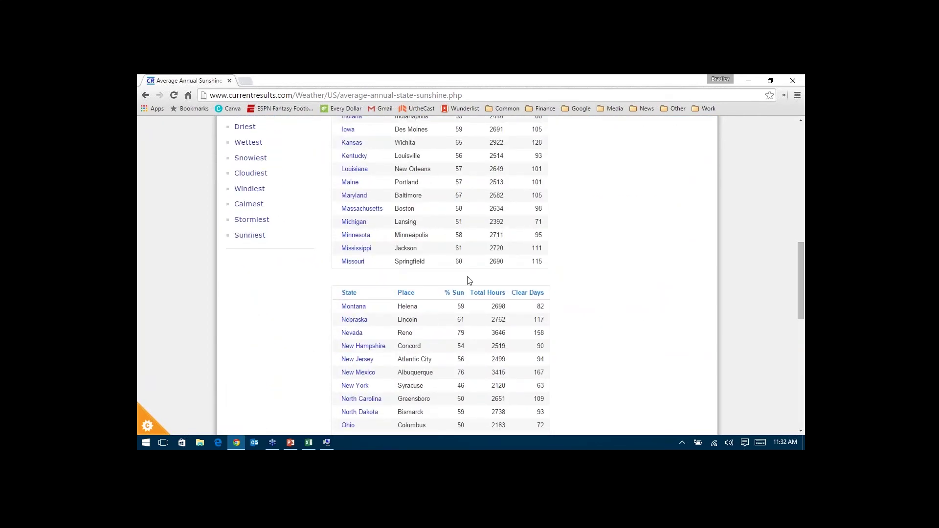
pyautogui.scroll(-6, 468, 281)
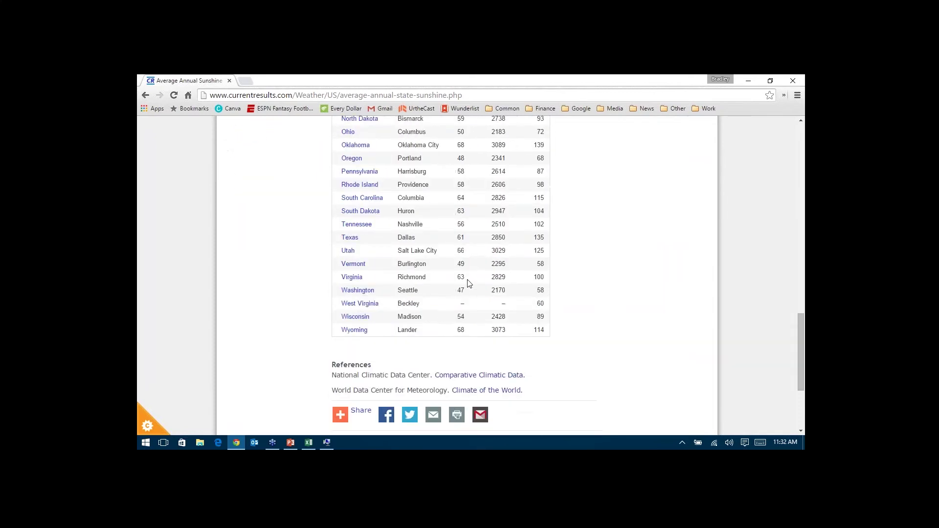
pyautogui.scroll(7, 477, 300)
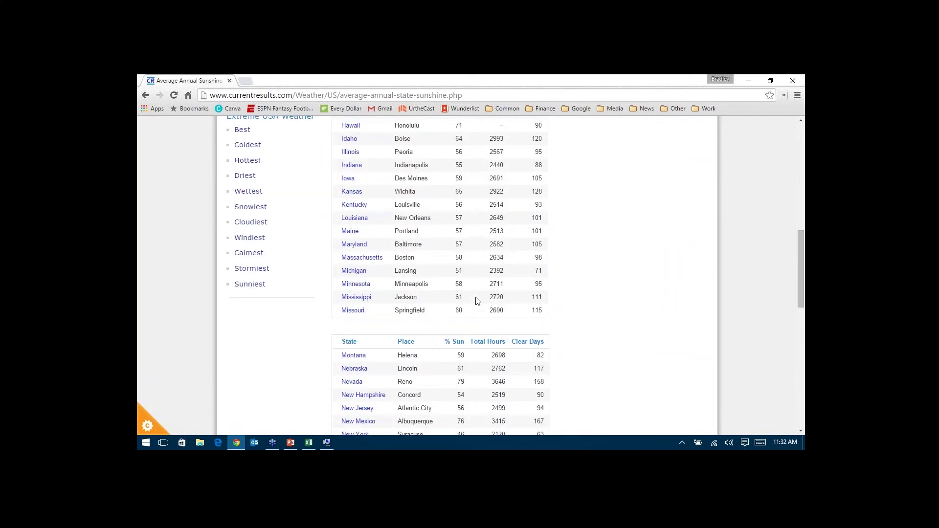
pyautogui.scroll(7, 477, 300)
pyautogui.rightClick(420, 95)
pyautogui.hotkey('ctrl', 'c')
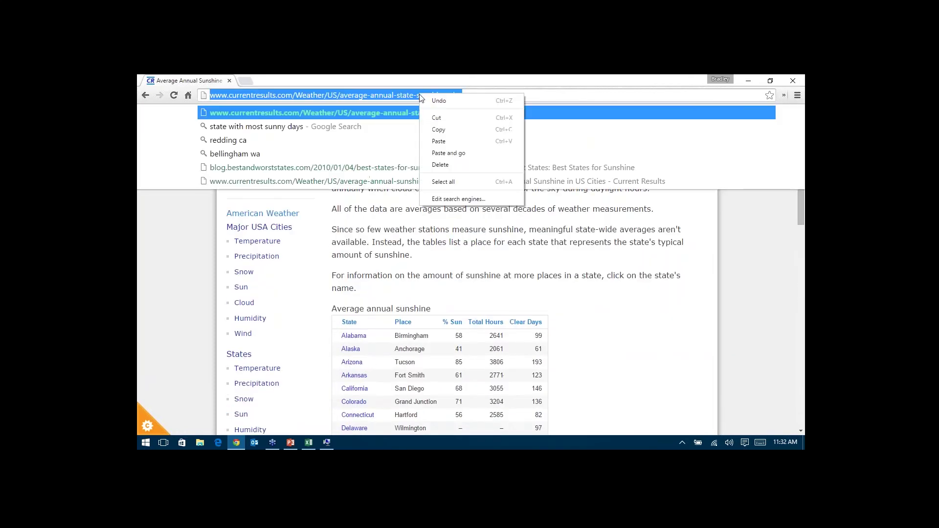
pyautogui.click(337, 128)
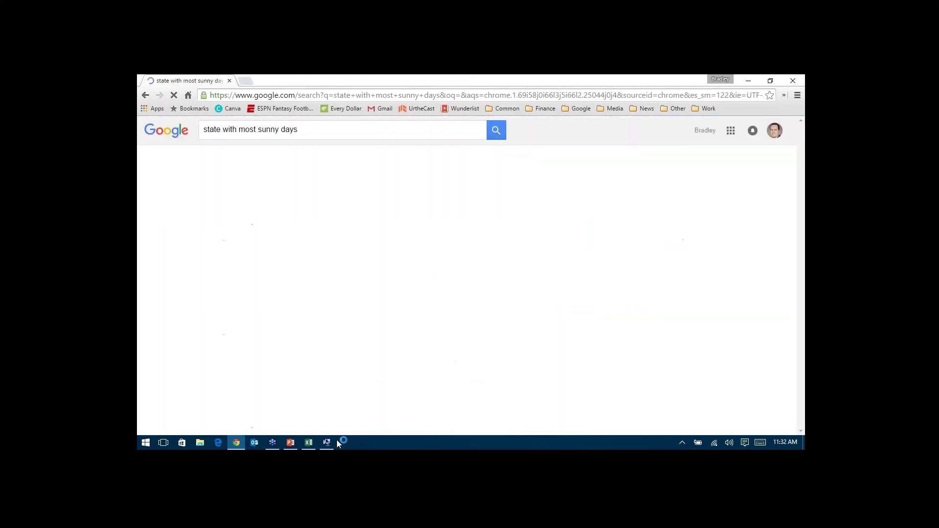
# Switch to Excel and create a new query from the web using the copied currentresults.com average-annual-state-sunshine.php address.
pyautogui.click(337, 440)
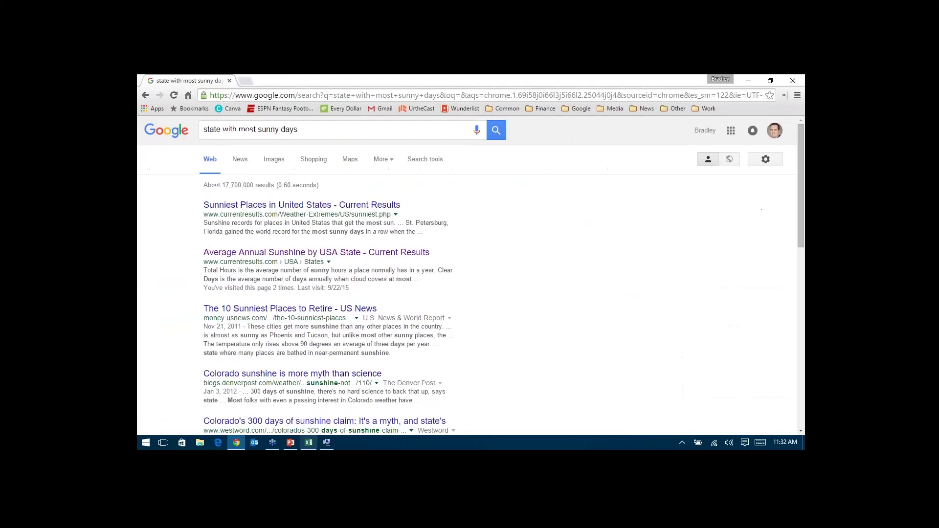
pyautogui.click(309, 442)
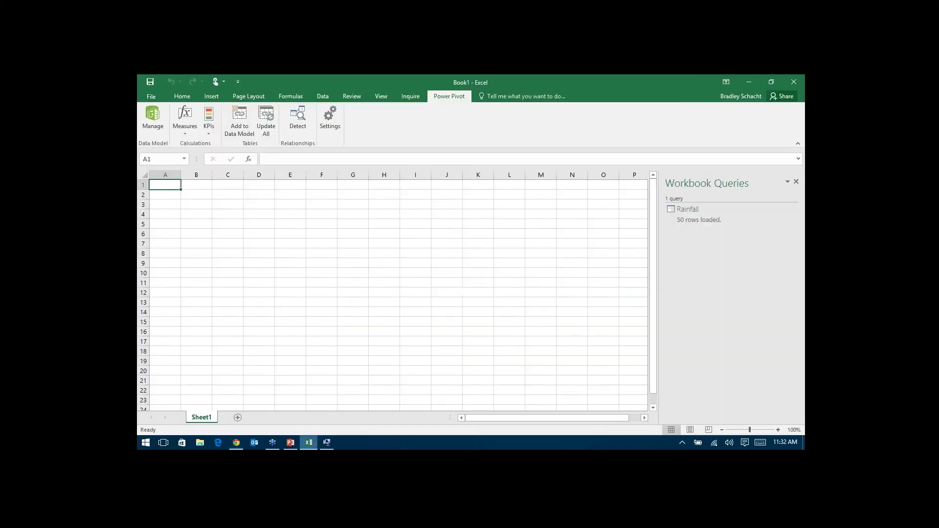
pyautogui.click(322, 96)
pyautogui.click(274, 128)
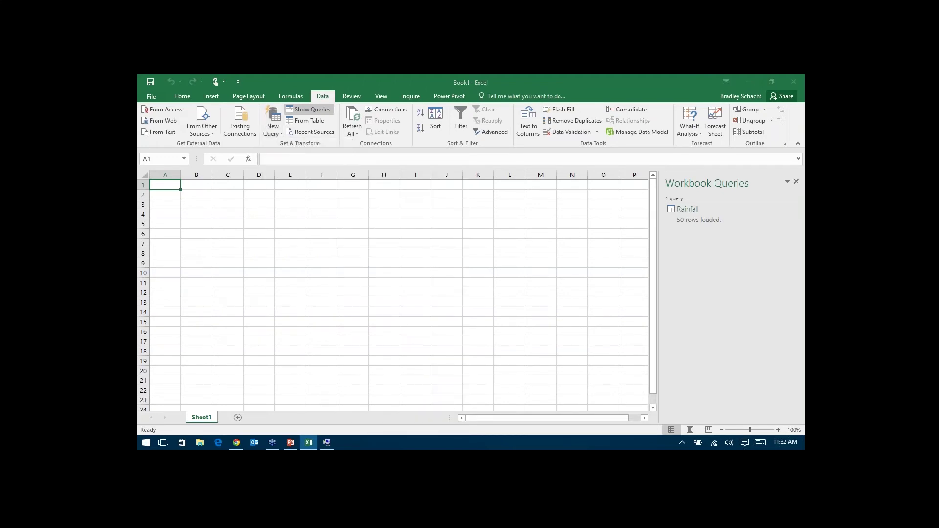
pyautogui.hotkey('ctrl', 'v')
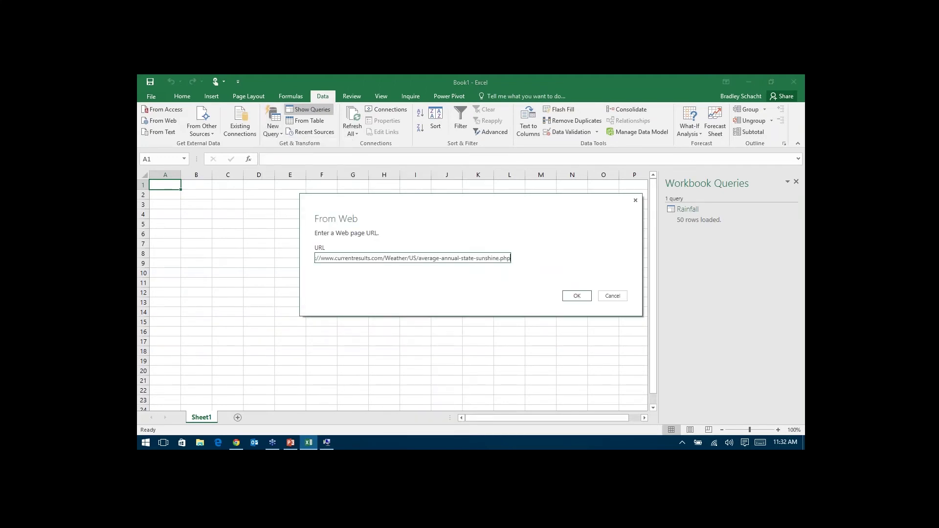
pyautogui.click(579, 297)
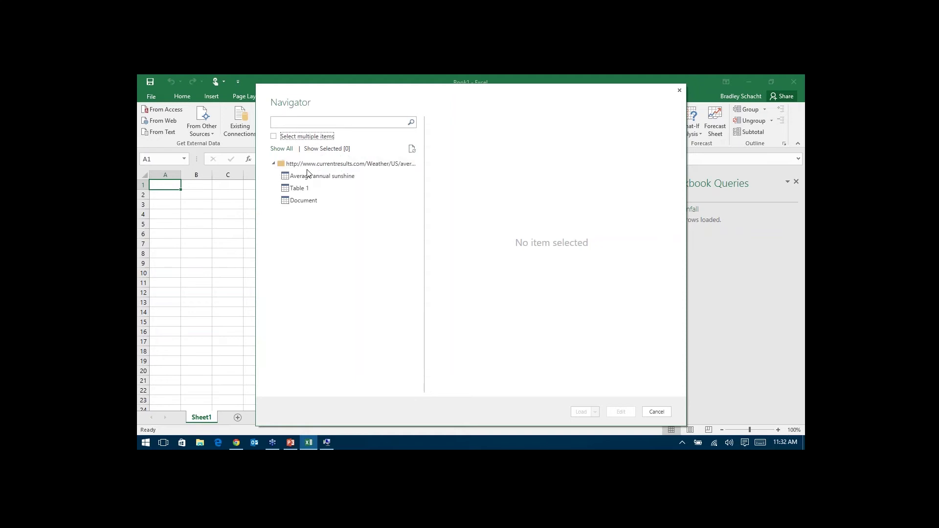
# Preview the Average annual sunshine and Table 1 tables to compare which states each one covers.
pyautogui.click(354, 177)
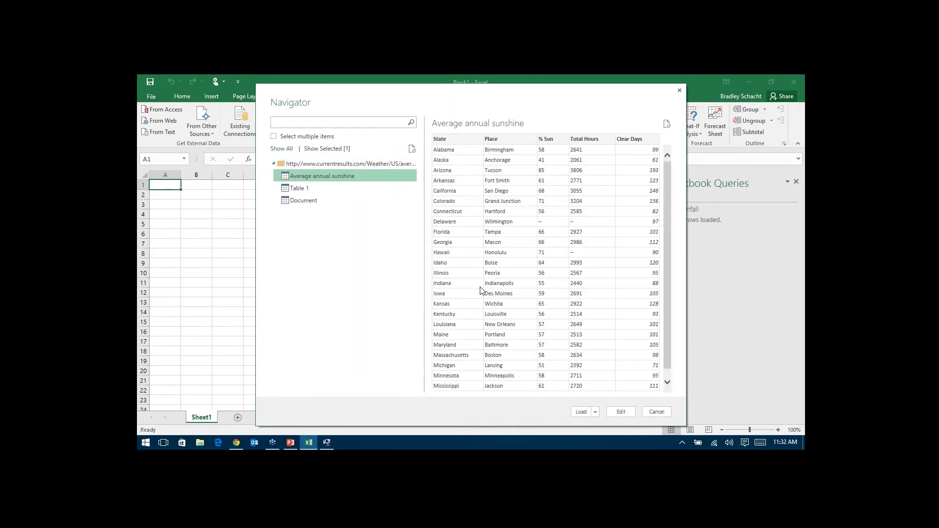
pyautogui.scroll(-1, 470, 342)
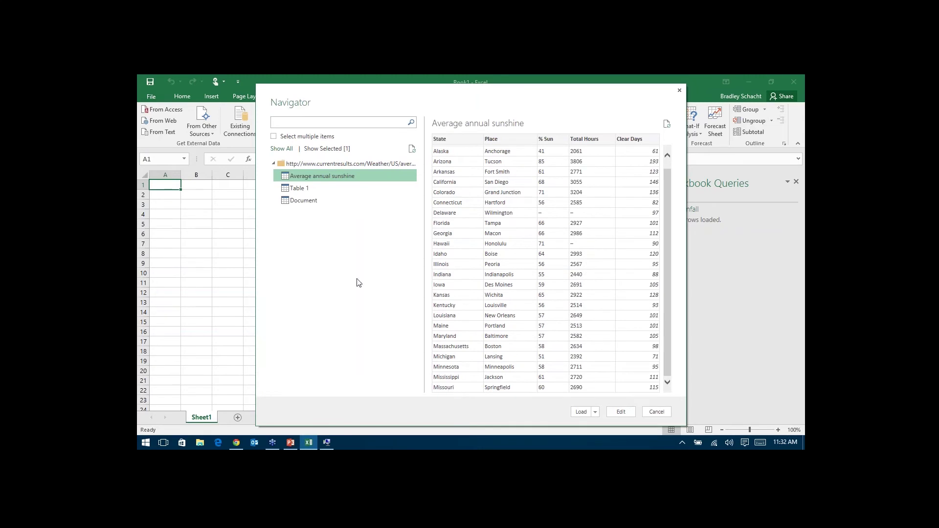
pyautogui.click(315, 192)
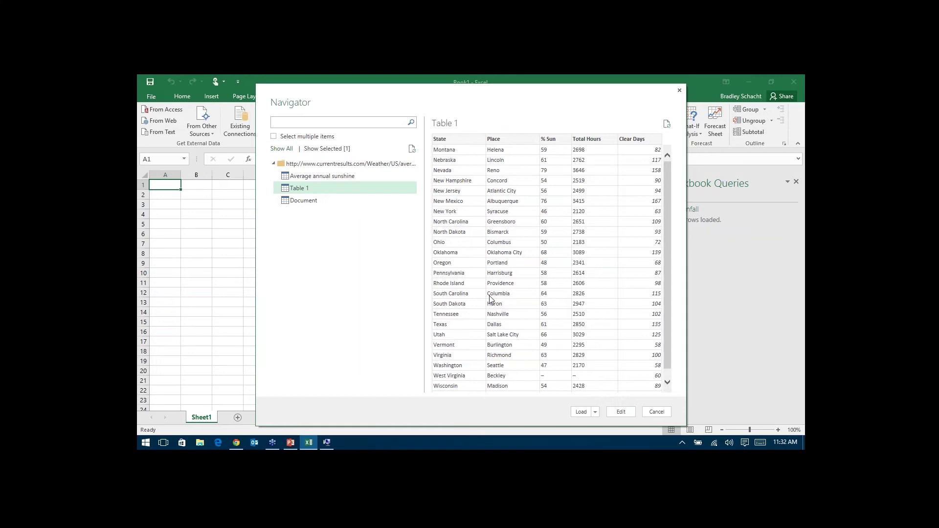
pyautogui.click(322, 176)
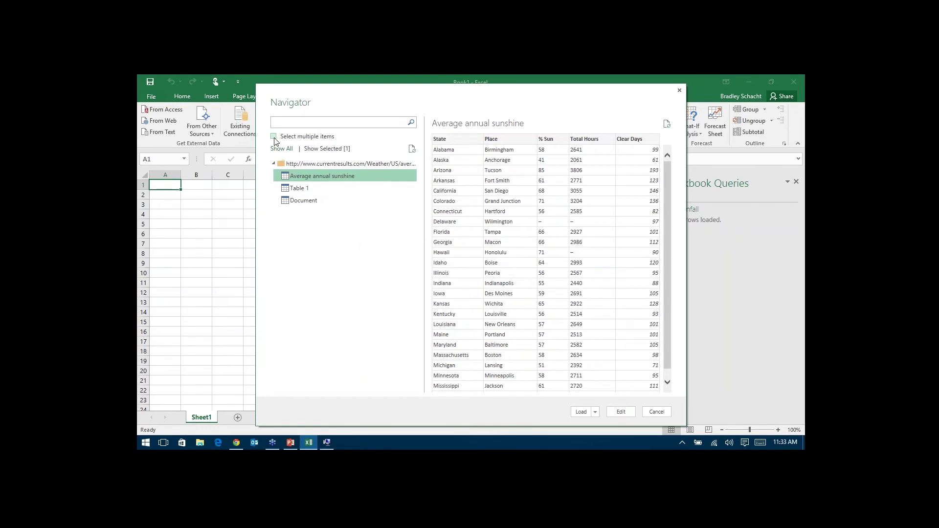
# Allow multiple items, select both Average annual sunshine and Table 1, and open them for editing.
pyautogui.click(273, 137)
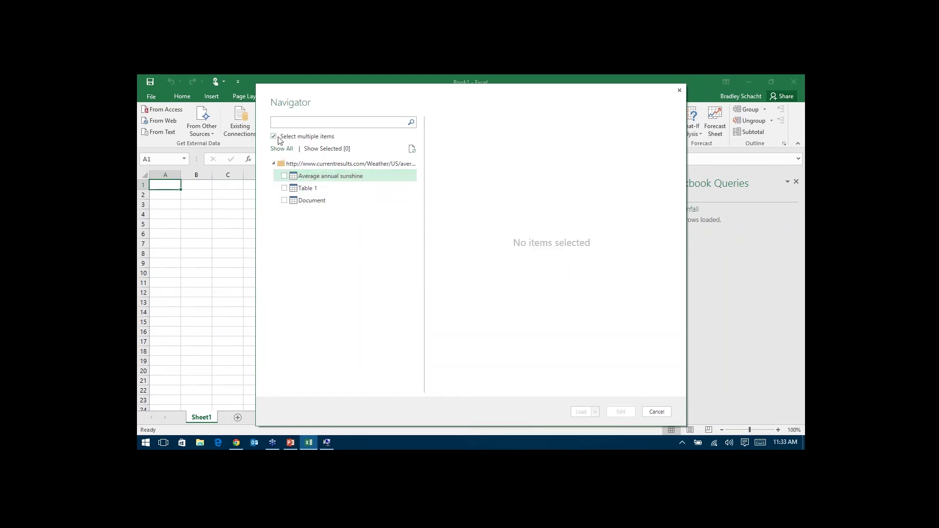
pyautogui.click(286, 176)
pyautogui.click(284, 188)
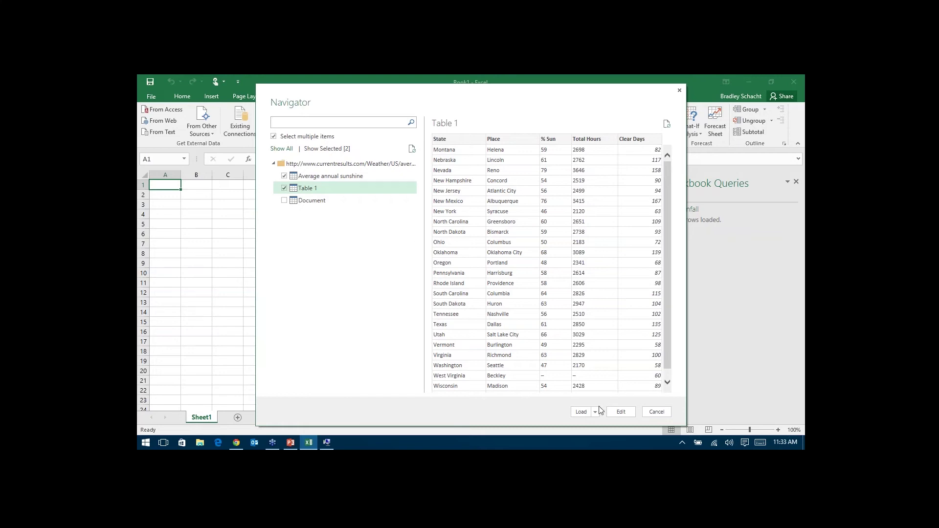
pyautogui.click(618, 415)
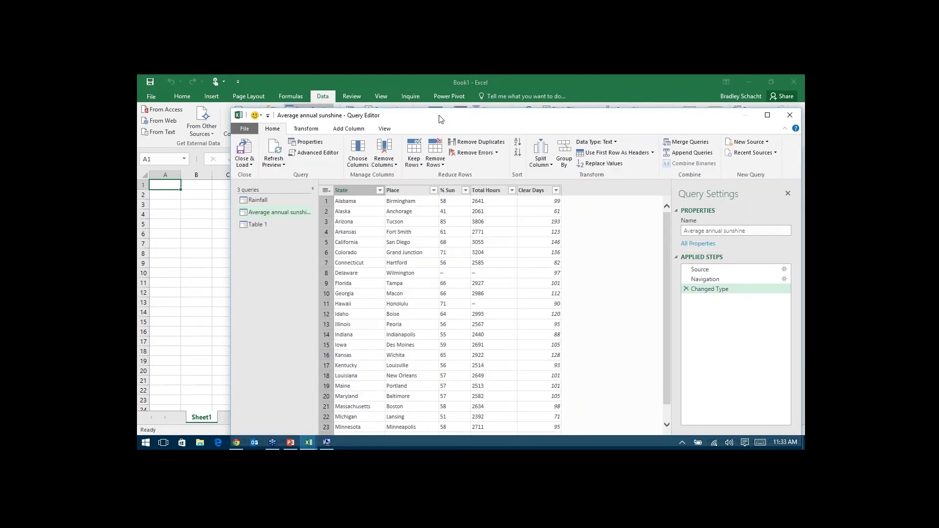
# Maximize the Query Editor and rename the Average annual sunshine query as Sunny Days.
pyautogui.doubleClick(440, 114)
pyautogui.click(169, 187)
pyautogui.click(181, 175)
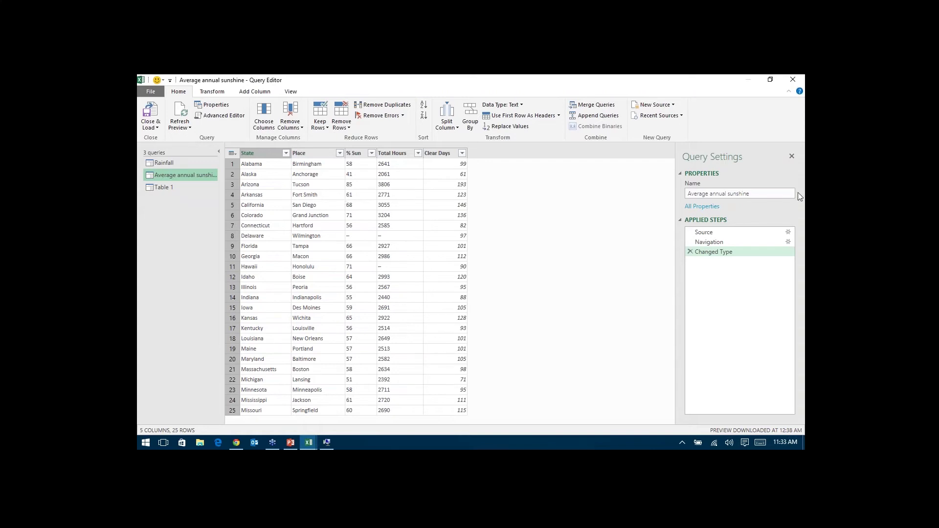
pyautogui.click(739, 194)
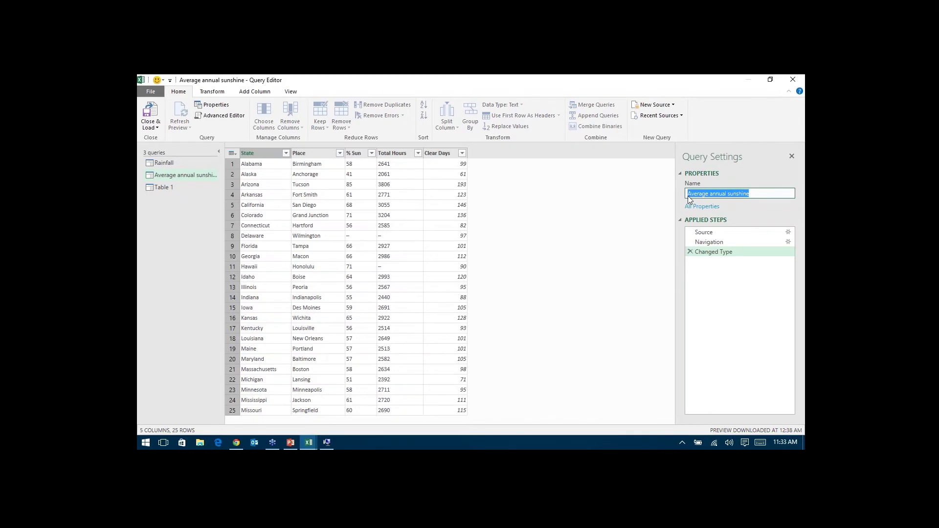
pyautogui.write('Sunny Days')
# Remove the Place, % Sun and Total Hours columns from the Sunny Days query.
pyautogui.click(311, 155)
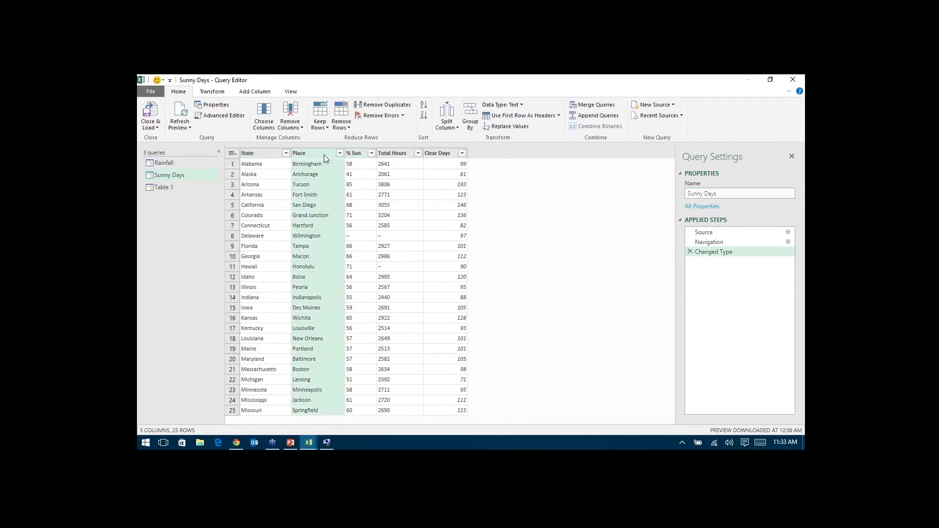
pyautogui.keyDown('ctrl'); pyautogui.click(359, 156); pyautogui.keyUp('ctrl')
pyautogui.keyDown('ctrl'); pyautogui.click(396, 155); pyautogui.keyUp('ctrl')
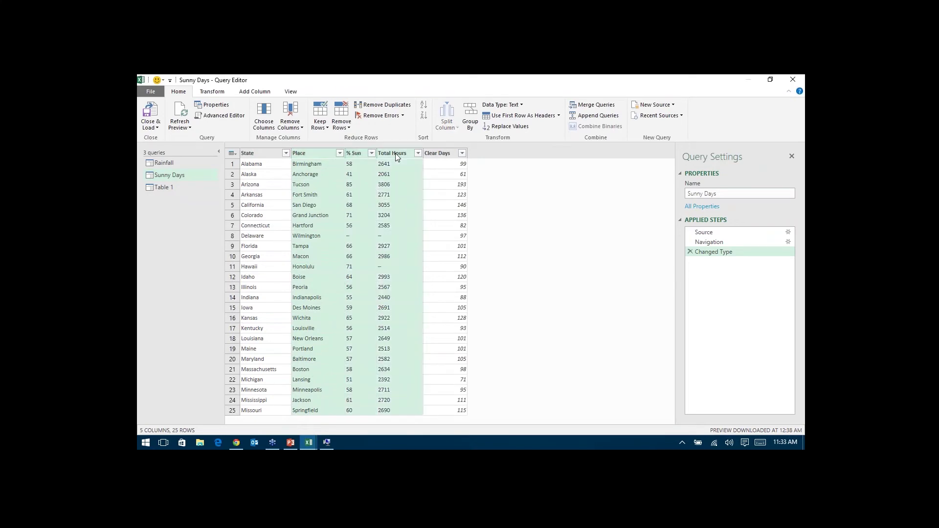
pyautogui.rightClick(396, 156)
pyautogui.click(415, 161)
pyautogui.click(323, 168)
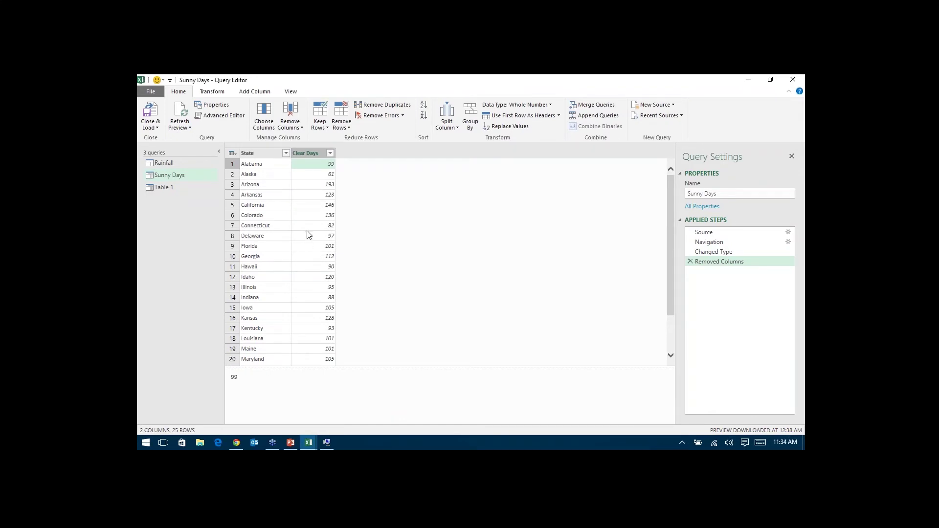
# Rename the Table 1 query as Sunny Days 2.
pyautogui.click(182, 186)
pyautogui.click(709, 193)
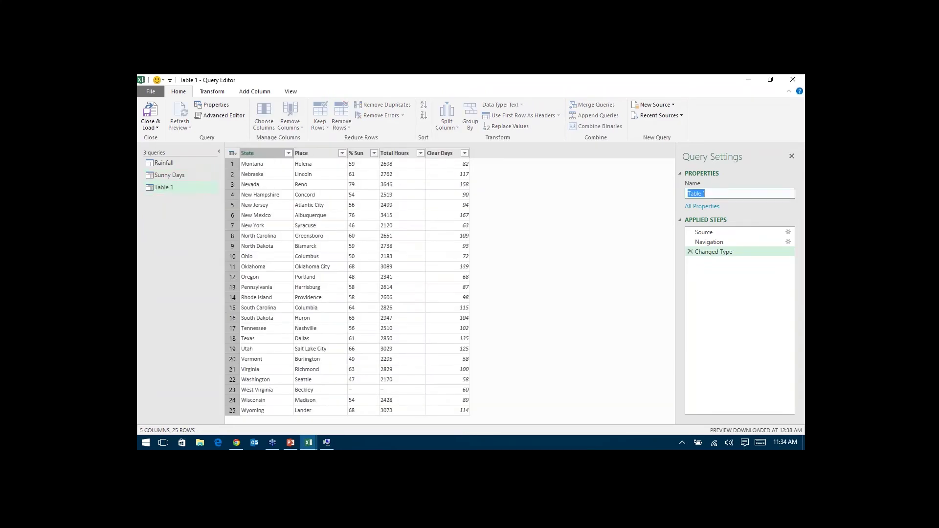
pyautogui.write('Sunny Days 2')
# Remove the Place, % Sun and Total Hours columns from the Sunny Days 2 query.
pyautogui.click(314, 153)
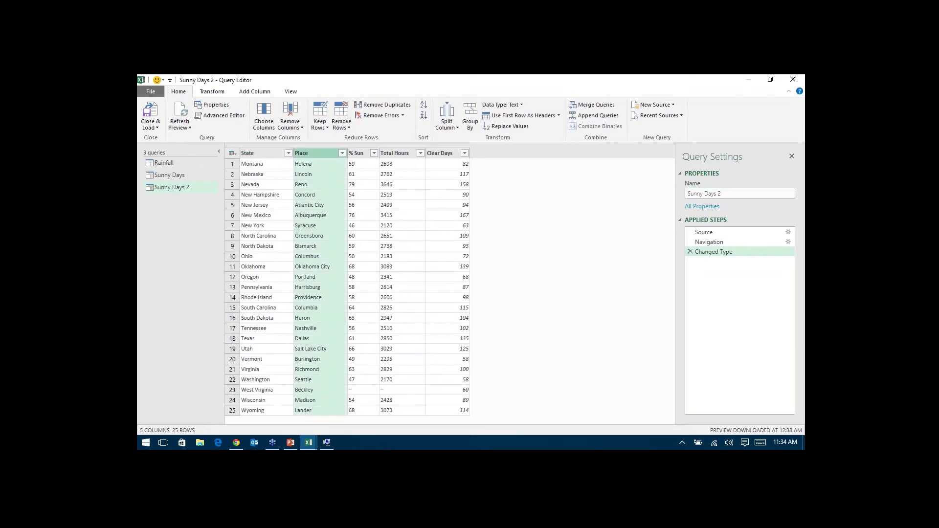
pyautogui.keyDown('ctrl'); pyautogui.click(365, 153); pyautogui.keyUp('ctrl')
pyautogui.keyDown('ctrl'); pyautogui.click(394, 153); pyautogui.keyUp('ctrl')
pyautogui.press('Delete')
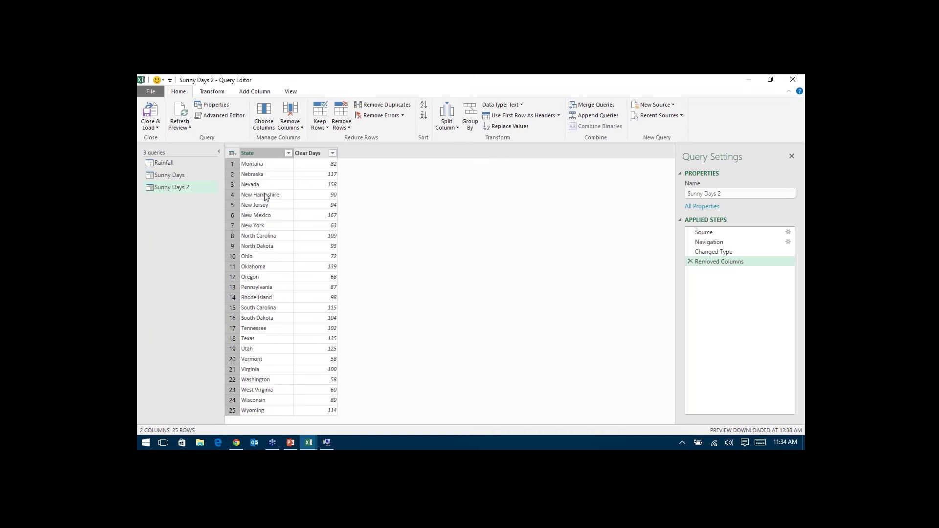
# Append the Sunny Days 2 query to the Sunny Days query and look through the combined state rows.
pyautogui.click(187, 176)
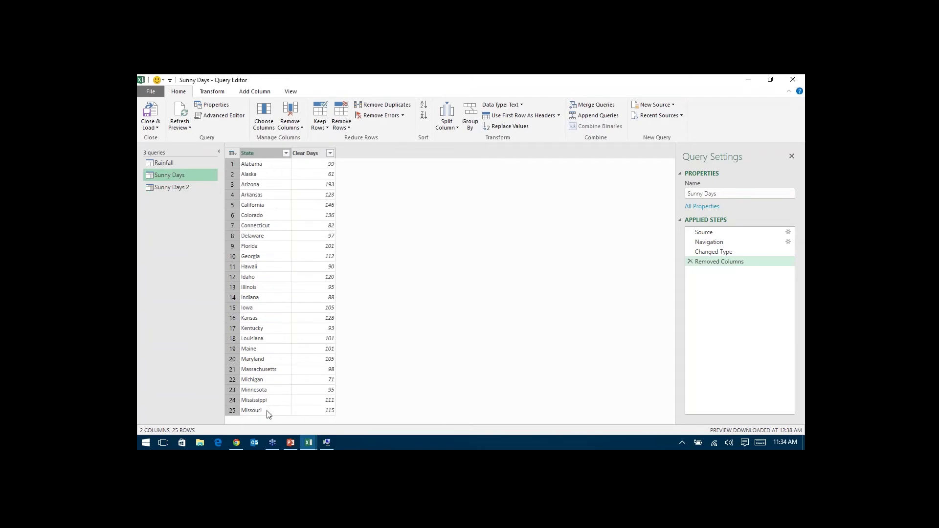
pyautogui.click(273, 185)
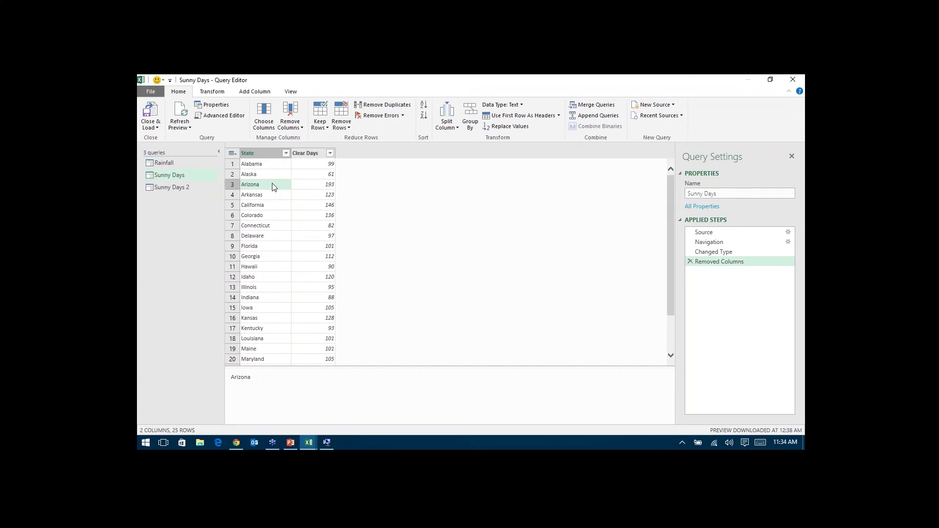
pyautogui.click(611, 119)
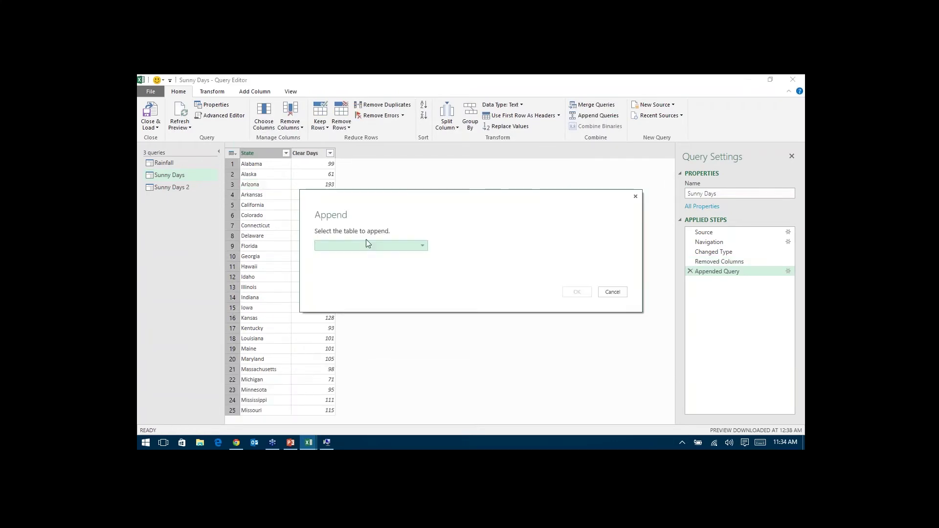
pyautogui.click(400, 247)
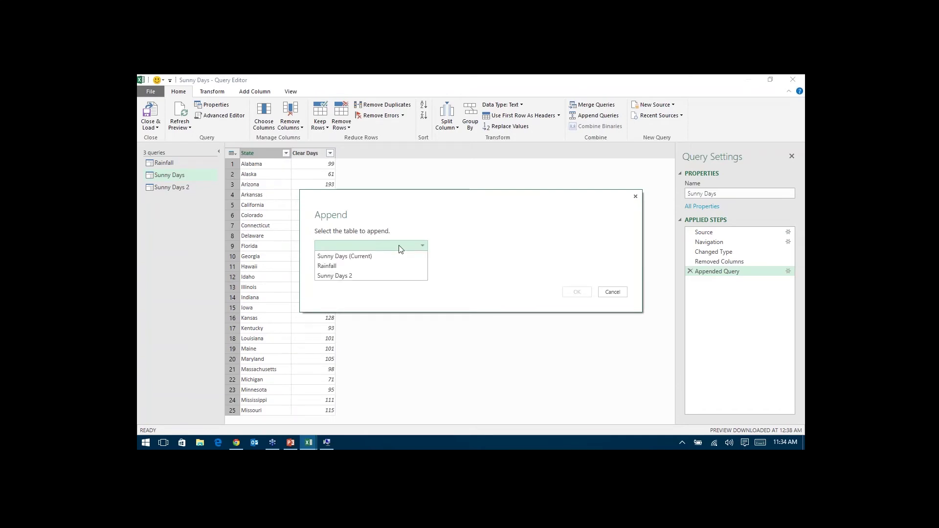
pyautogui.click(359, 275)
pyautogui.click(574, 295)
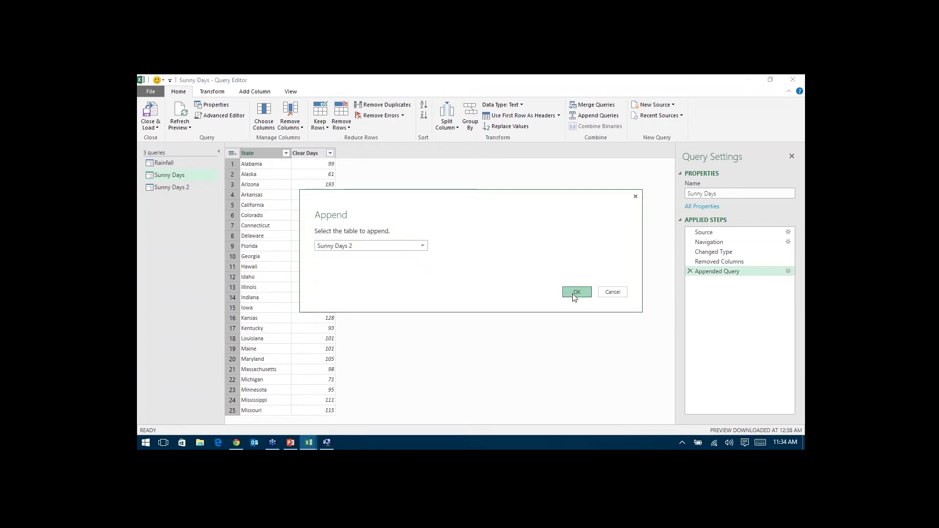
pyautogui.click(314, 237)
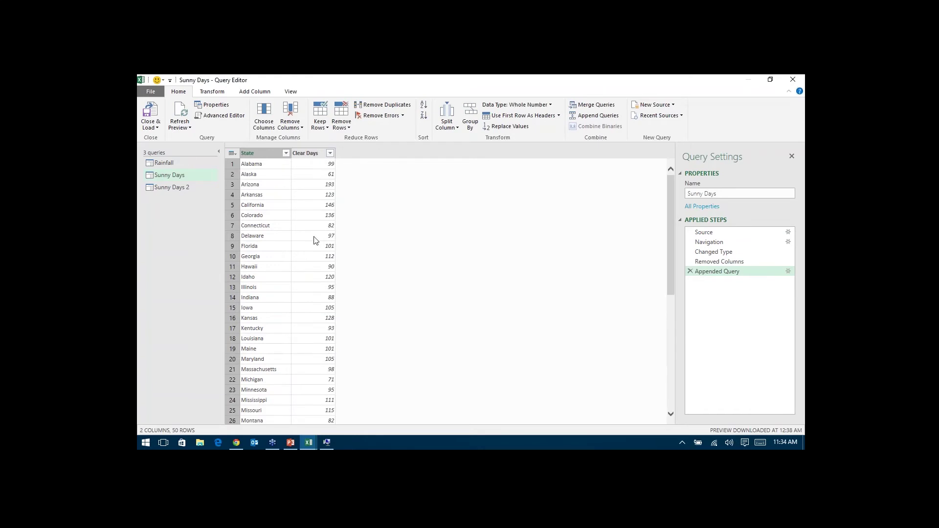
pyautogui.scroll(-10, 308, 282)
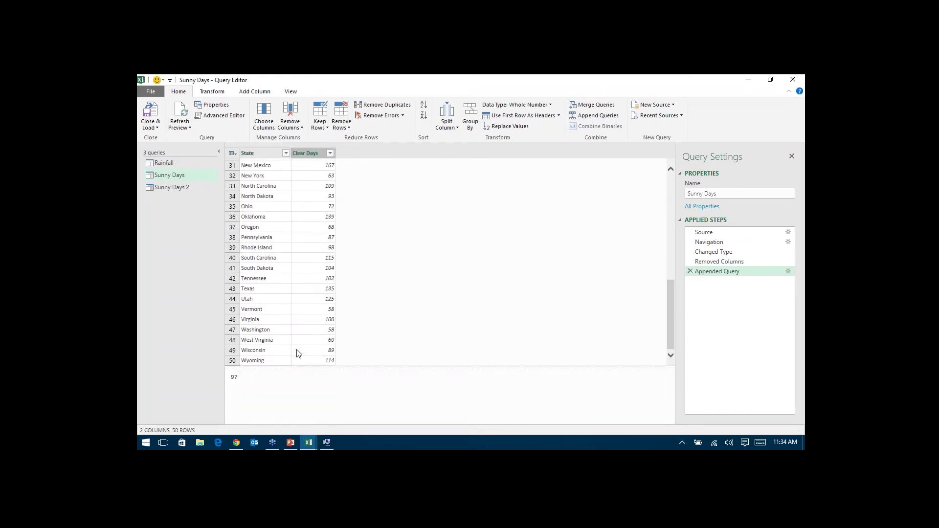
pyautogui.scroll(10, 284, 345)
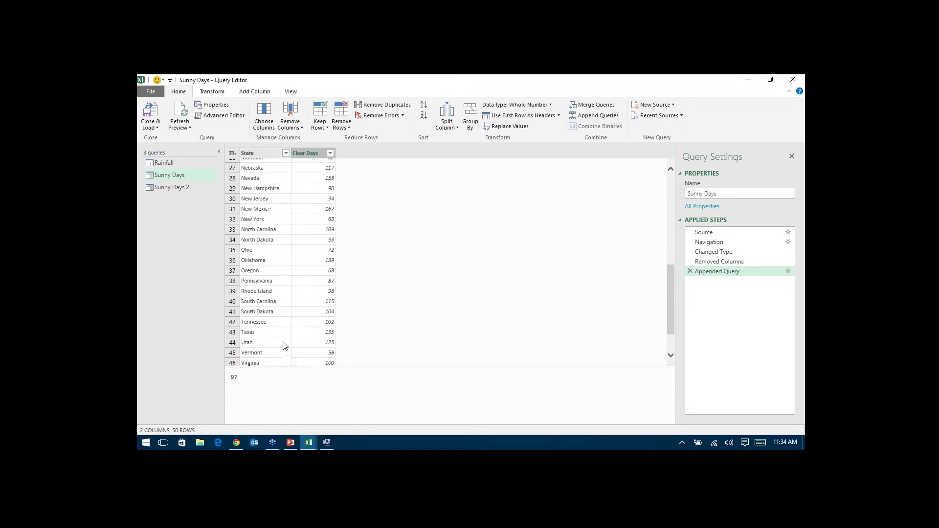
# Rename the Clear Days column of the Sunny Days query as Sunny Days and look over its rows.
pyautogui.click(309, 154)
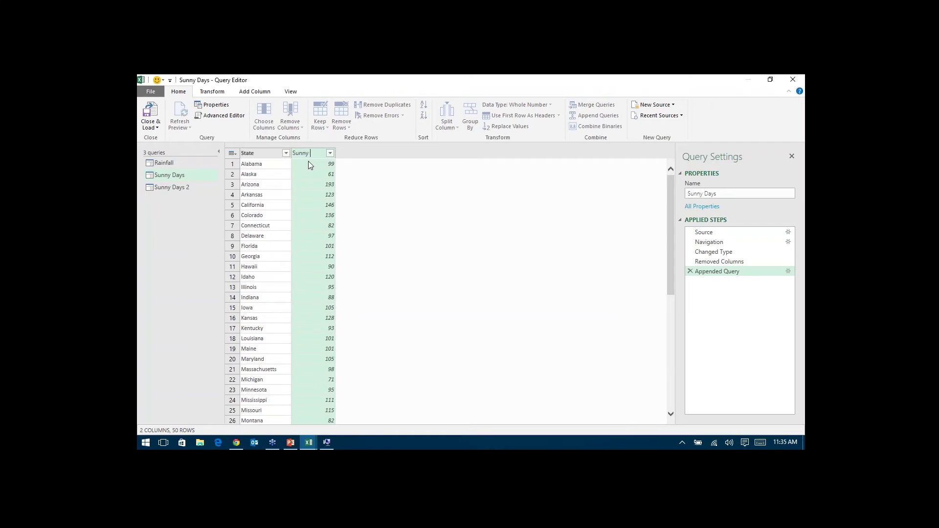
pyautogui.write('Sunny Days')
pyautogui.press('Return')
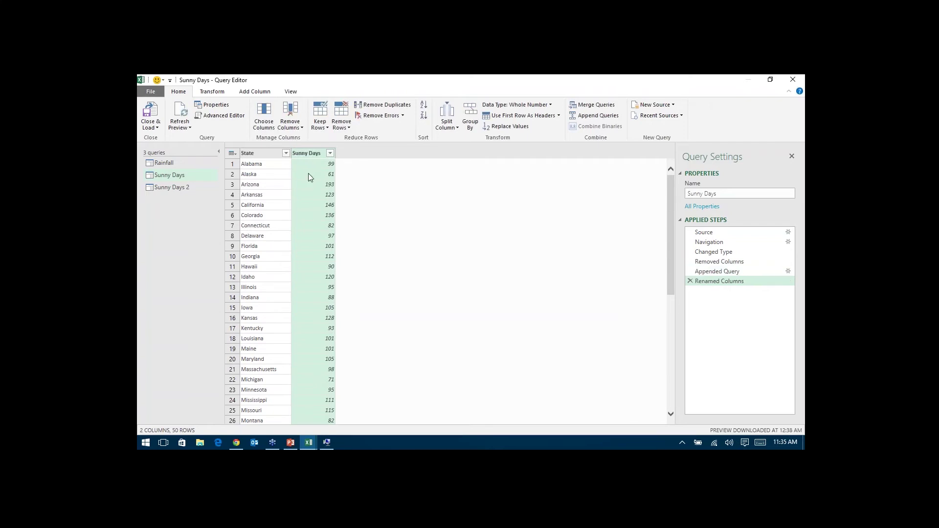
pyautogui.scroll(-6, 308, 216)
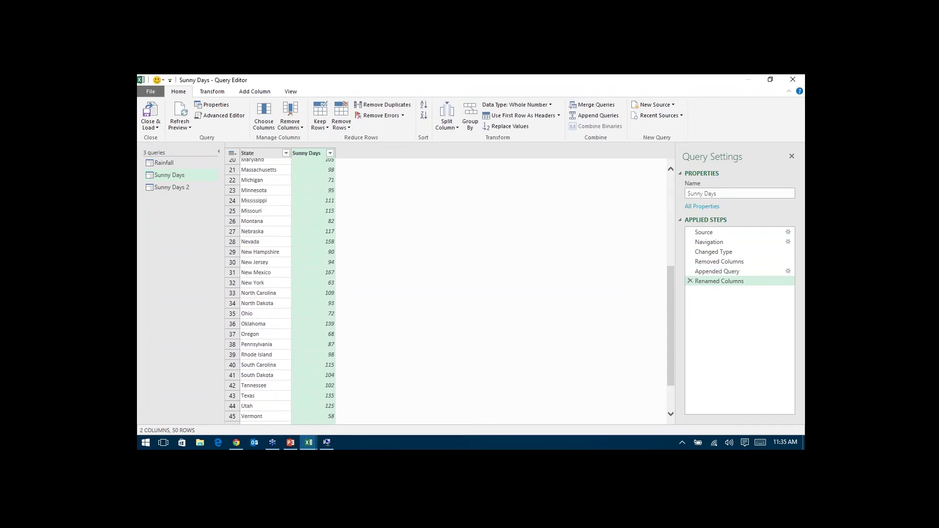
pyautogui.scroll(6, 280, 211)
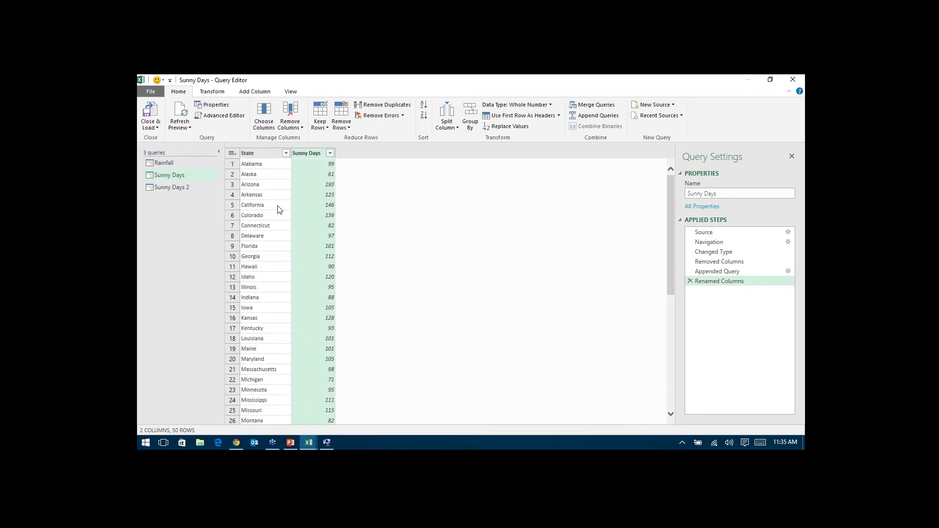
pyautogui.click(157, 130)
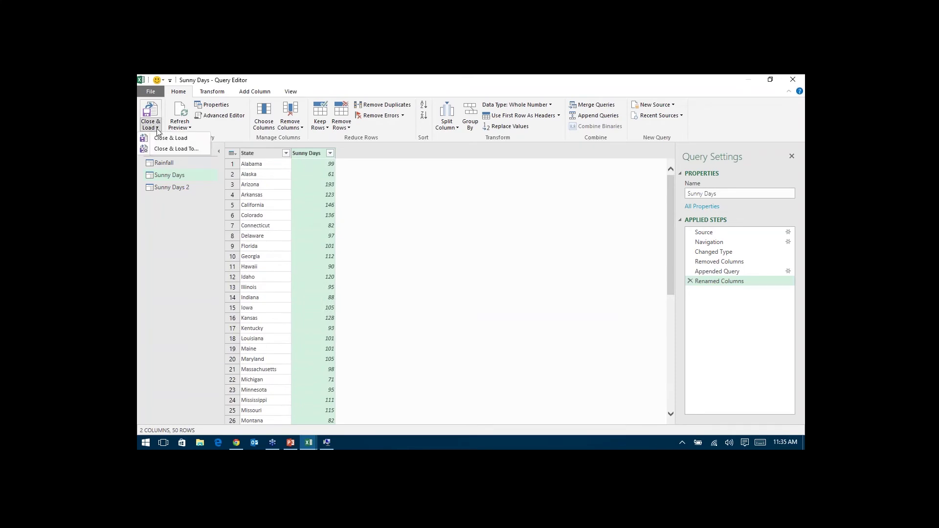
pyautogui.click(368, 216)
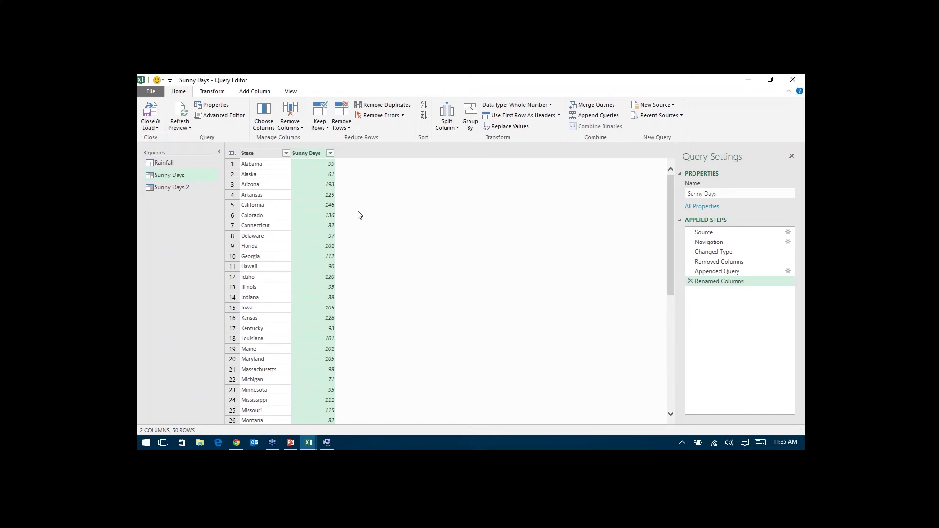
pyautogui.click(276, 165)
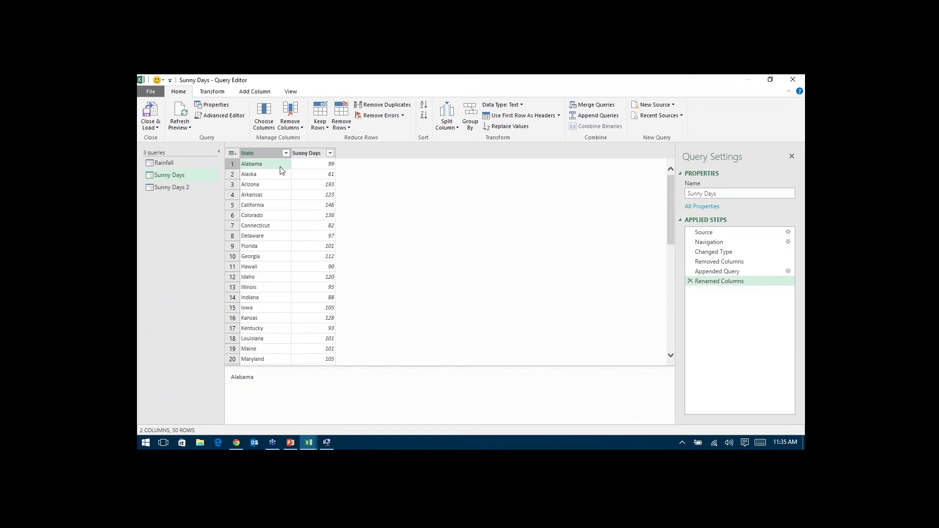
# Merge the Sunny Days query into the Rainfall query, matching both on their State columns without restricting to matching rows.
pyautogui.click(183, 164)
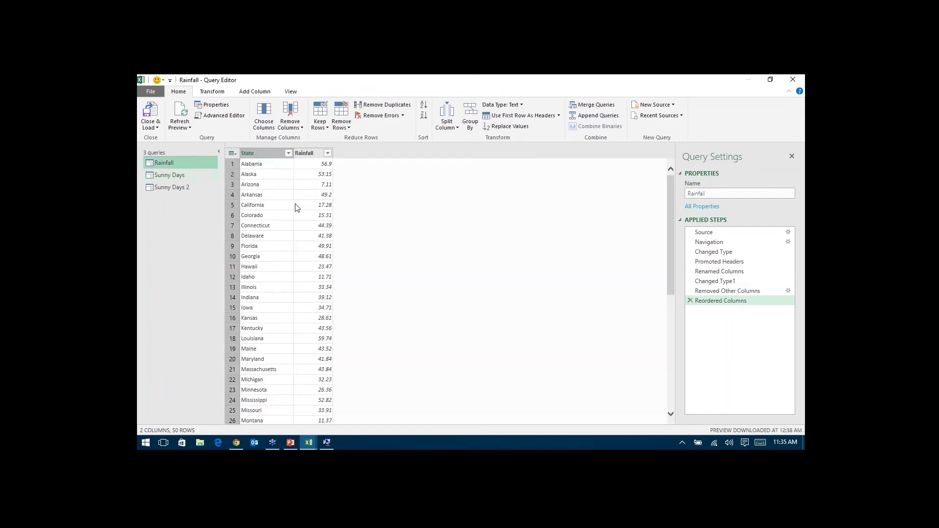
pyautogui.scroll(-7, 287, 261)
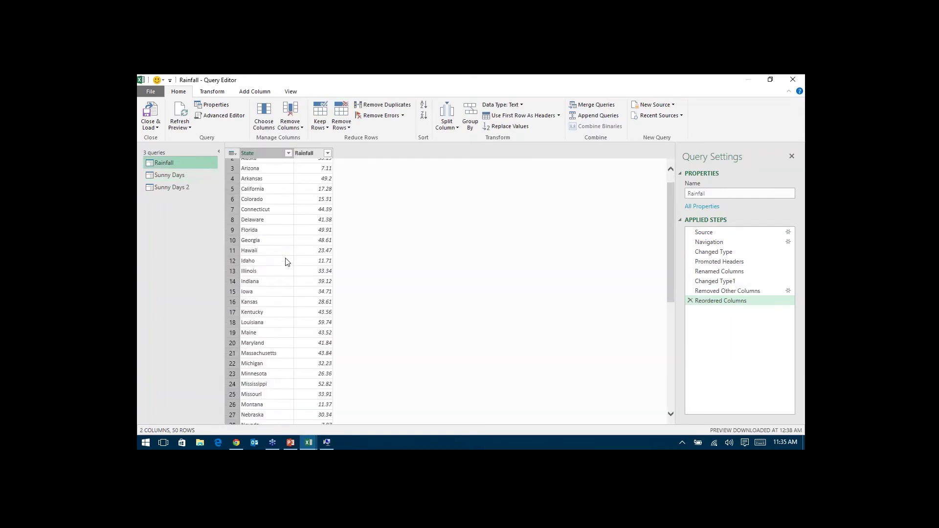
pyautogui.scroll(7, 279, 291)
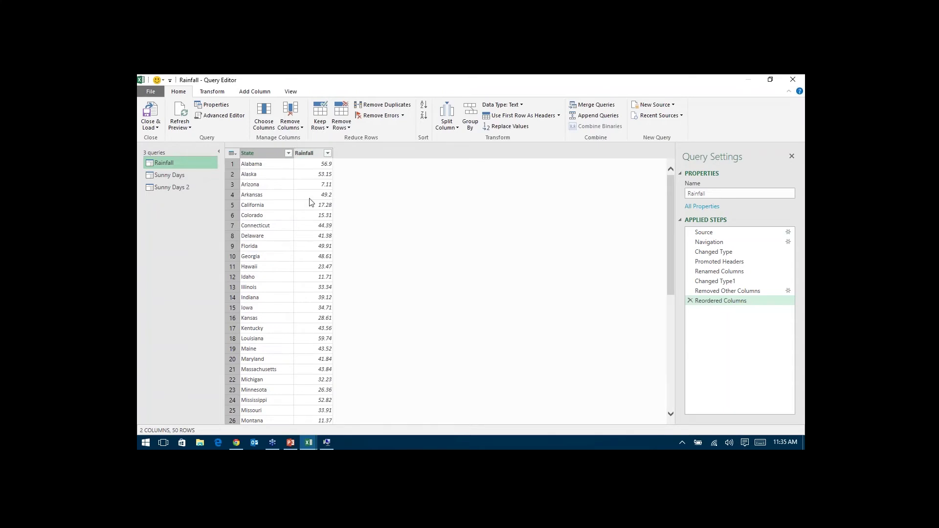
pyautogui.click(610, 109)
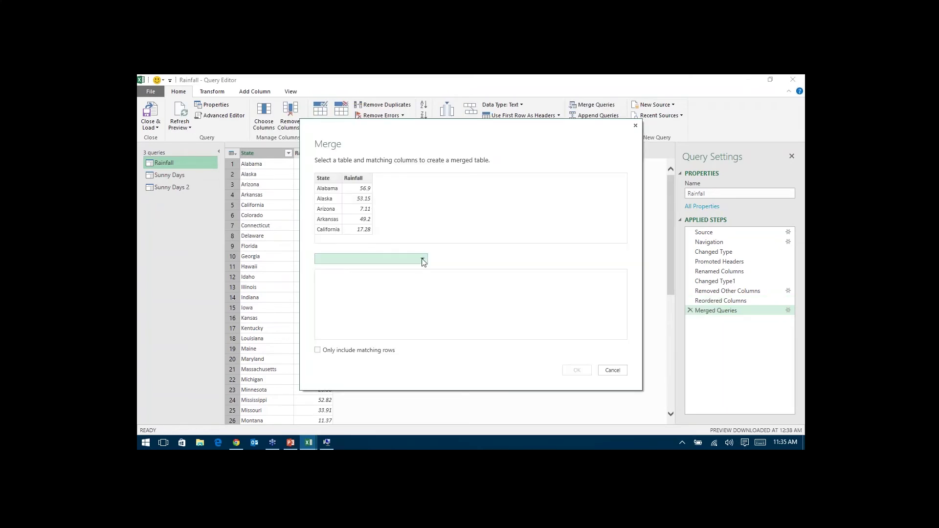
pyautogui.click(423, 260)
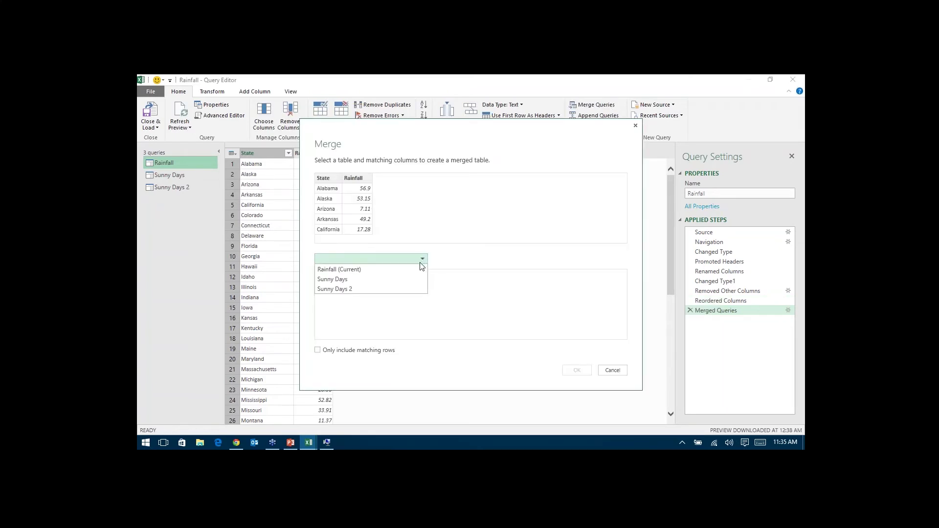
pyautogui.click(355, 279)
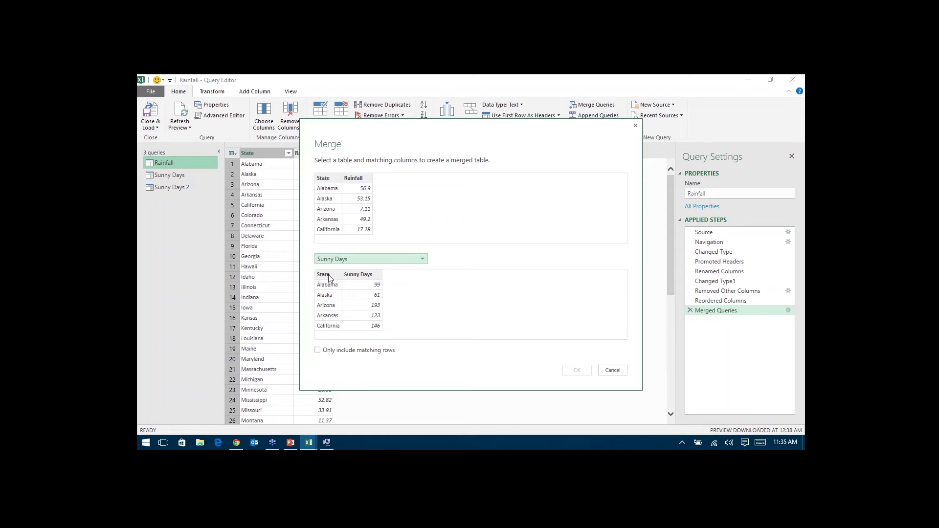
pyautogui.click(329, 277)
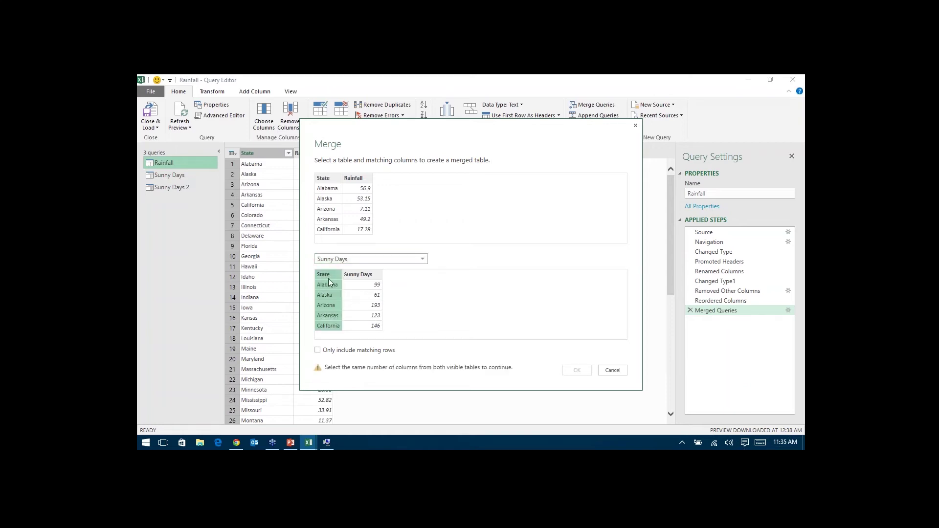
pyautogui.click(326, 179)
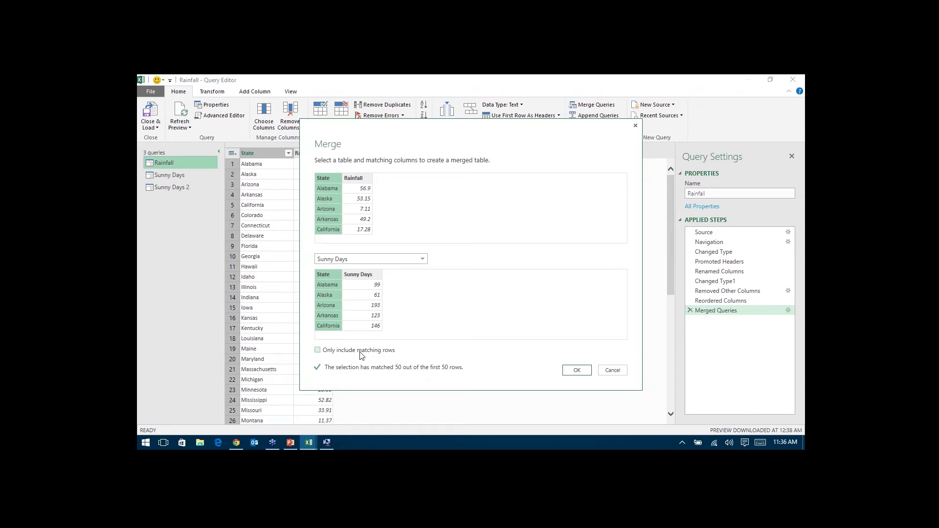
pyautogui.click(582, 373)
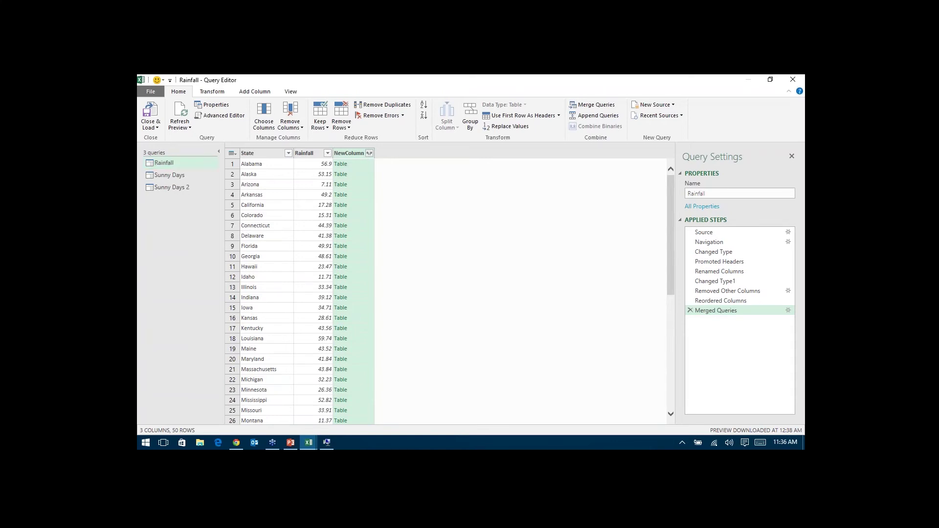
# Expand only Sunny Days from the merged column without the original name prefix, and close and load the queries.
pyautogui.click(369, 153)
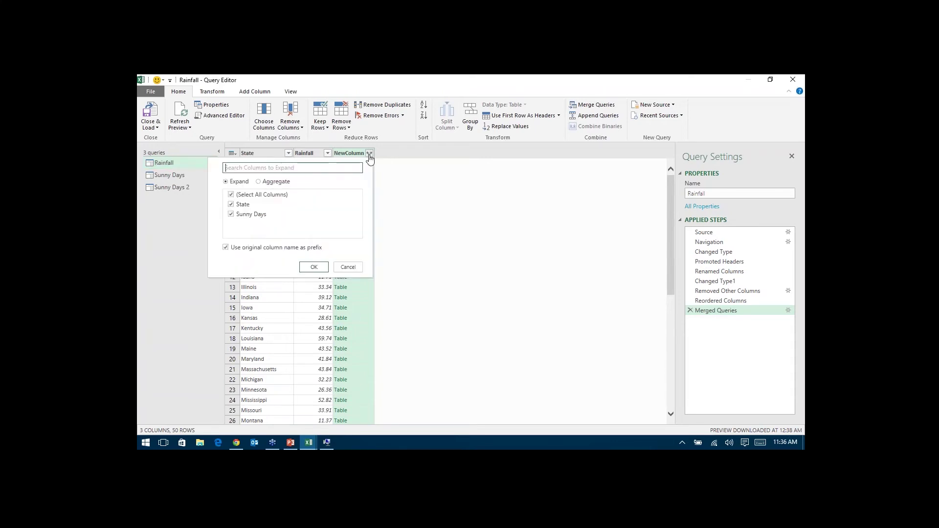
pyautogui.click(231, 195)
pyautogui.click(232, 214)
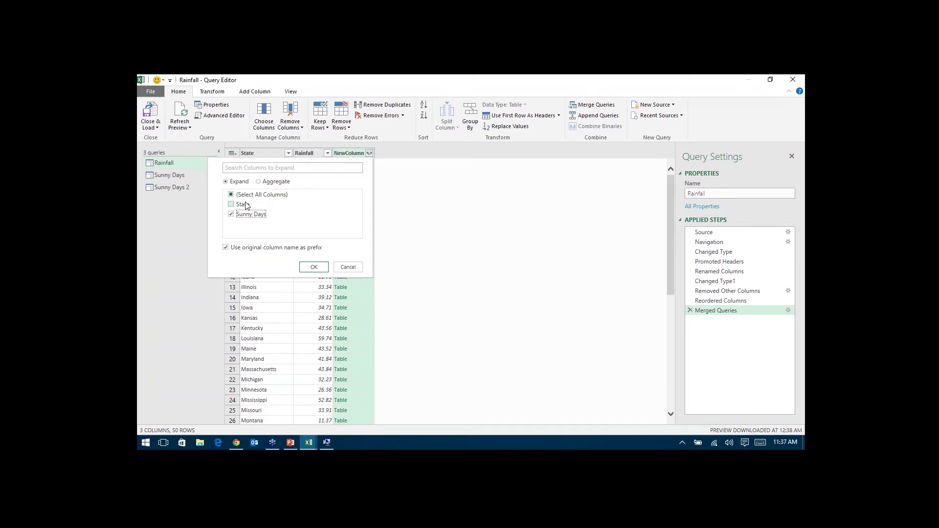
pyautogui.click(254, 250)
pyautogui.click(312, 266)
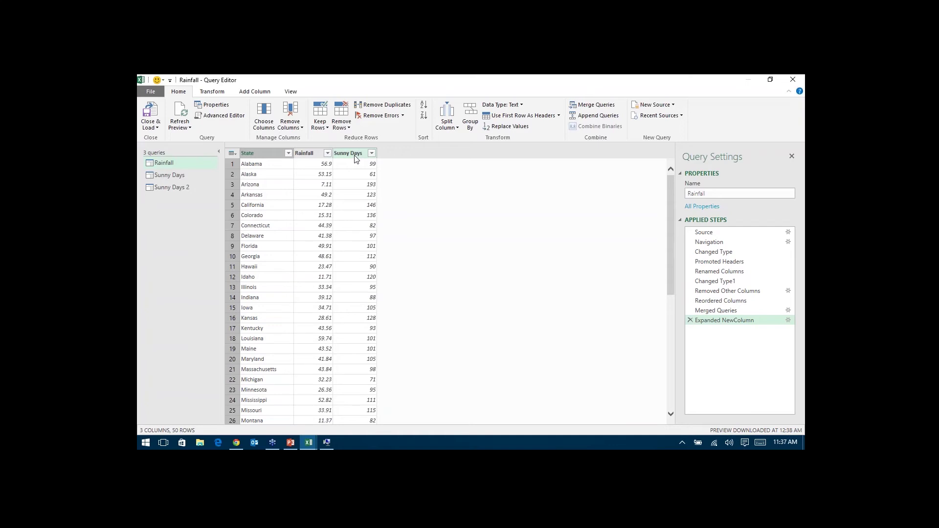
pyautogui.click(151, 116)
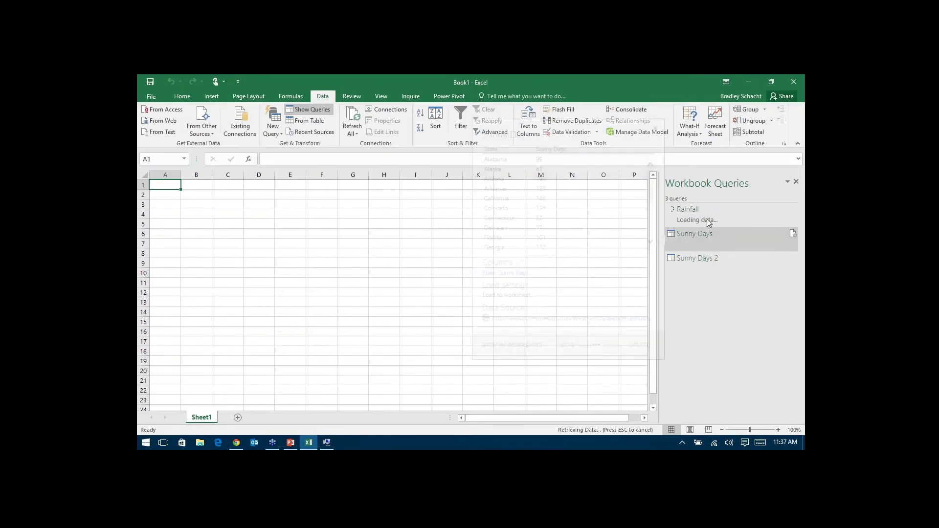
pyautogui.moveTo(708, 222)
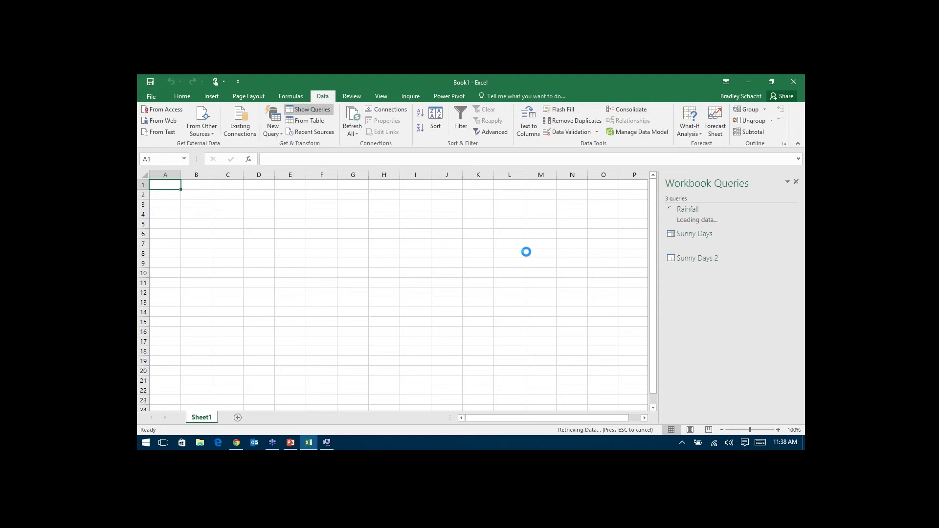
# Switch to Chrome and search Google for average land size by state.
pyautogui.click(237, 443)
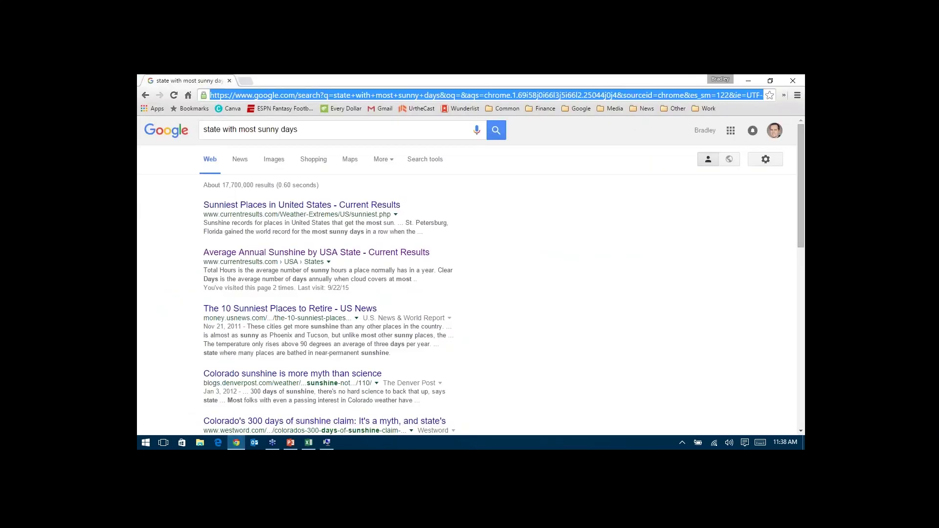
pyautogui.write('average ')
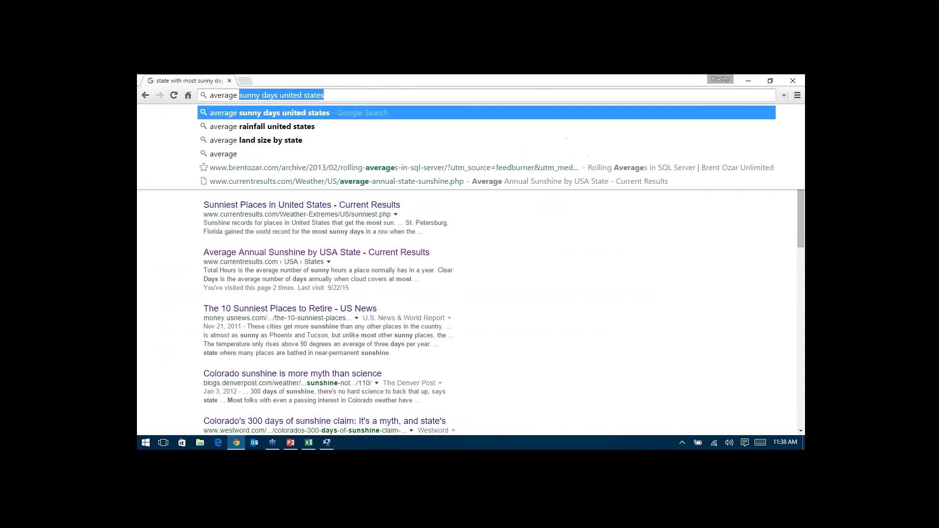
pyautogui.write('land')
pyautogui.press('Return')
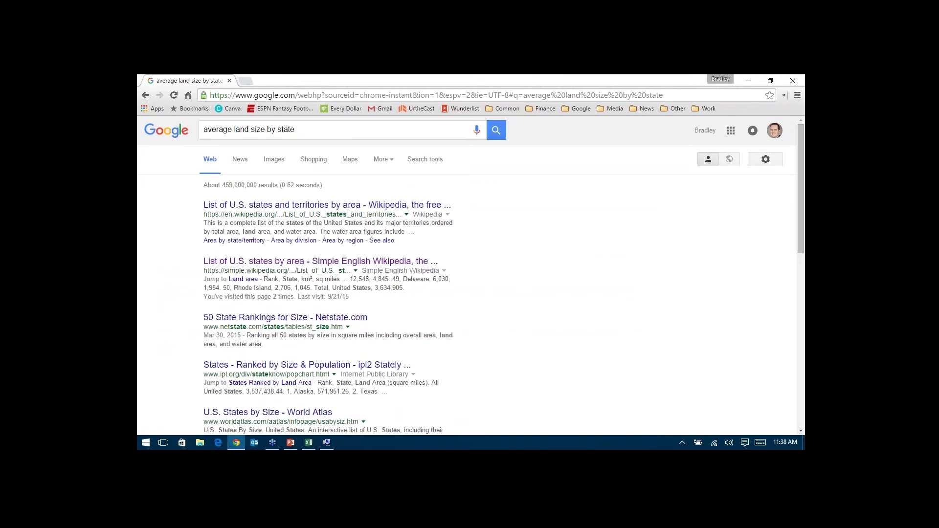
# Open the Simple English Wikipedia list of U.S. states by area, copy its URL and return to Excel.
pyautogui.click(320, 264)
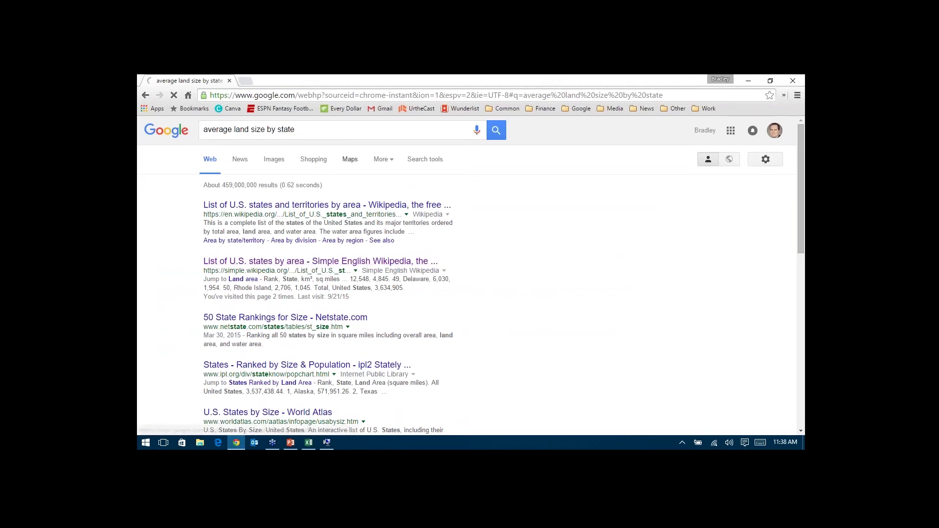
pyautogui.click(317, 94)
pyautogui.hotkey('ctrl', 'c')
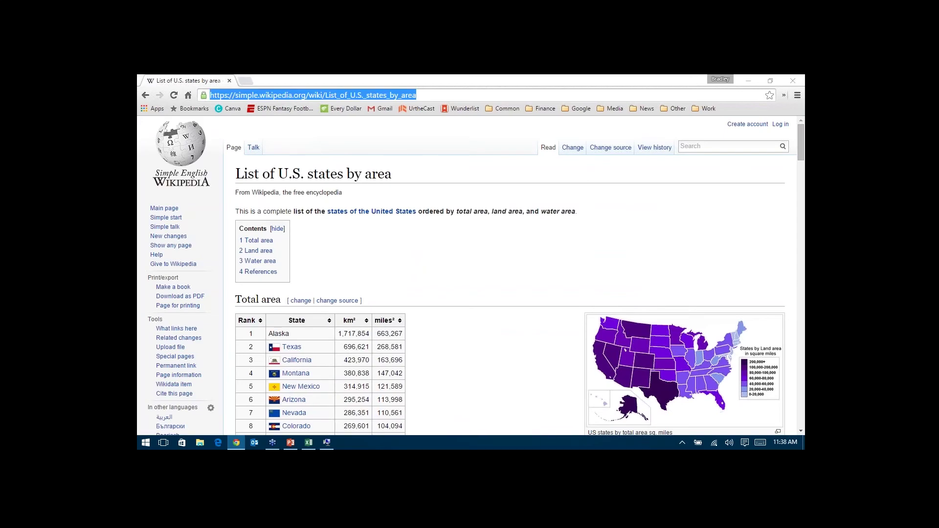
pyautogui.hotkey('alt', 'Tab')
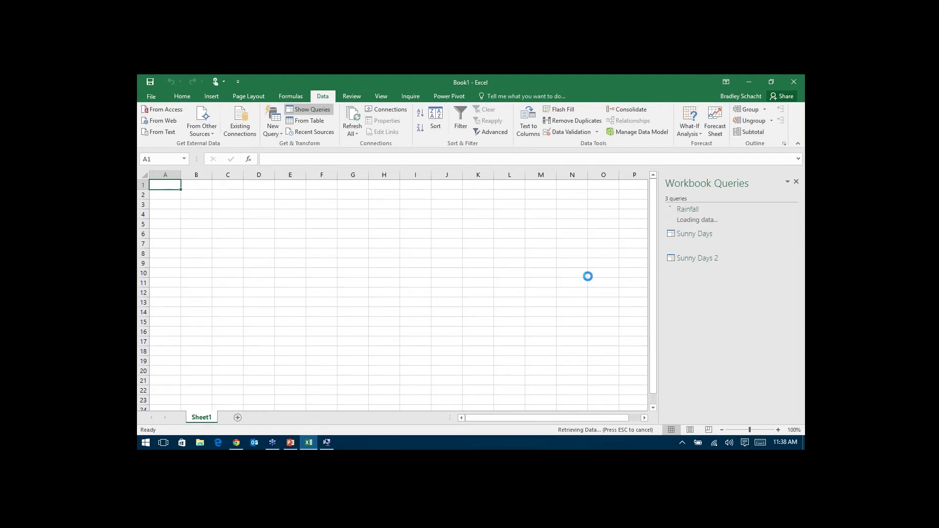
# Switch to Excel in the remote desktop session and look through Power Query's database source types.
pyautogui.click(327, 443)
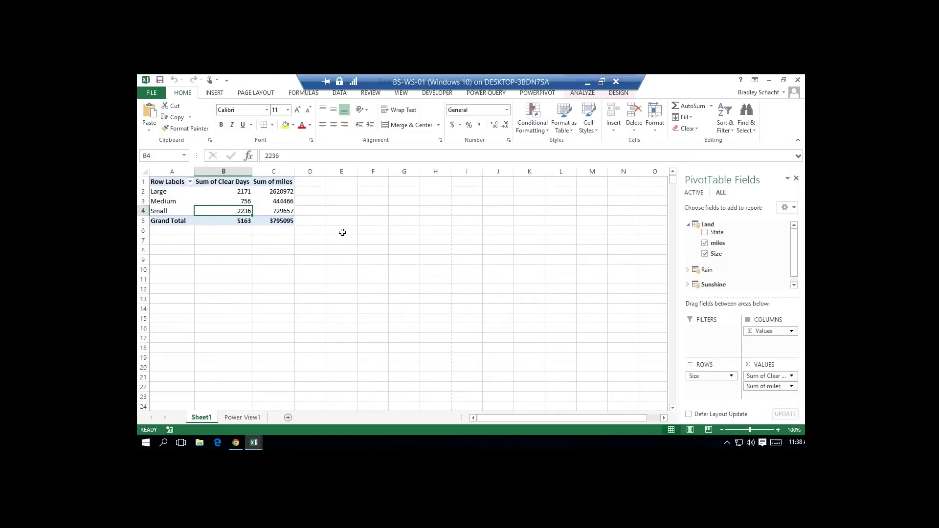
pyautogui.click(483, 94)
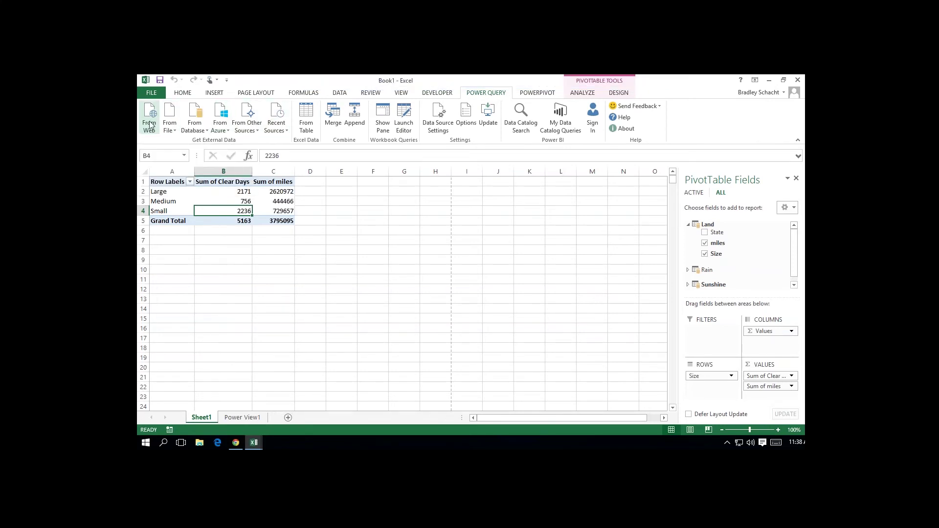
pyautogui.click(173, 128)
pyautogui.click(194, 120)
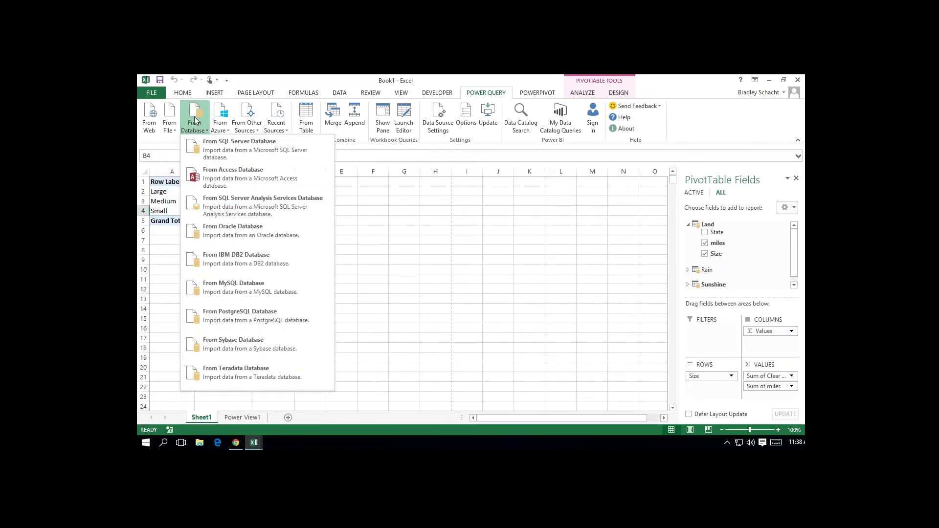
pyautogui.click(408, 221)
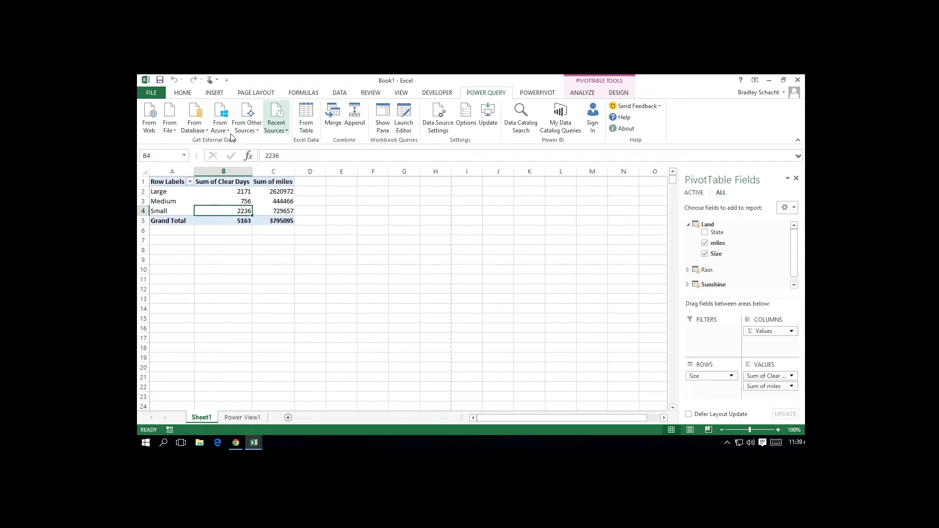
# Dismiss the web import prompt, start a blank query in the remote Excel and return to the local workbook.
pyautogui.click(150, 118)
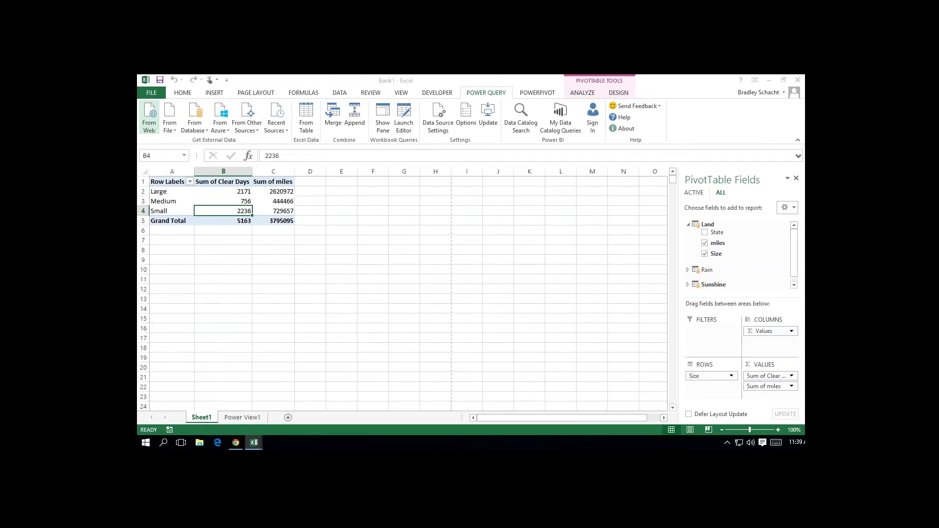
pyautogui.click(610, 295)
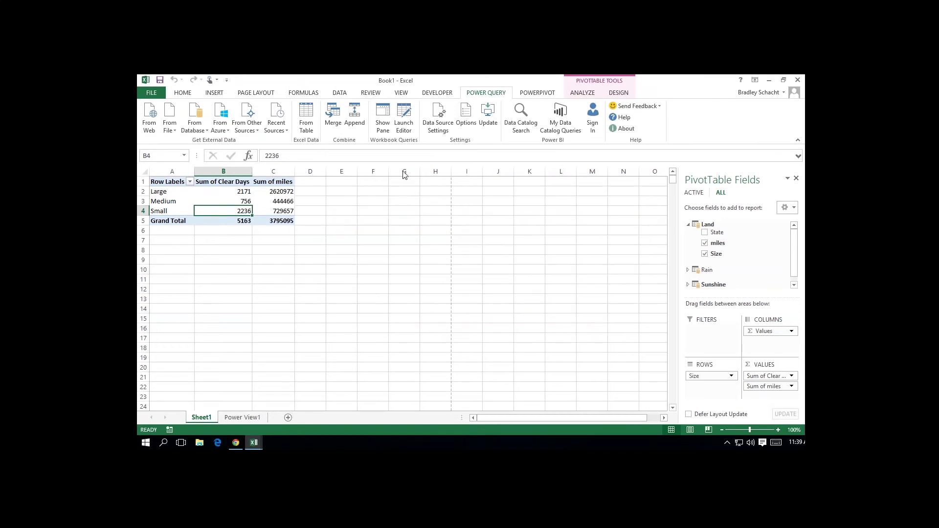
pyautogui.click(257, 126)
pyautogui.click(274, 424)
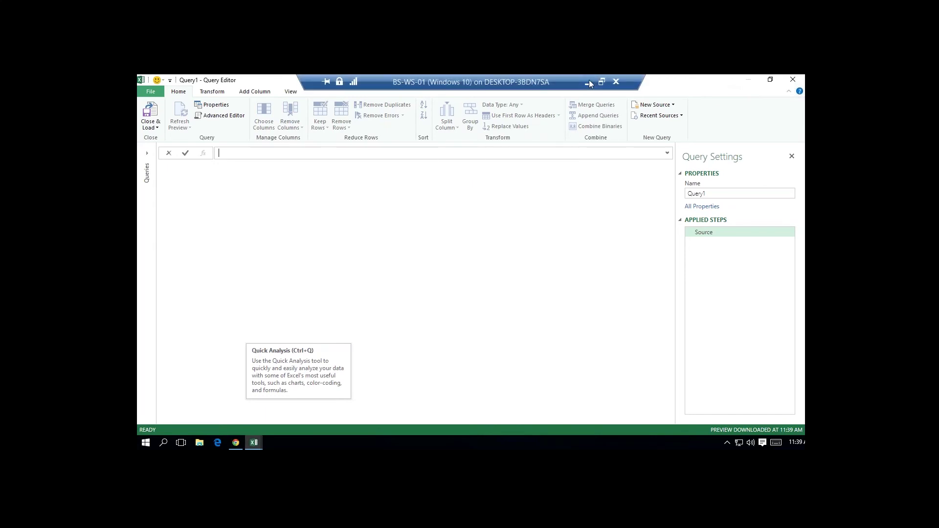
pyautogui.click(589, 82)
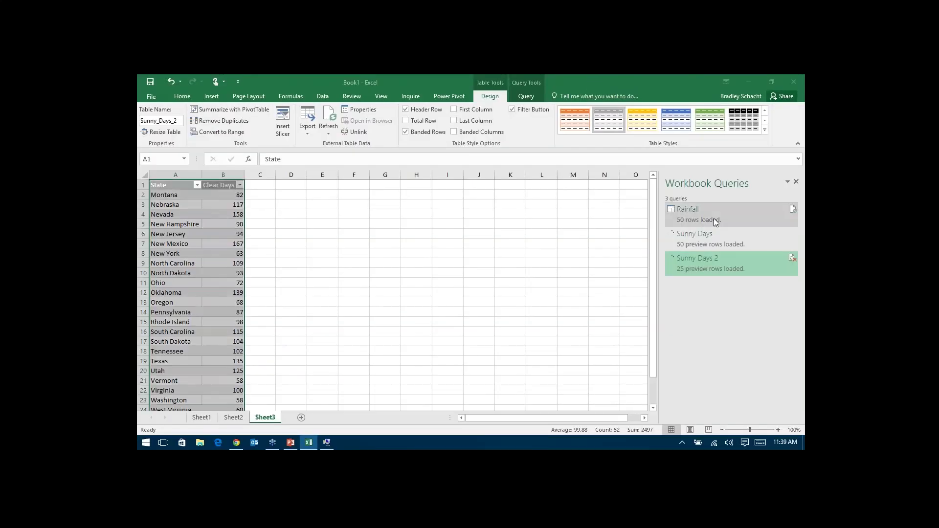
# Import the Total area table from the copied Wikipedia URL as a new web query and open it for editing.
pyautogui.moveTo(701, 218)
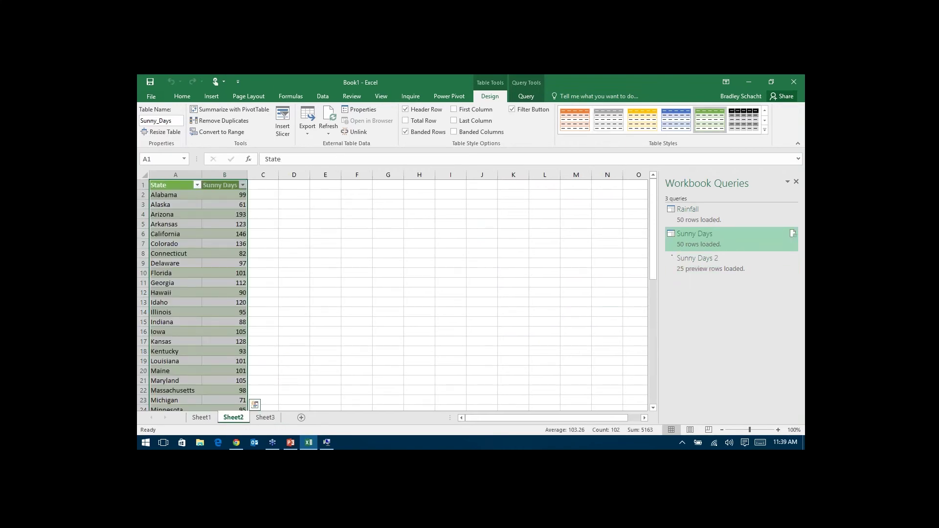
pyautogui.click(322, 100)
pyautogui.click(273, 127)
pyautogui.moveTo(317, 214)
pyautogui.click(386, 215)
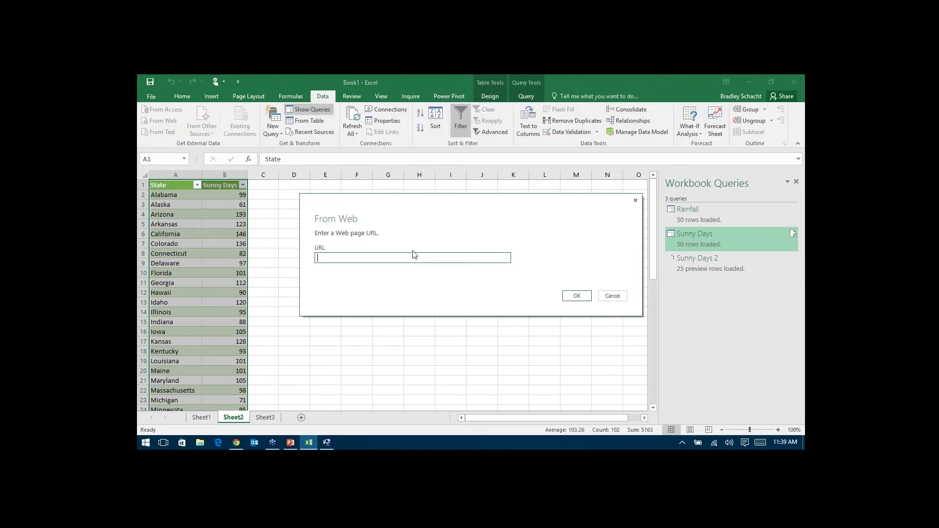
pyautogui.hotkey('ctrl', 'v')
pyautogui.click(577, 295)
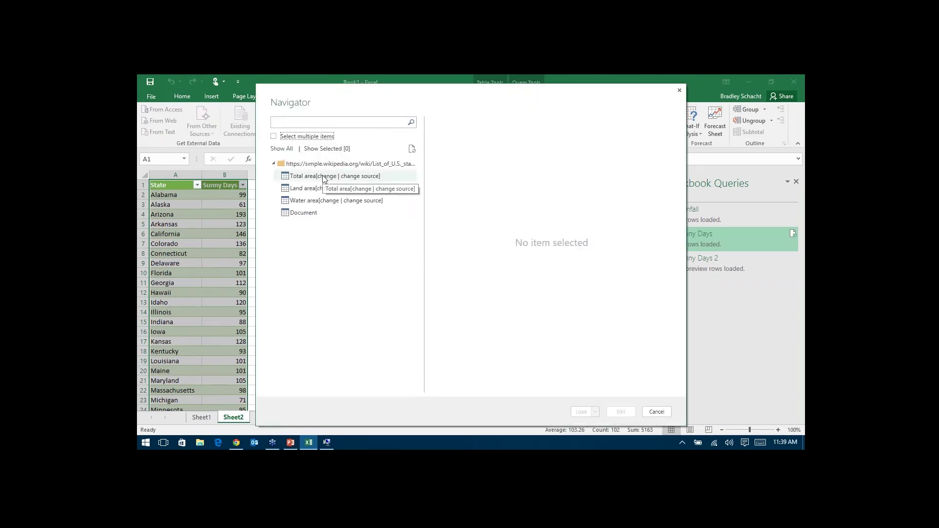
pyautogui.click(323, 177)
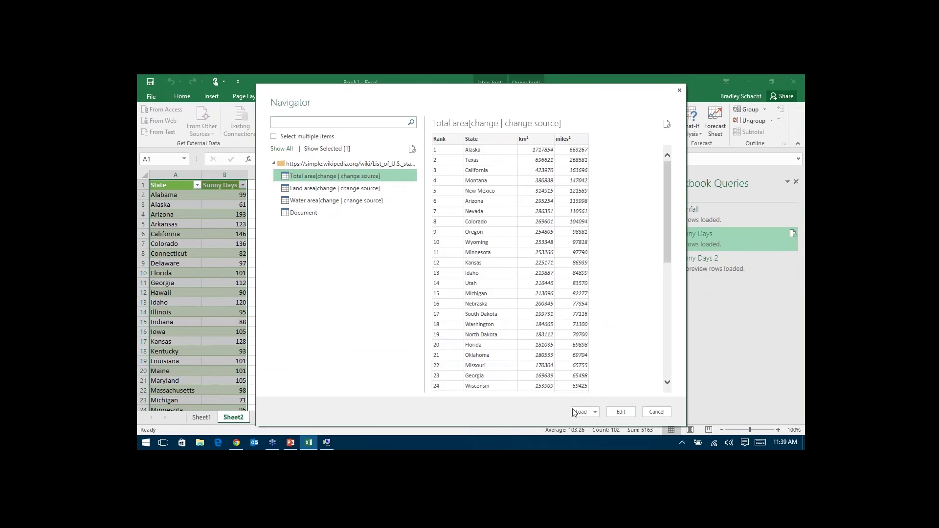
pyautogui.click(625, 413)
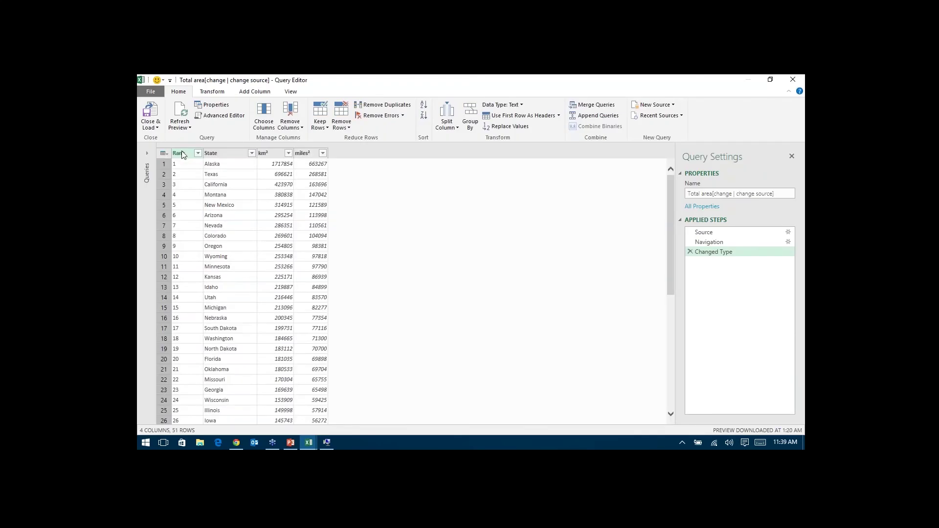
# Remove the Rank and km² columns from the Total area query and select the miles² column.
pyautogui.rightClick(278, 156)
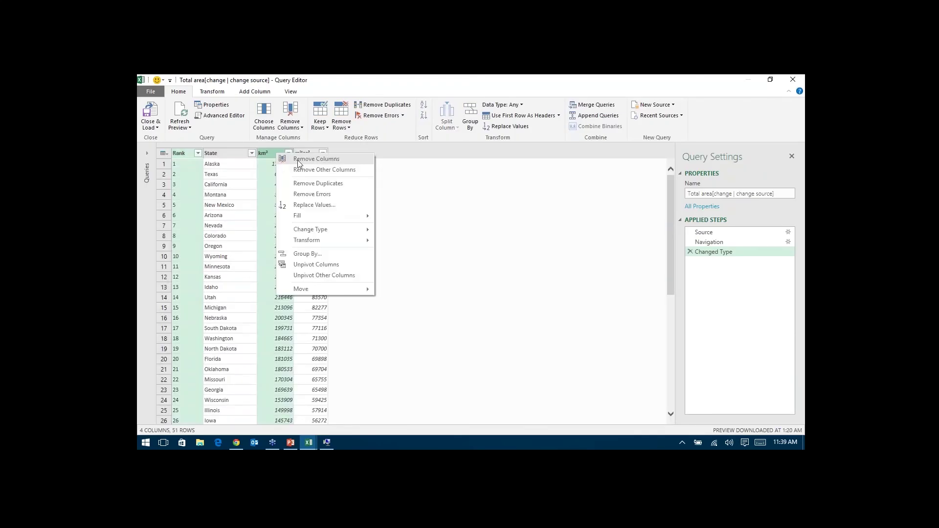
pyautogui.click(298, 162)
pyautogui.click(243, 153)
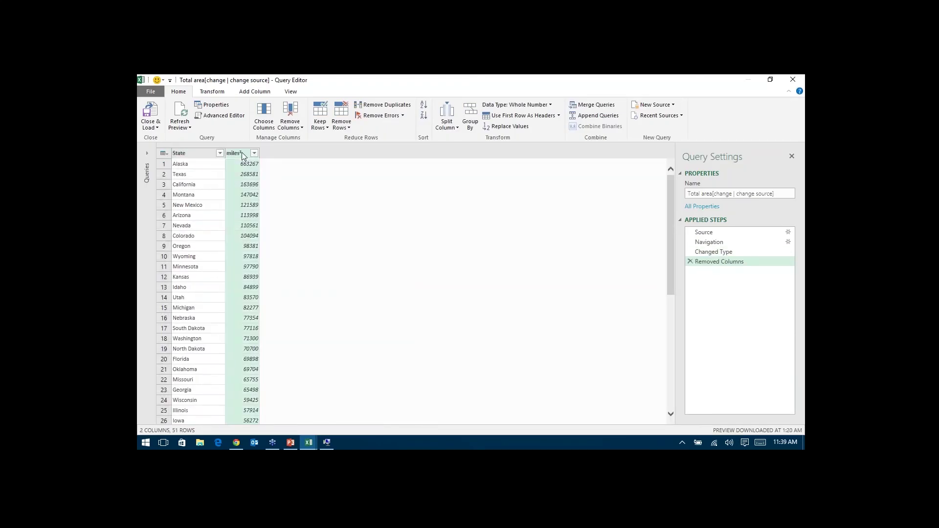
# Rename the miles² column of the Total area query to Miles.
pyautogui.doubleClick(240, 153)
pyautogui.write('Miles')
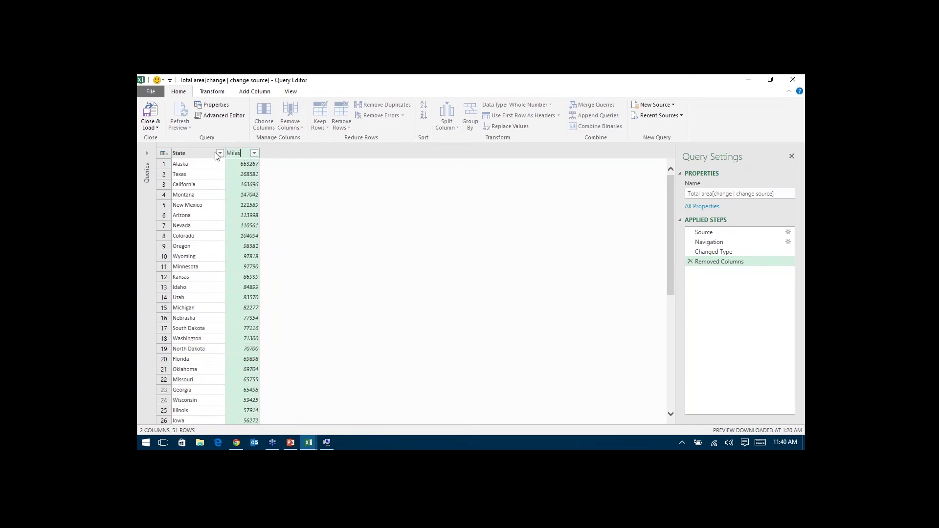
pyautogui.press('Return')
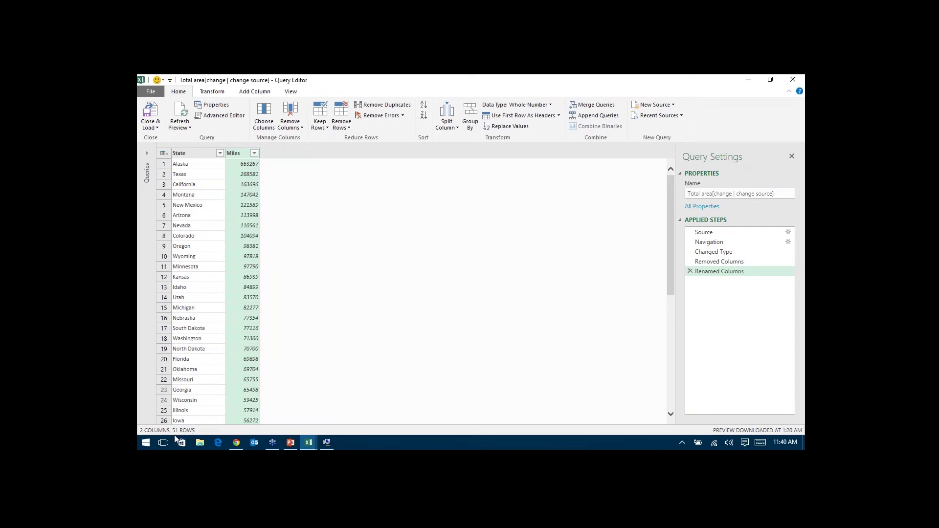
# Filter the State column to exclude the United States row.
pyautogui.scroll(-2, 213, 261)
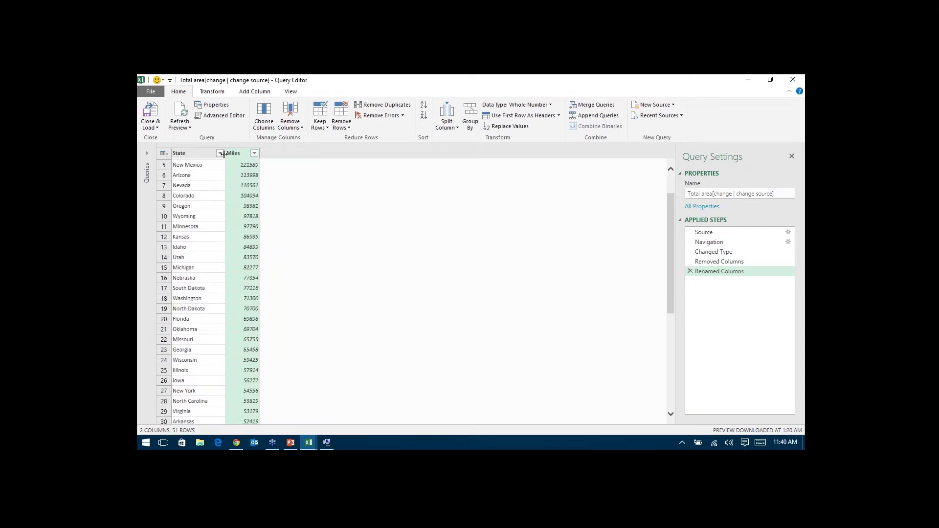
pyautogui.click(220, 153)
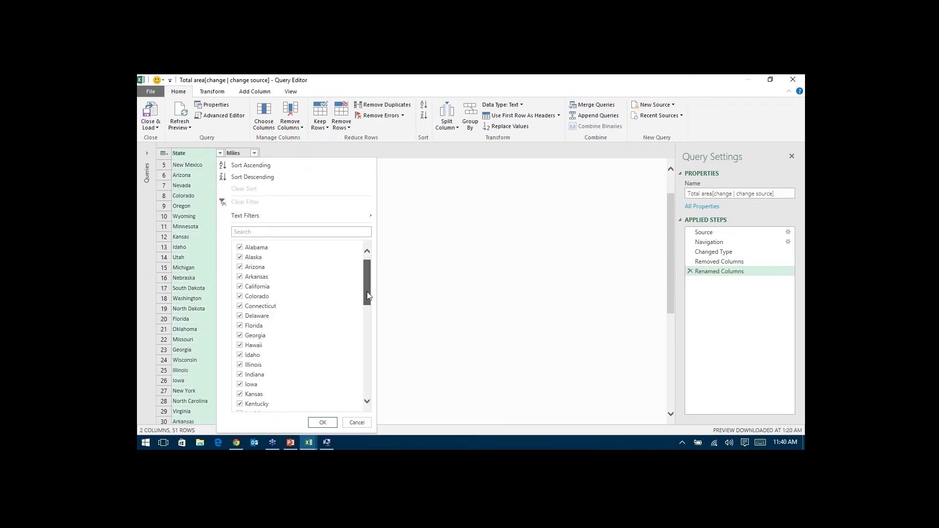
pyautogui.moveTo(367, 291); pyautogui.dragTo(362, 386)
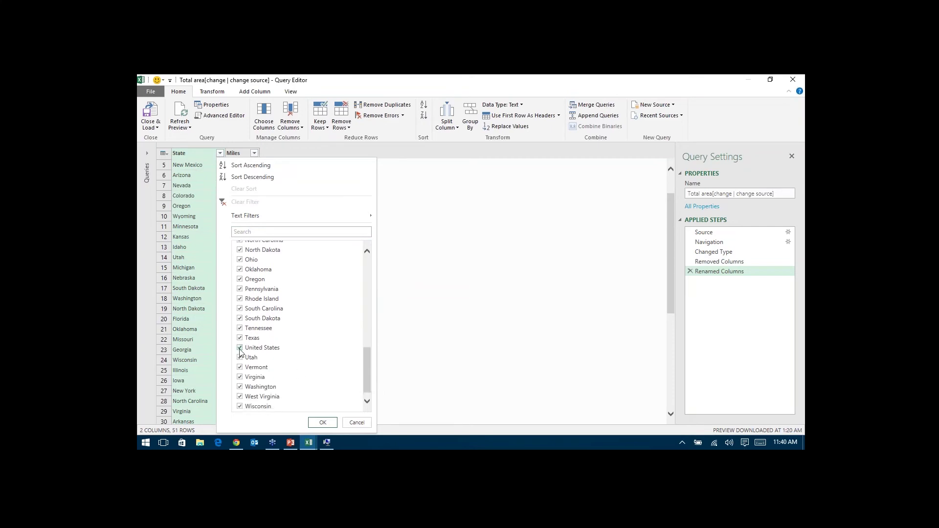
pyautogui.click(252, 348)
pyautogui.click(322, 423)
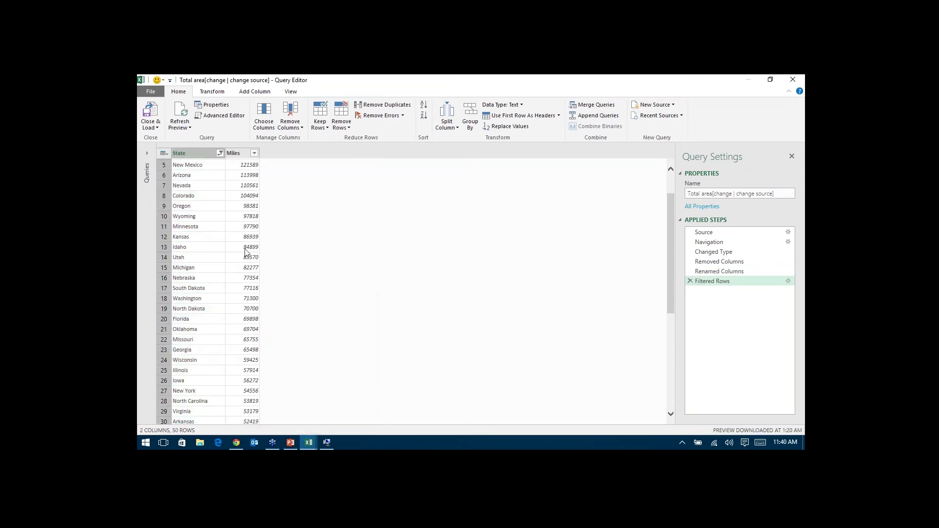
# Rename the Total area query to Land Area in its query properties.
pyautogui.click(243, 176)
pyautogui.moveTo(791, 195); pyautogui.dragTo(659, 197)
pyautogui.press('BackSpace')
pyautogui.write('Land Area')
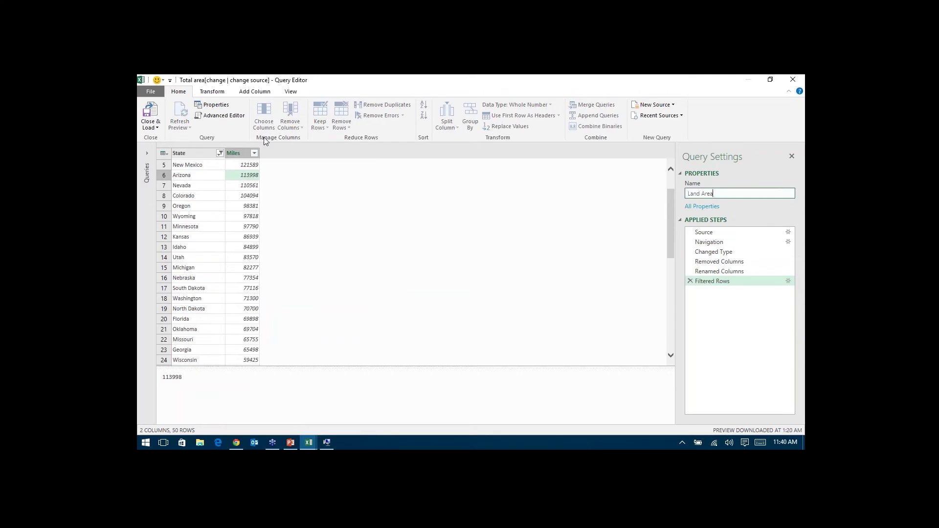
# Close the query editor and load Land Area as a connection only, with its data added to the Data Model.
pyautogui.click(148, 128)
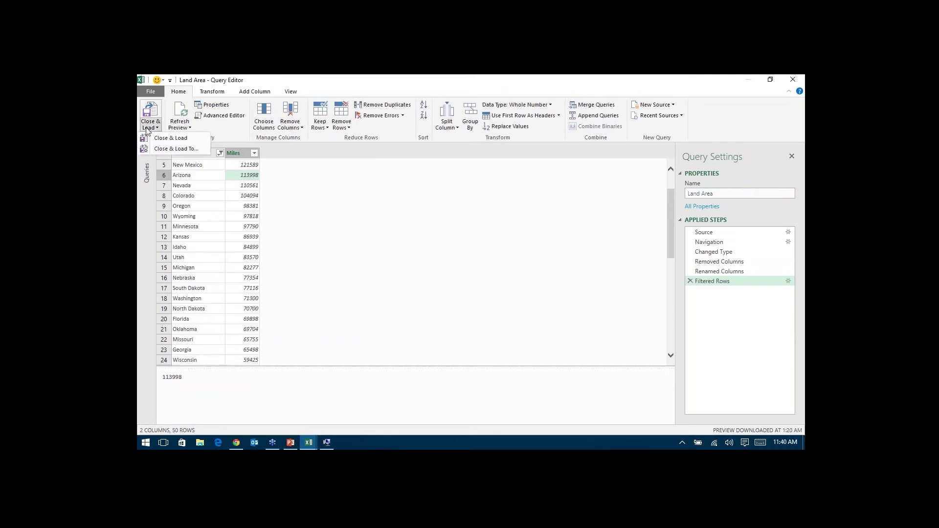
pyautogui.click(164, 149)
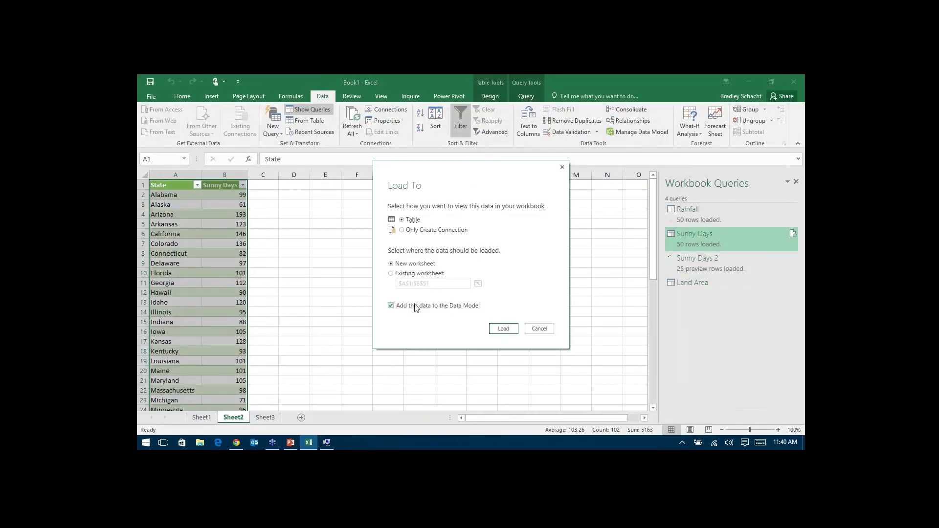
pyautogui.click(414, 231)
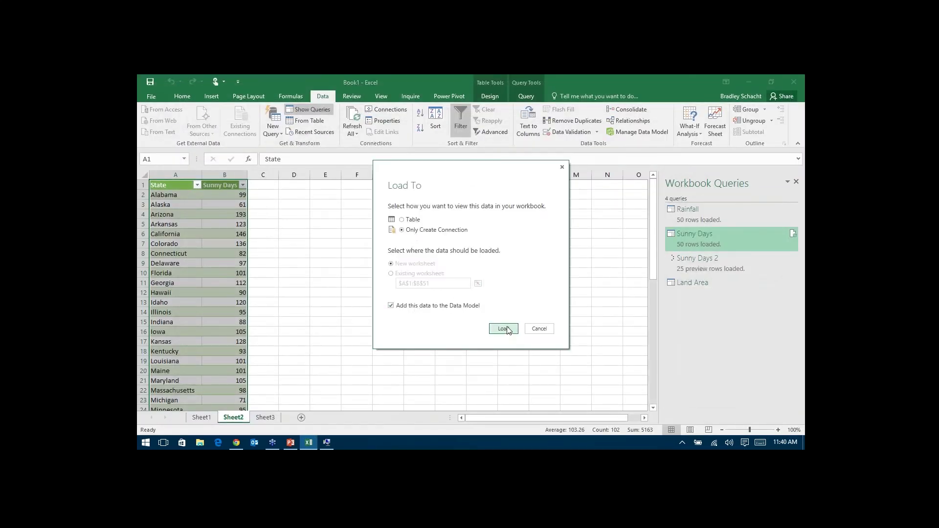
pyautogui.click(508, 329)
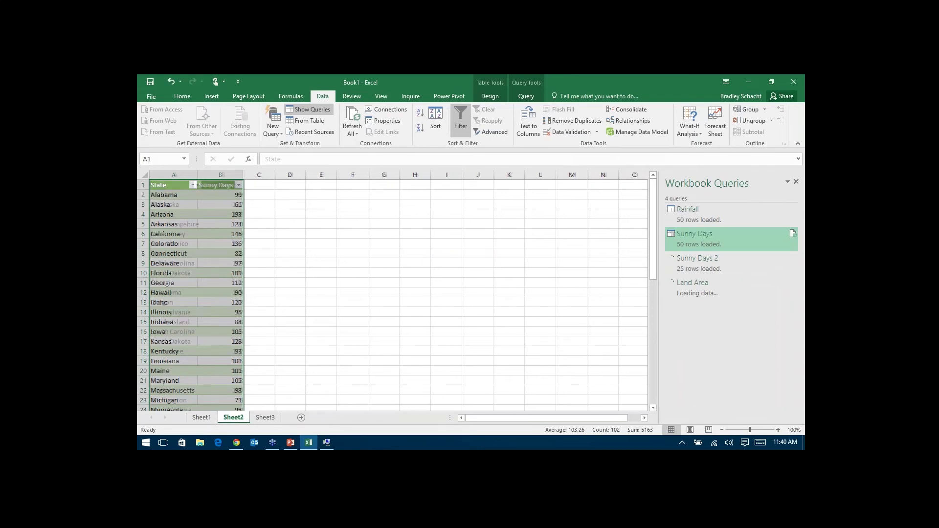
# Open the Power Pivot data model and compare the contents of the Rainfall and Land Area tables.
pyautogui.click(458, 99)
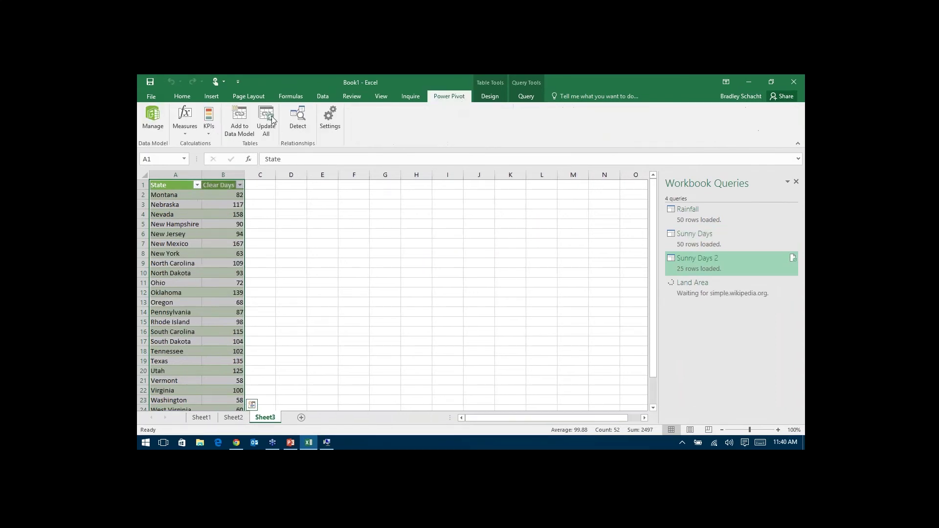
pyautogui.click(158, 123)
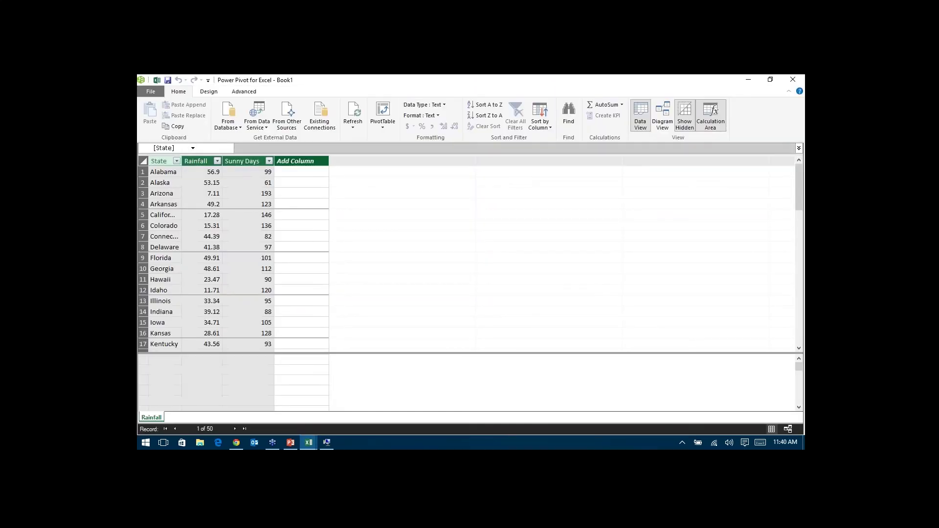
pyautogui.click(211, 290)
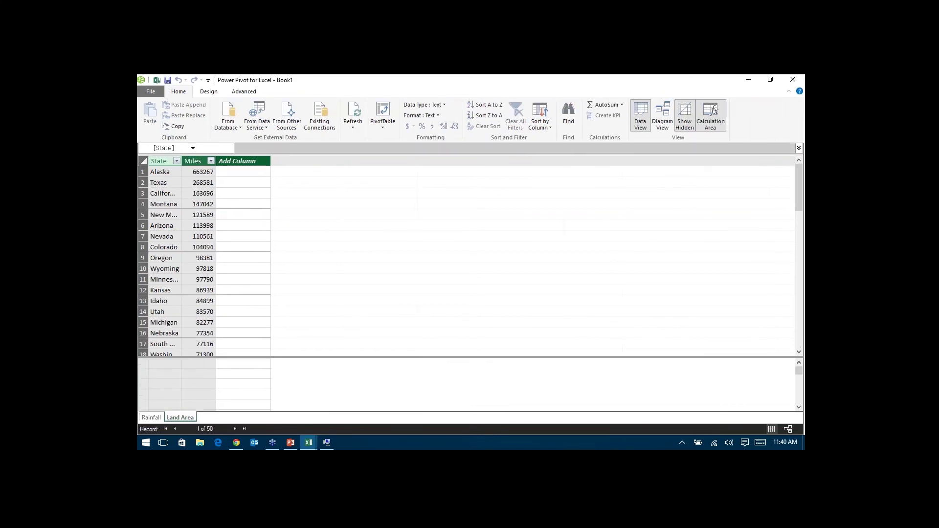
pyautogui.click(154, 418)
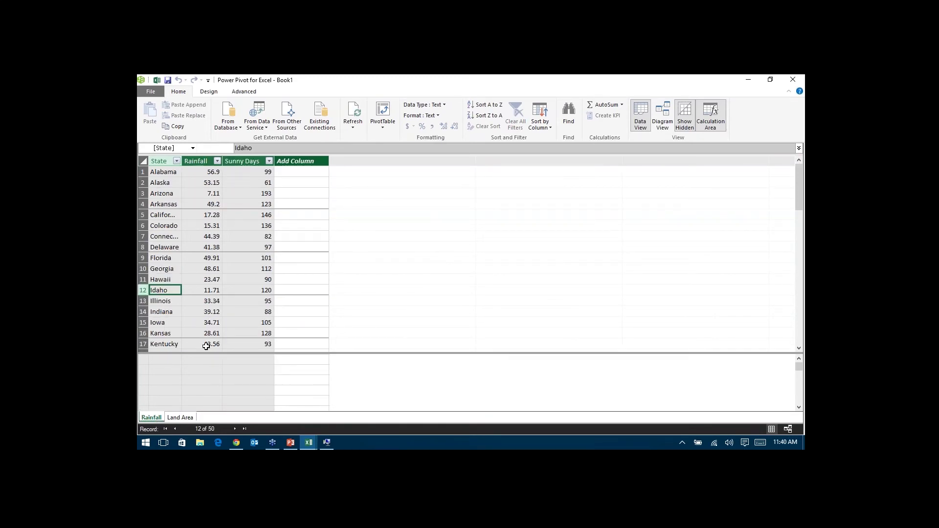
pyautogui.click(190, 417)
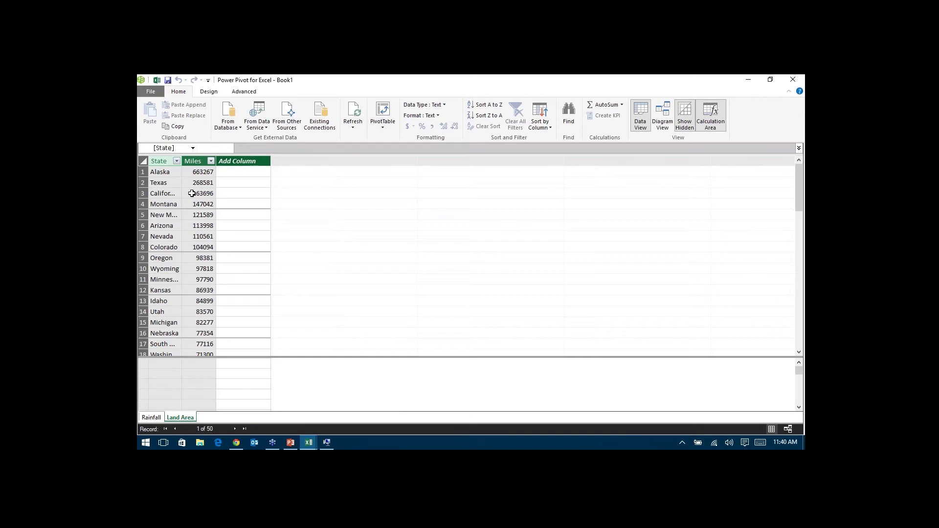
pyautogui.click(154, 418)
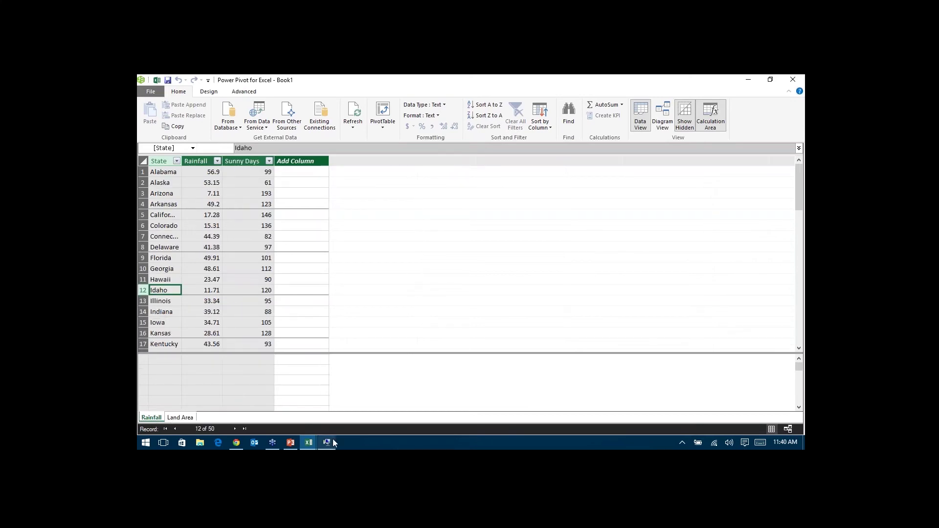
# Switch to PowerPoint, start the slide show from the current Demo slide and advance to Modeling Data with Power Pivot.
pyautogui.moveTo(332, 439)
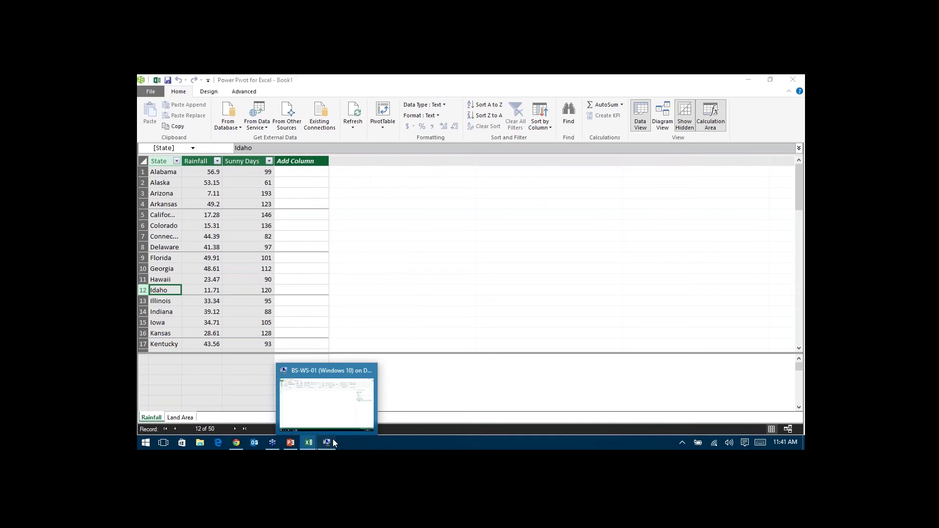
pyautogui.click(333, 440)
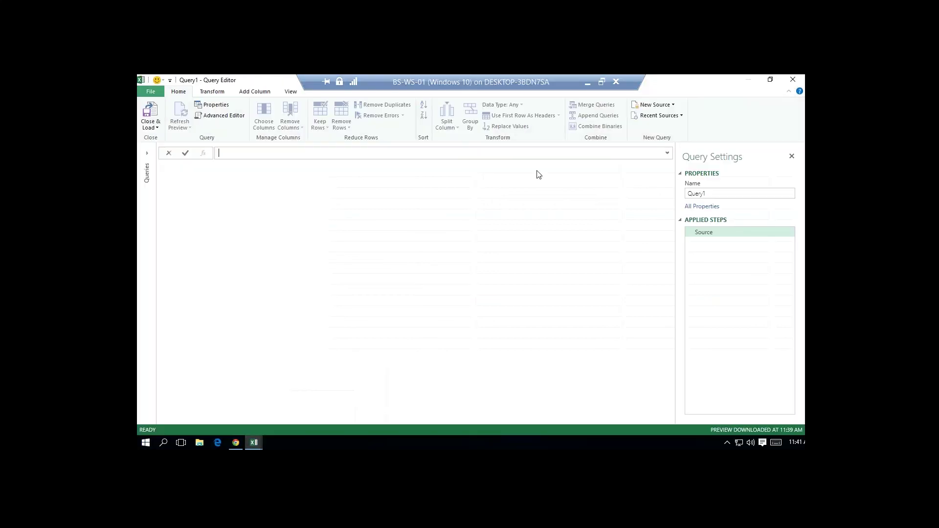
pyautogui.click(590, 82)
pyautogui.click(293, 446)
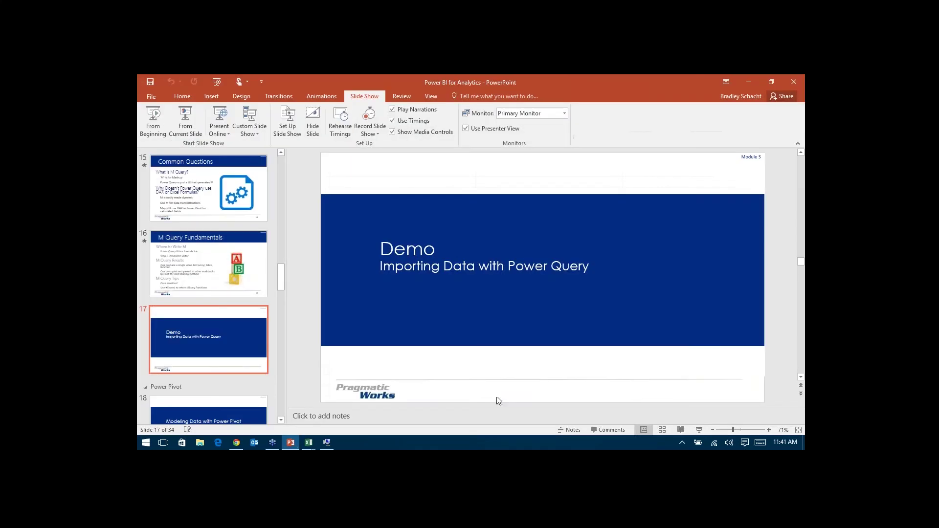
pyautogui.hotkey('shift', 'F5')
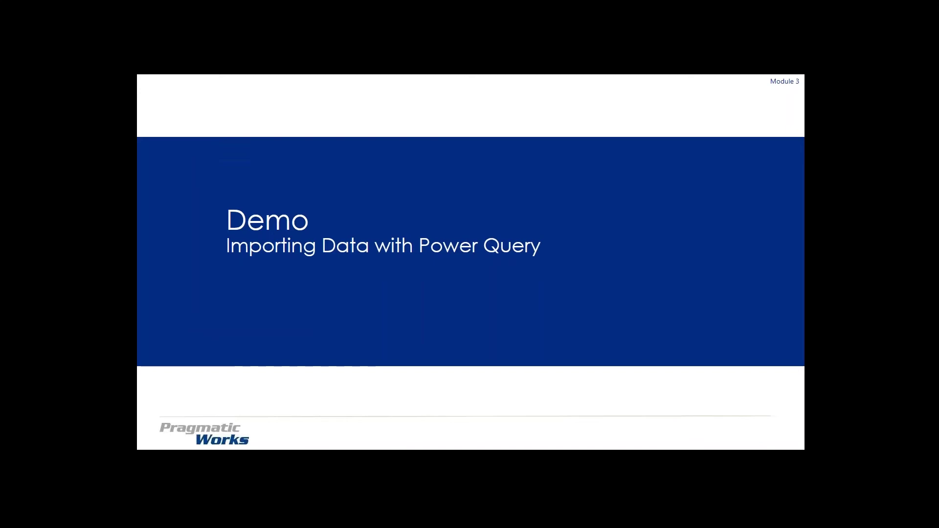
pyautogui.press('Right')
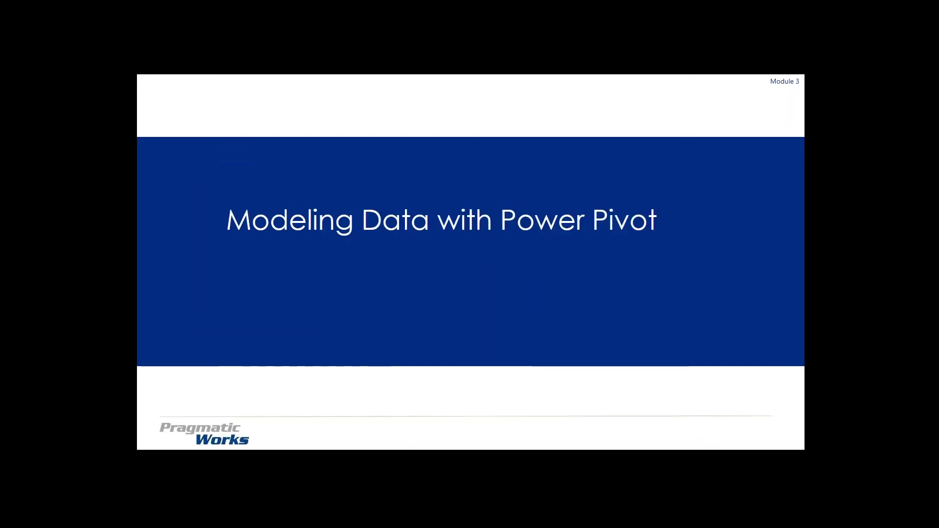
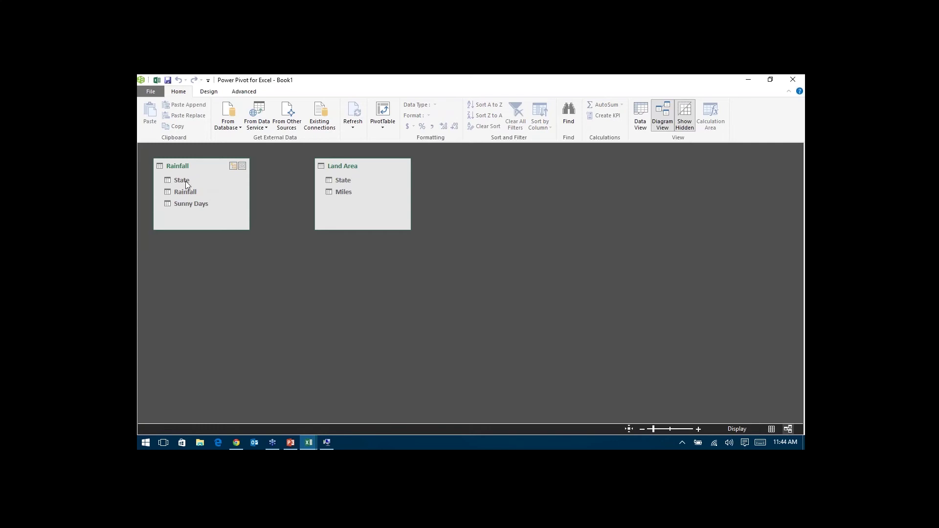
# Relate the Rainfall and Land Area tables on their State fields and insert a PivotTable on a new worksheet.
pyautogui.moveTo(186, 181); pyautogui.dragTo(342, 181)
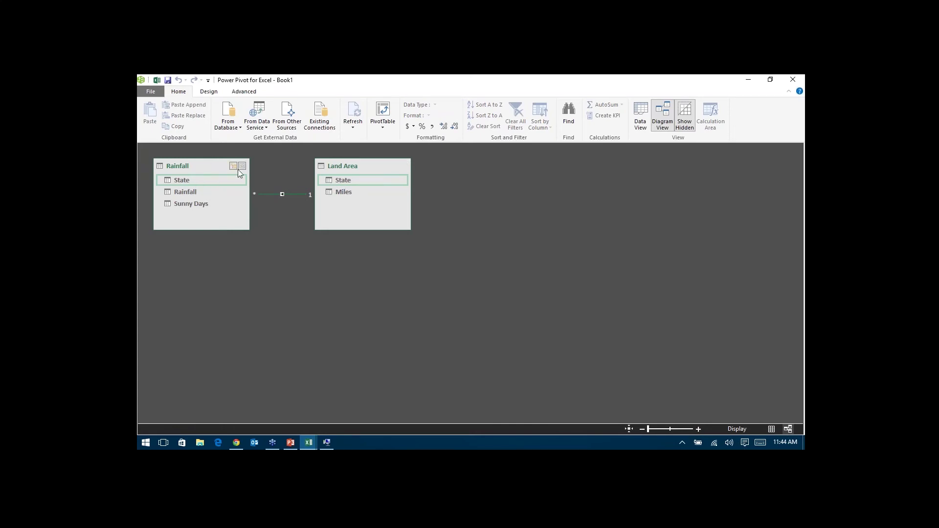
pyautogui.click(391, 113)
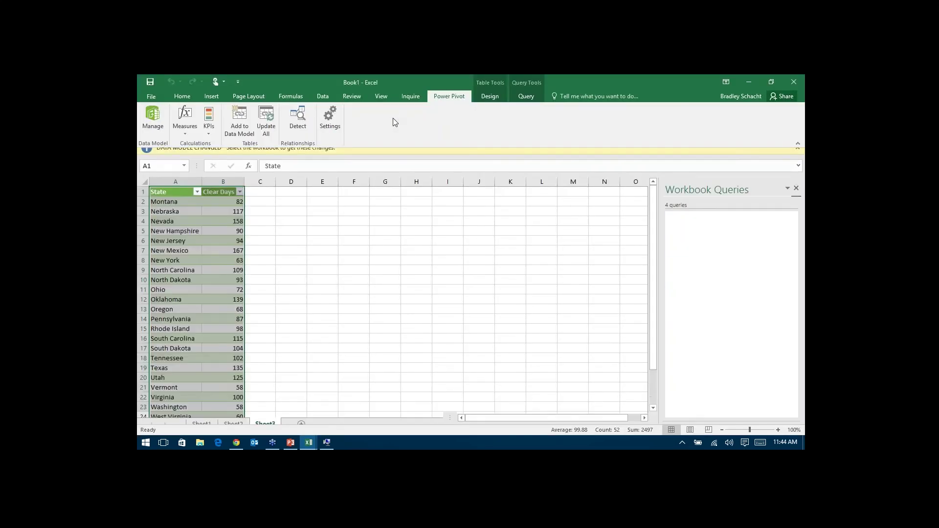
pyautogui.press('Return')
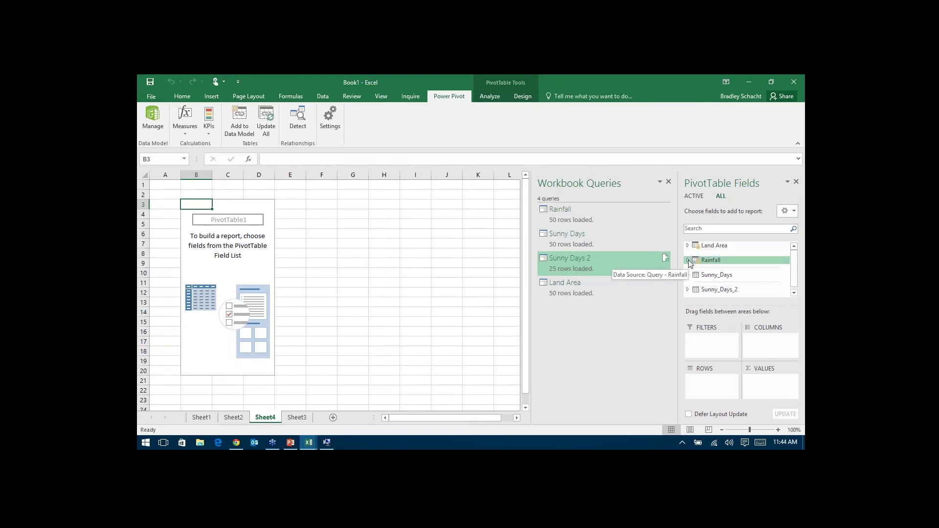
# Add Sunny Days from Rainfall to the PivotTable values and State from Land Area to its rows.
pyautogui.click(689, 261)
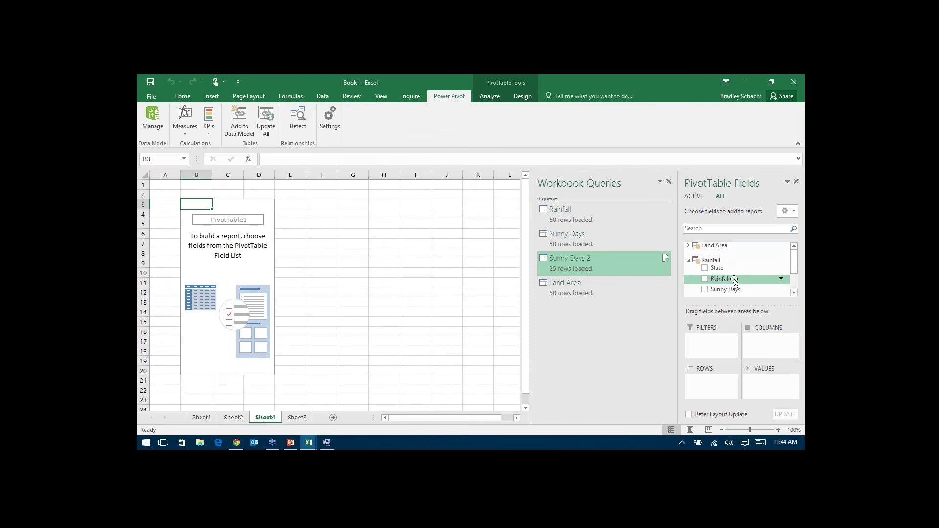
pyautogui.moveTo(735, 283); pyautogui.dragTo(771, 373)
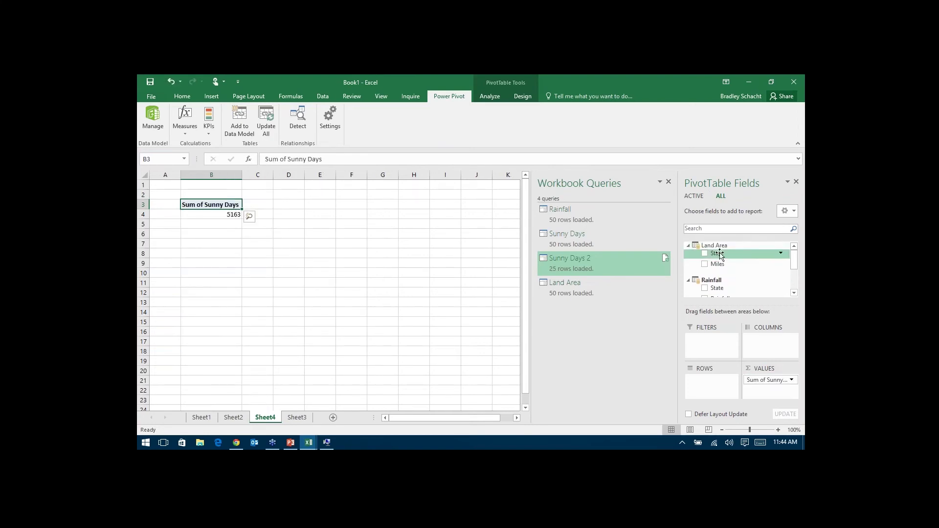
pyautogui.moveTo(718, 342); pyautogui.dragTo(722, 393)
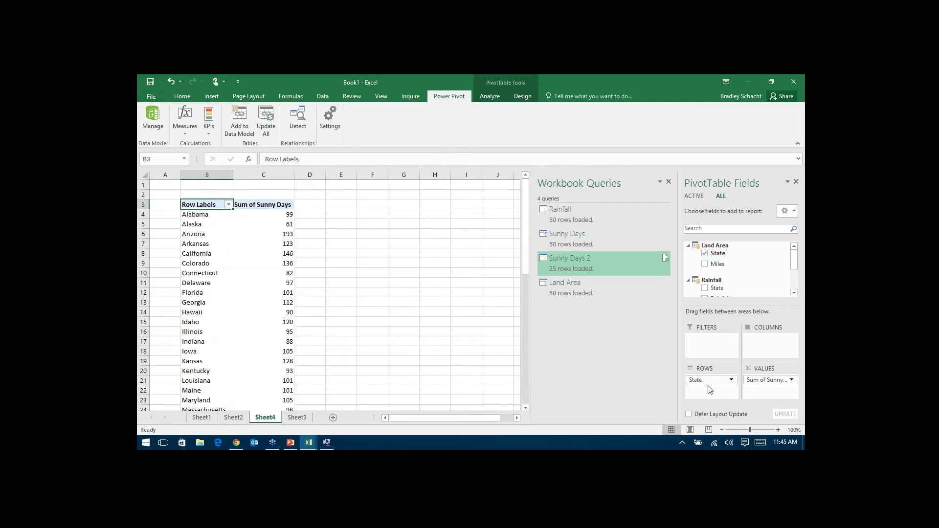
# Replace State with Miles from Land Area in the PivotTable rows and inspect the smallest area entries.
pyautogui.moveTo(709, 380); pyautogui.dragTo(482, 304)
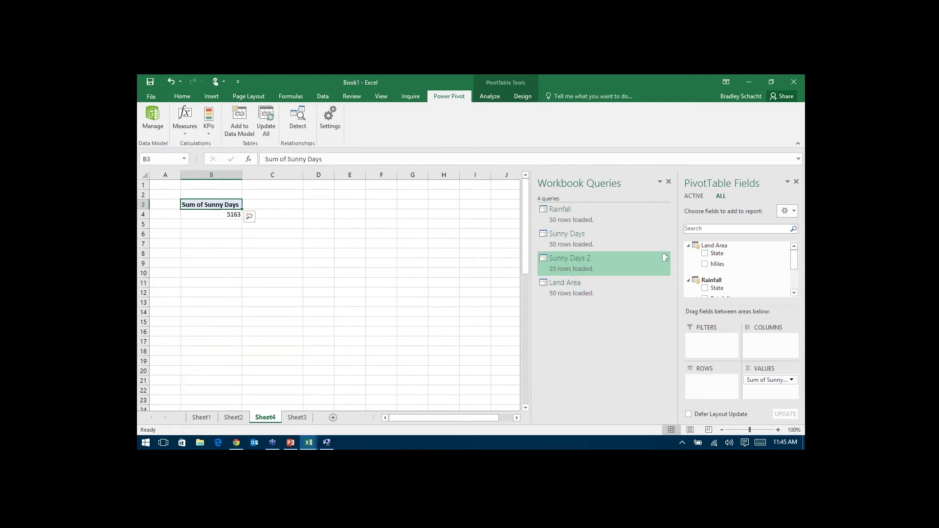
pyautogui.moveTo(717, 263); pyautogui.dragTo(712, 386)
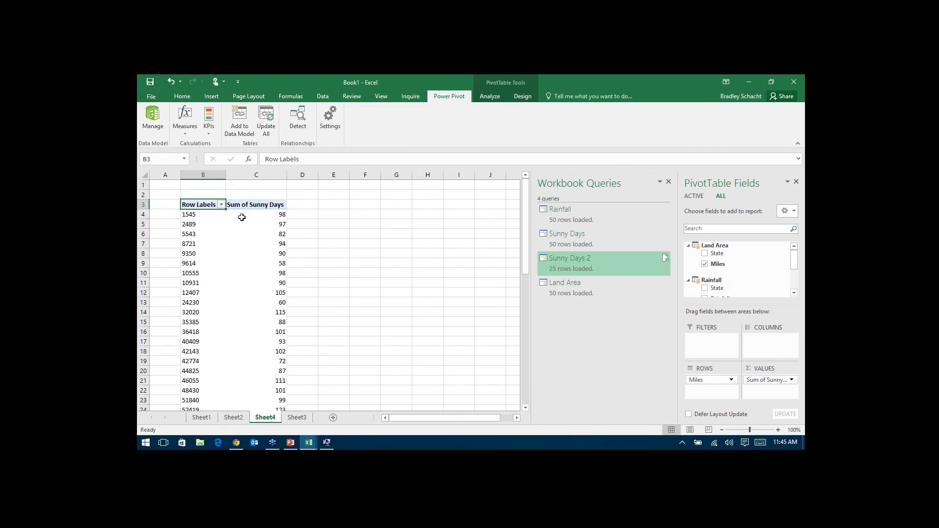
pyautogui.click(257, 217)
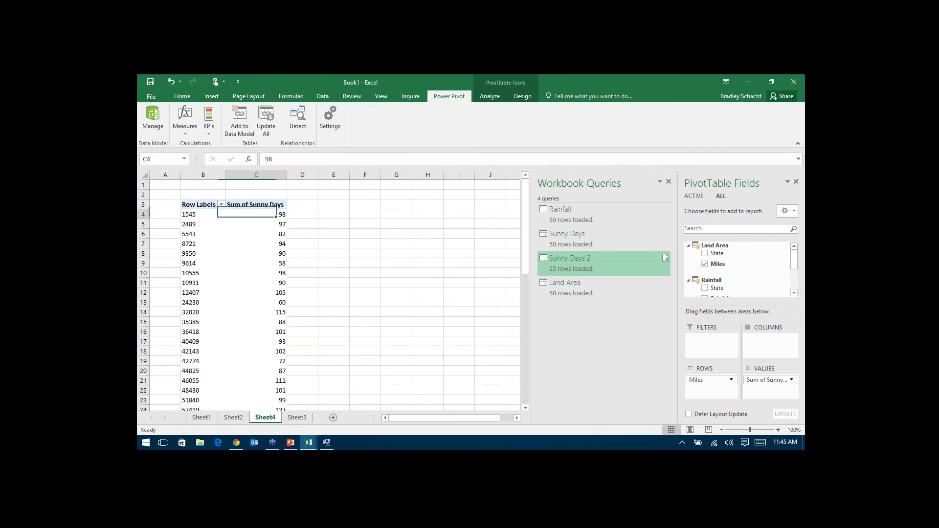
pyautogui.click(205, 273)
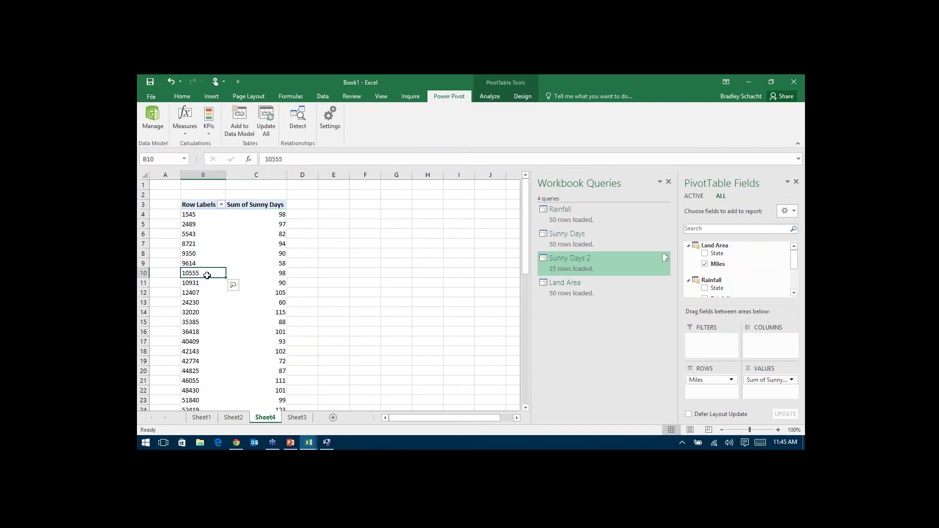
pyautogui.moveTo(202, 263); pyautogui.dragTo(198, 215)
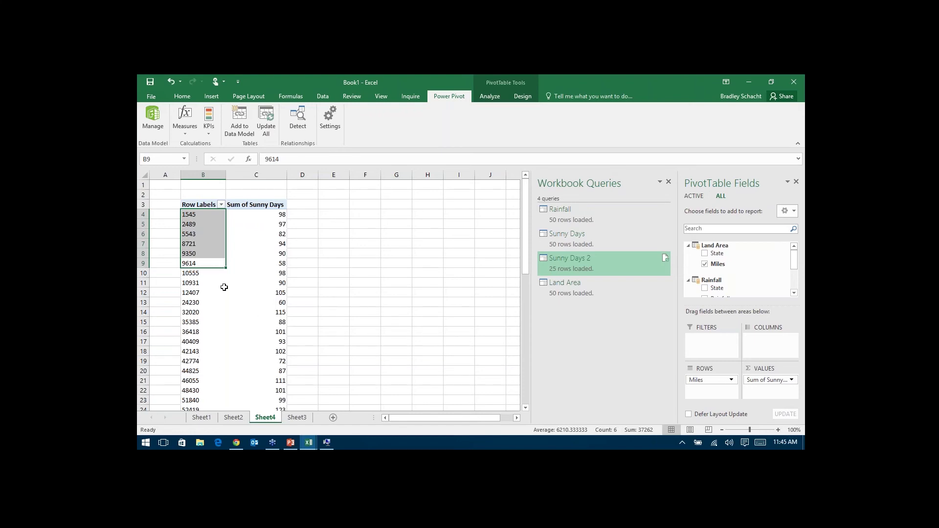
pyautogui.click(245, 270)
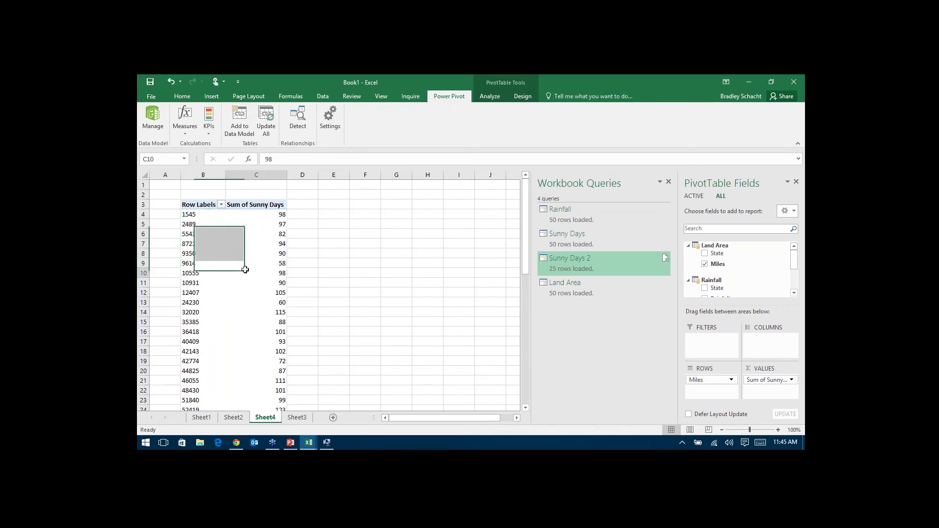
# Switch to the Power Pivot window and show the model's tables in data view.
pyautogui.click(309, 445)
pyautogui.click(394, 390)
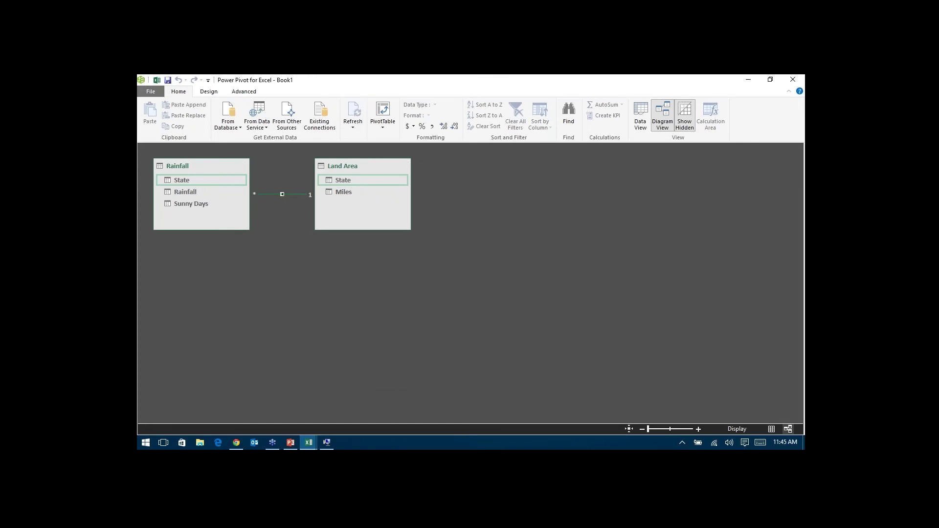
pyautogui.click(771, 429)
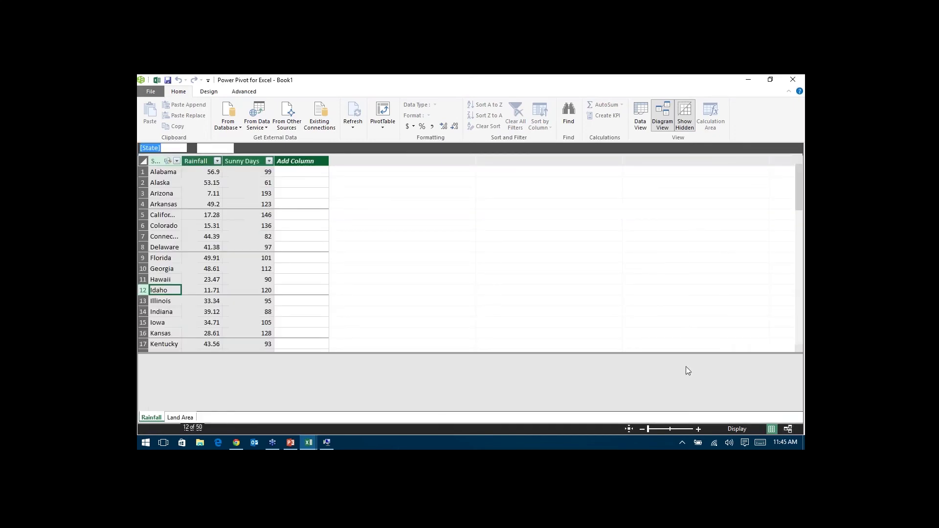
pyautogui.click(297, 160)
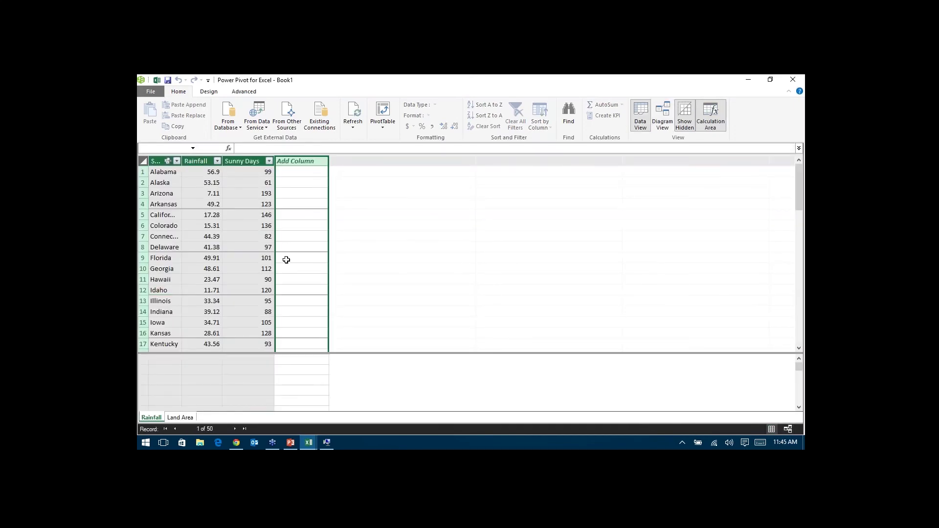
pyautogui.click(286, 147)
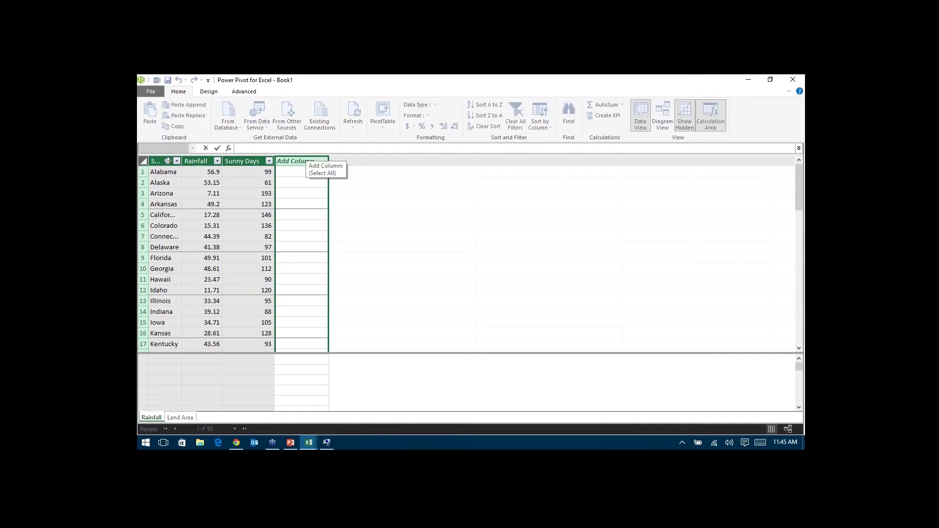
pyautogui.write('=IF(')
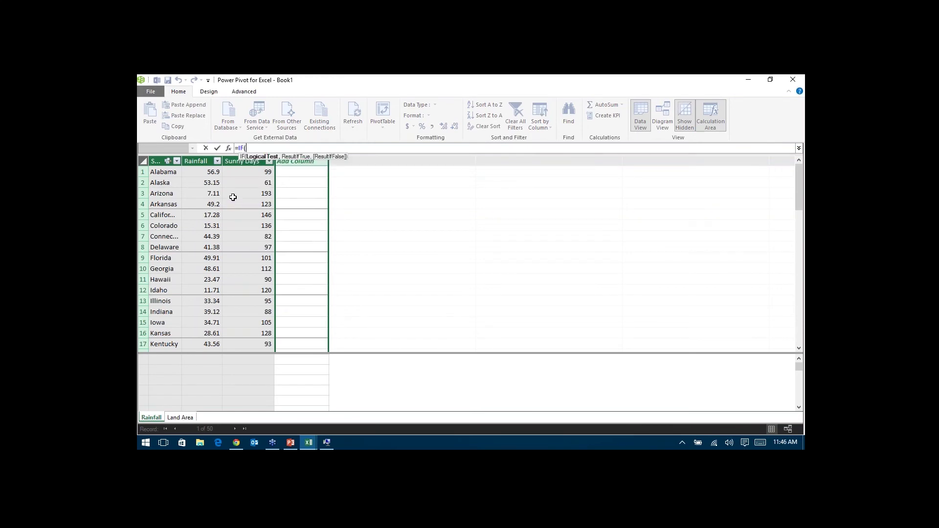
pyautogui.press('Escape')
pyautogui.press('Escape')
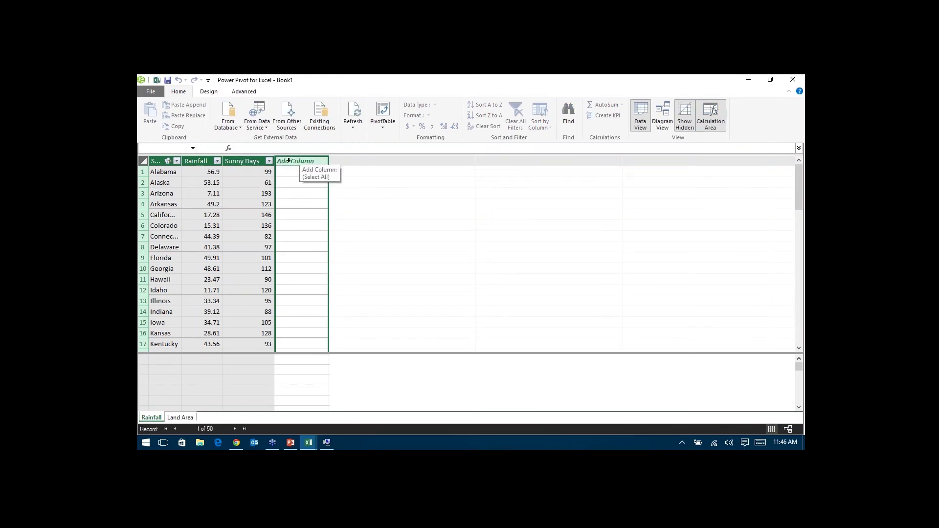
# Start a calculated column in the Land Area table with an IF formula returning "Small" when Miles is below 55000.
pyautogui.click(184, 417)
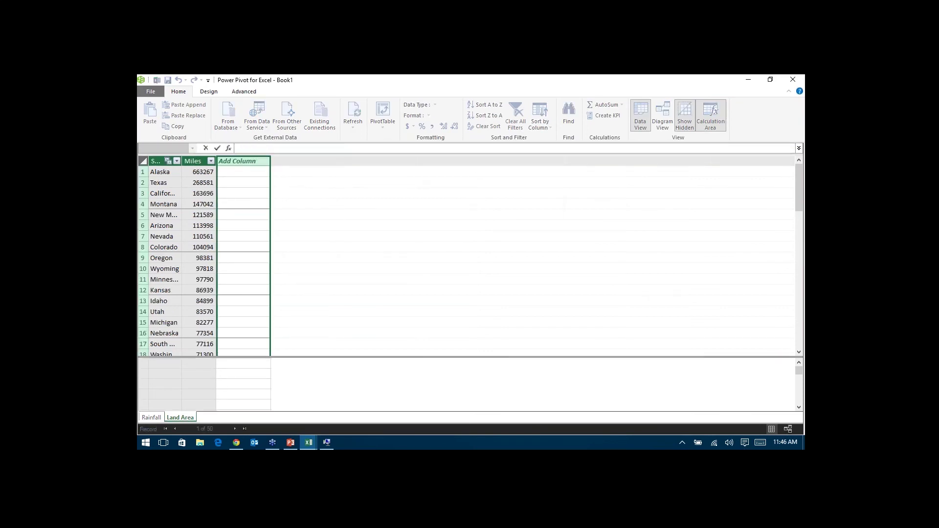
pyautogui.write('=IF')
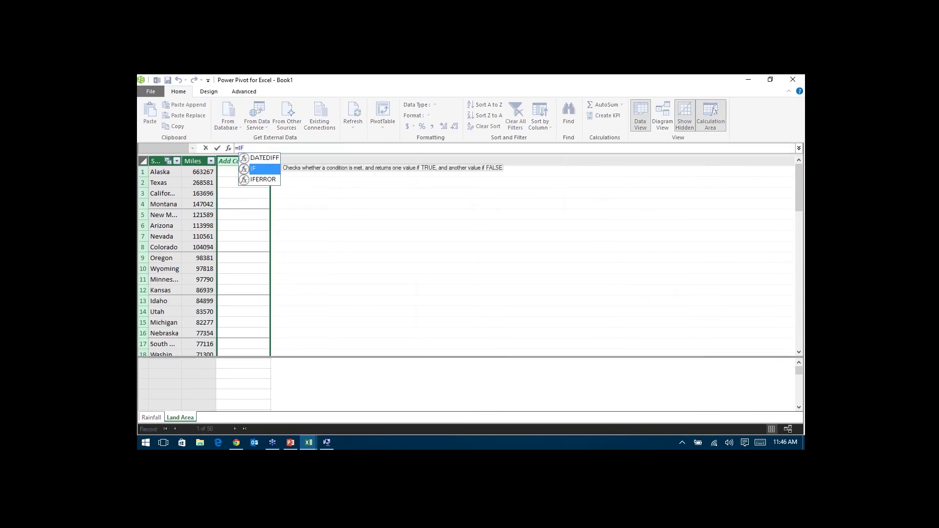
pyautogui.press('Escape')
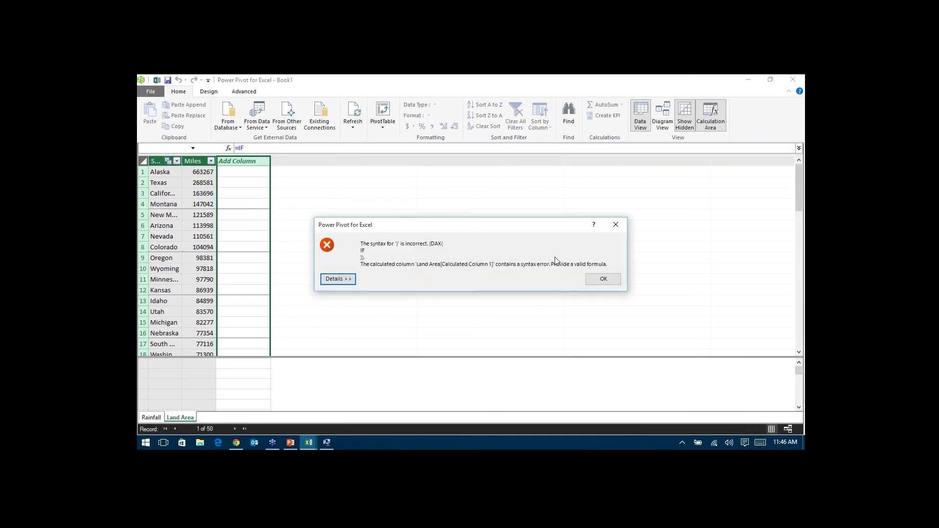
pyautogui.press('Return')
pyautogui.write('(')
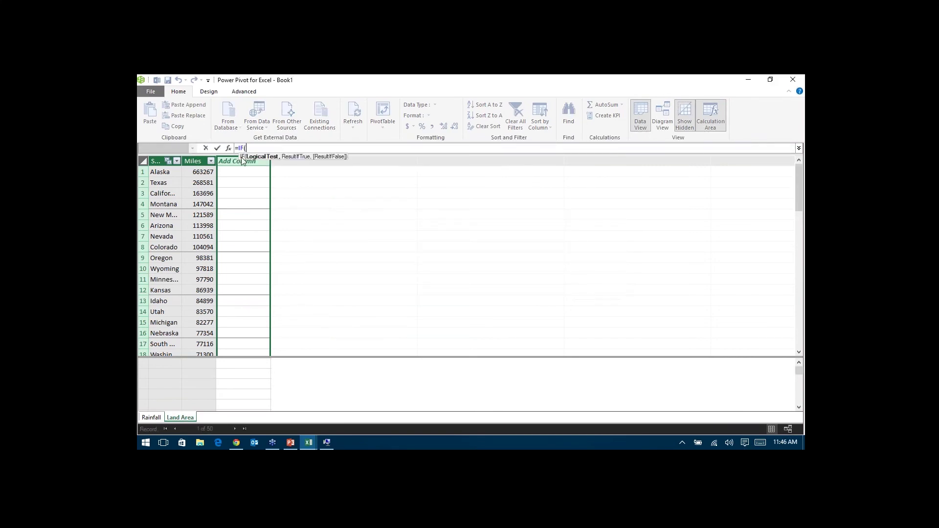
pyautogui.click(191, 162)
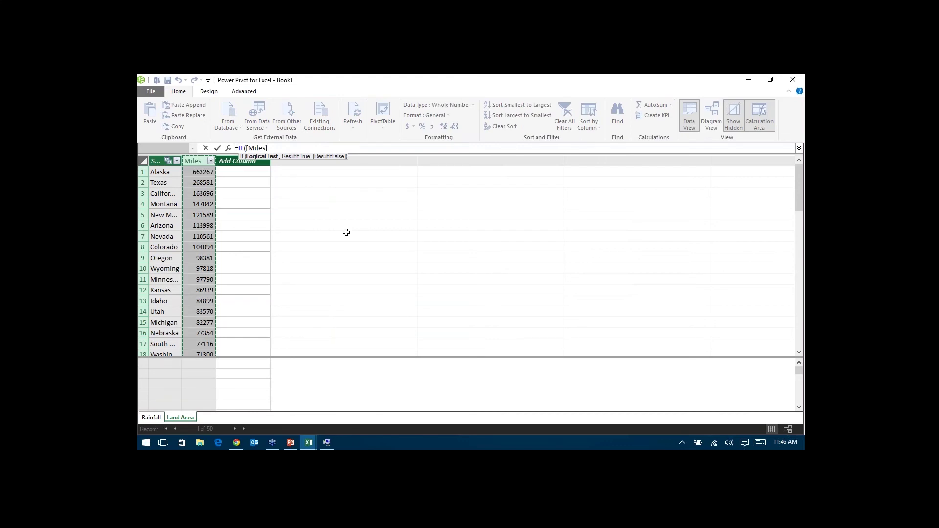
pyautogui.write('<55000')
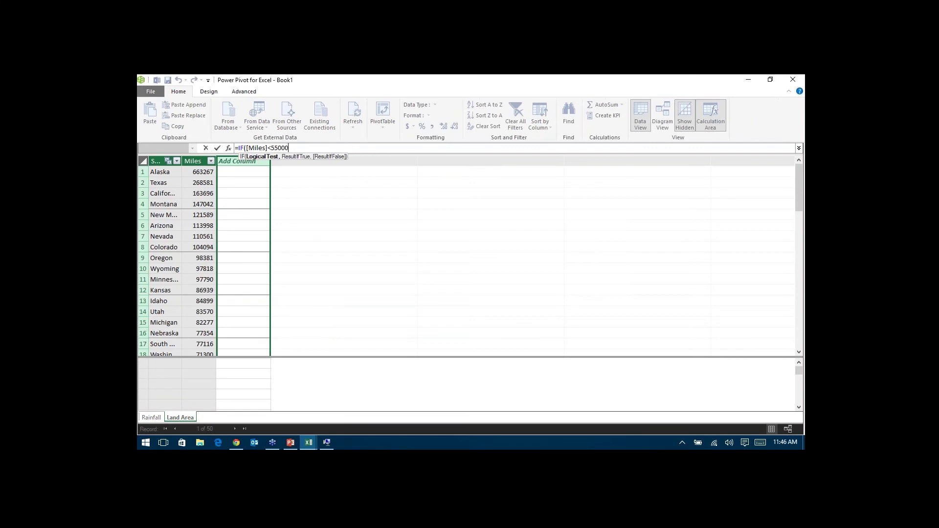
pyautogui.write(', "Small"')
pyautogui.write(', ')
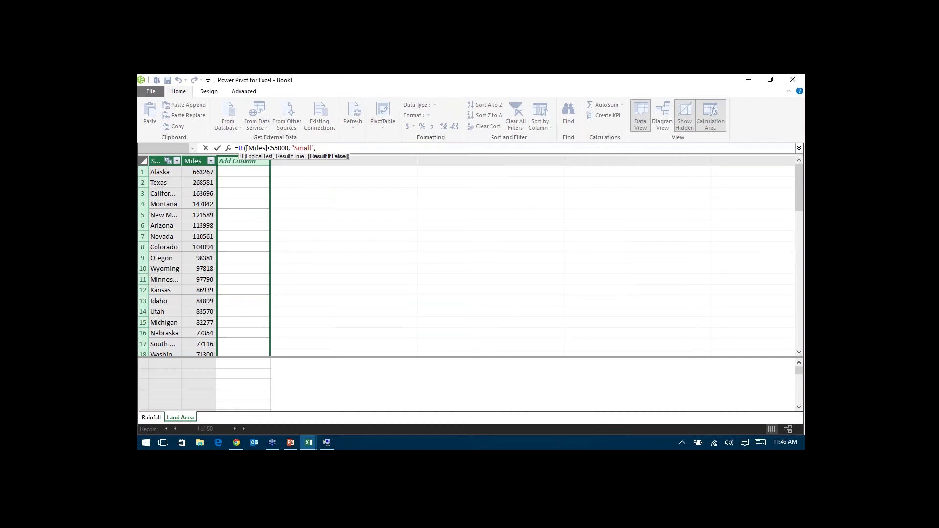
# Complete the formula with a nested IF returning "Medium" when Miles is below 70000 and "Large" otherwise.
pyautogui.write('IF(')
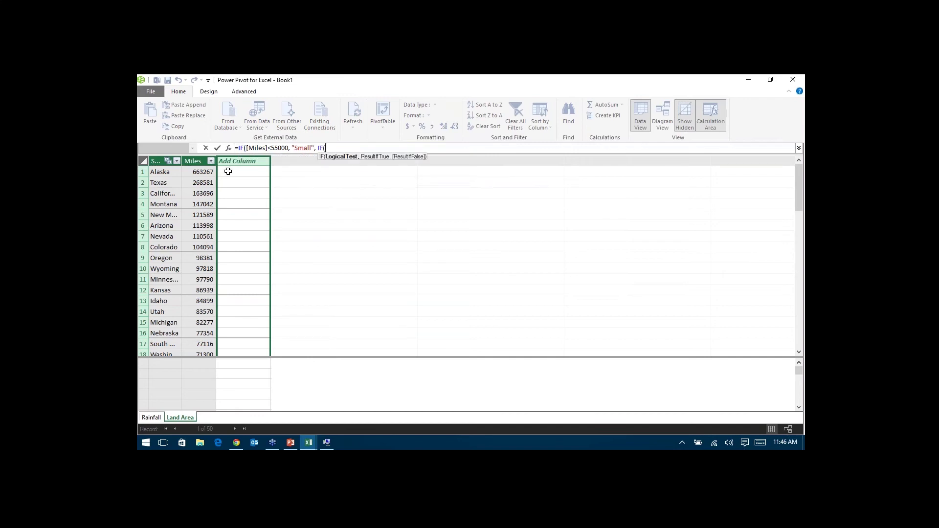
pyautogui.click(194, 159)
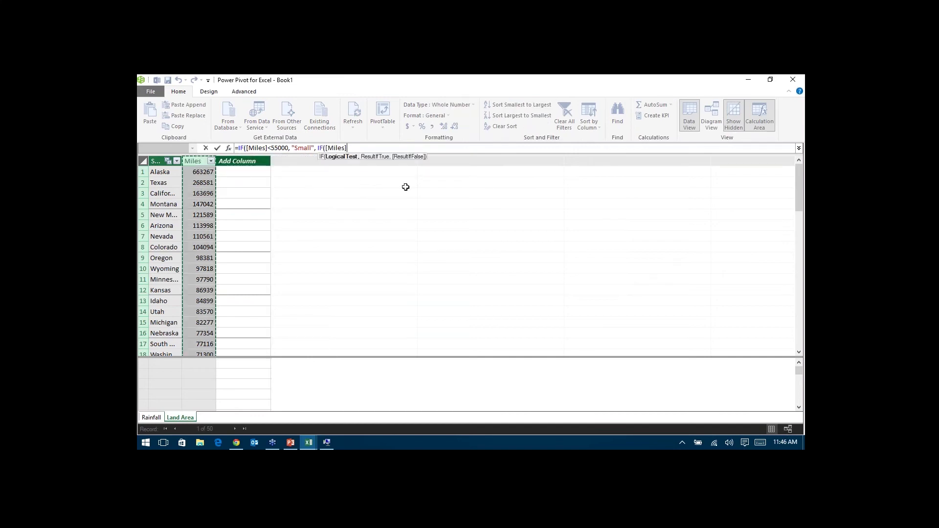
pyautogui.write('<70')
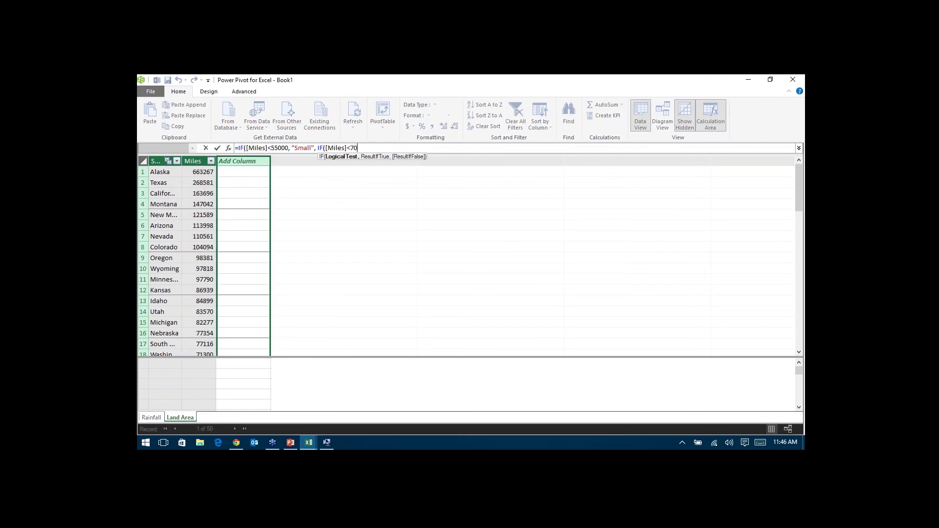
pyautogui.write('000, "Medium')
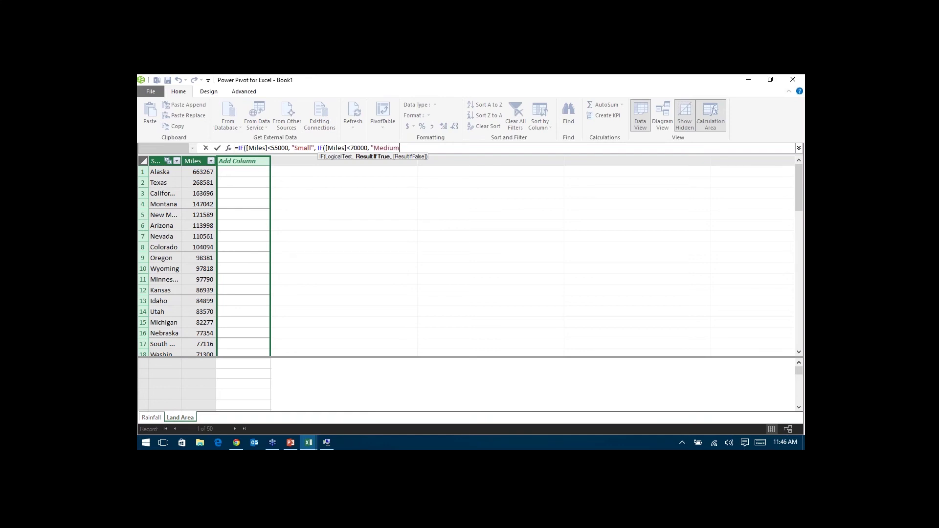
pyautogui.write('", "Large"))')
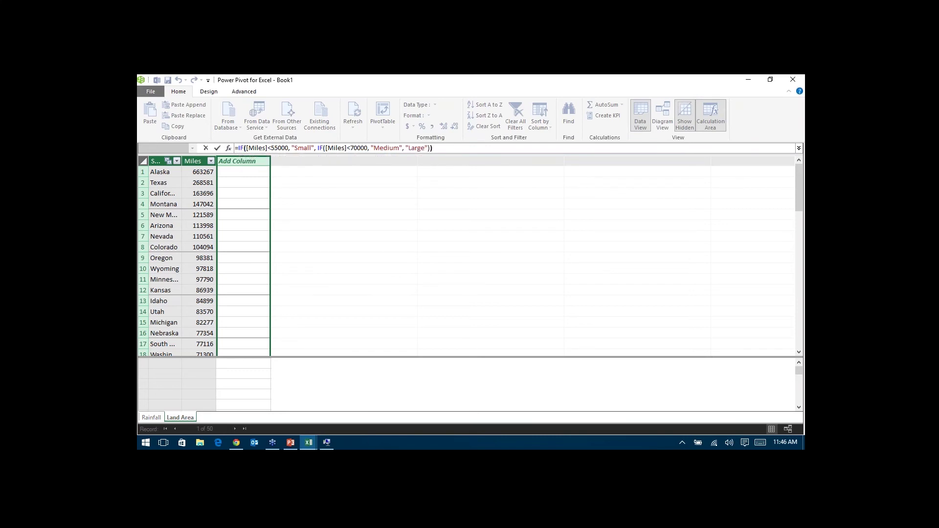
pyautogui.press('Return')
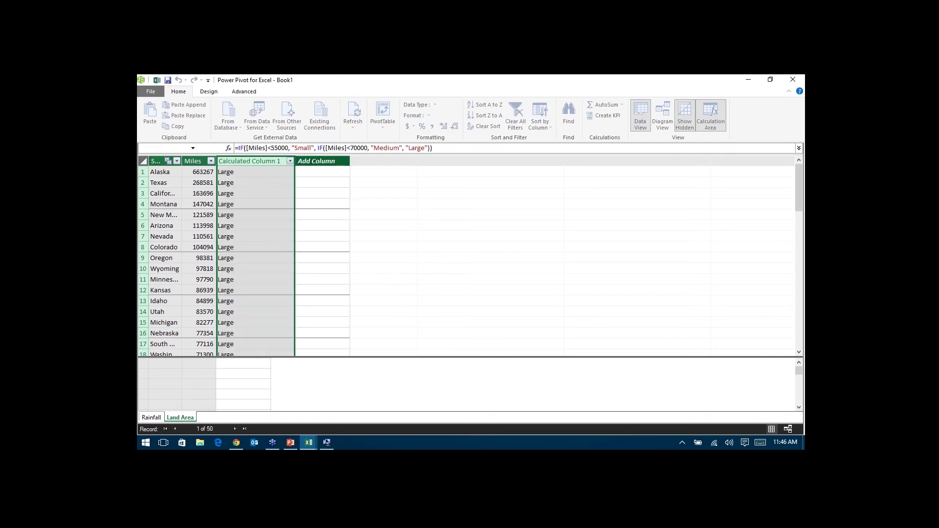
# Check the Large, Medium and Small labels in the calculated column against the Miles values.
pyautogui.scroll(-3, 268, 279)
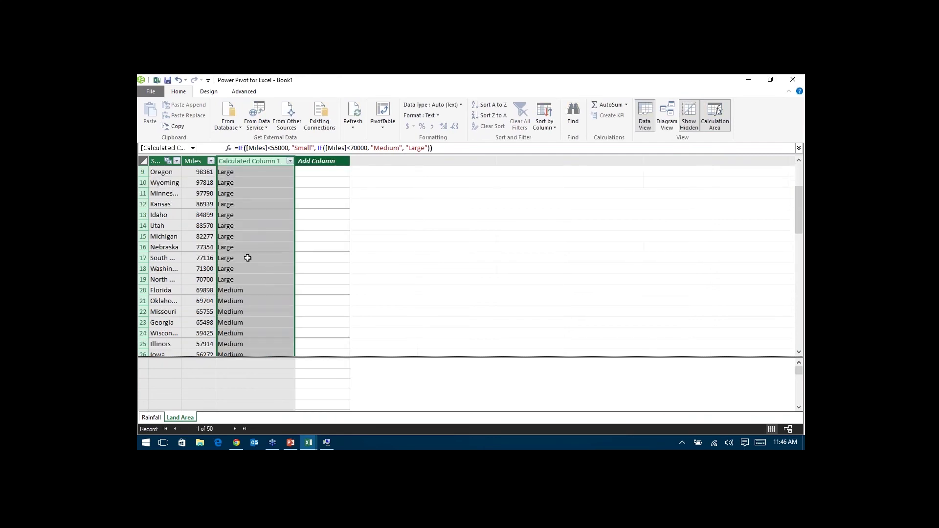
pyautogui.click(248, 257)
pyautogui.press('Left')
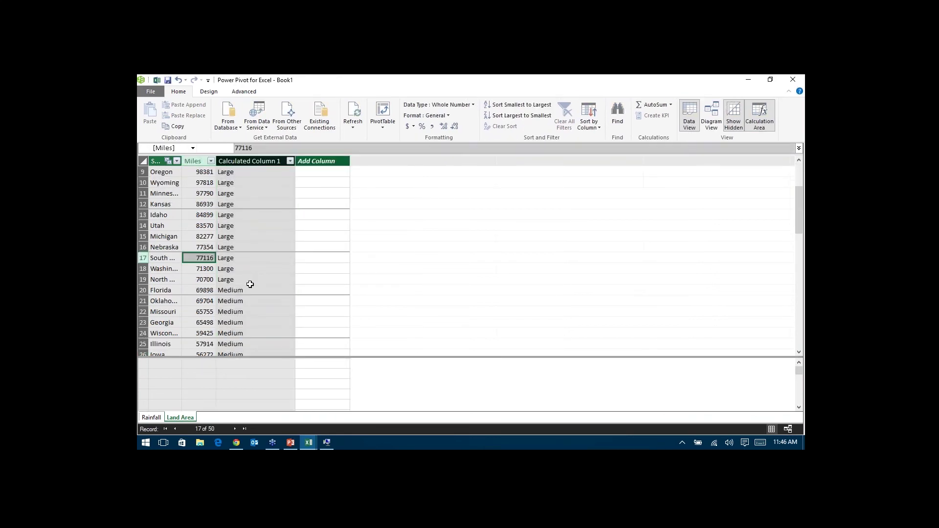
pyautogui.moveTo(203, 312); pyautogui.dragTo(275, 315)
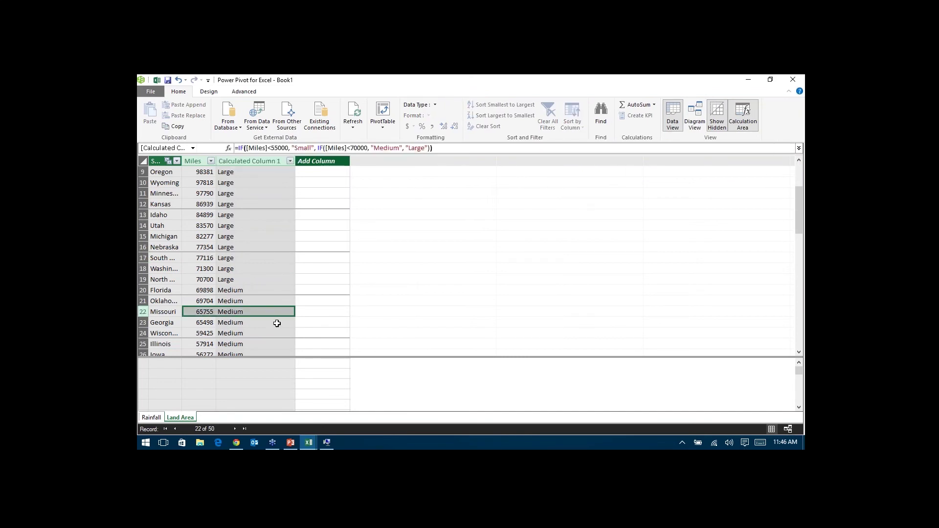
pyautogui.scroll(-1, 277, 323)
pyautogui.scroll(-3, 277, 323)
pyautogui.moveTo(204, 269); pyautogui.dragTo(245, 280)
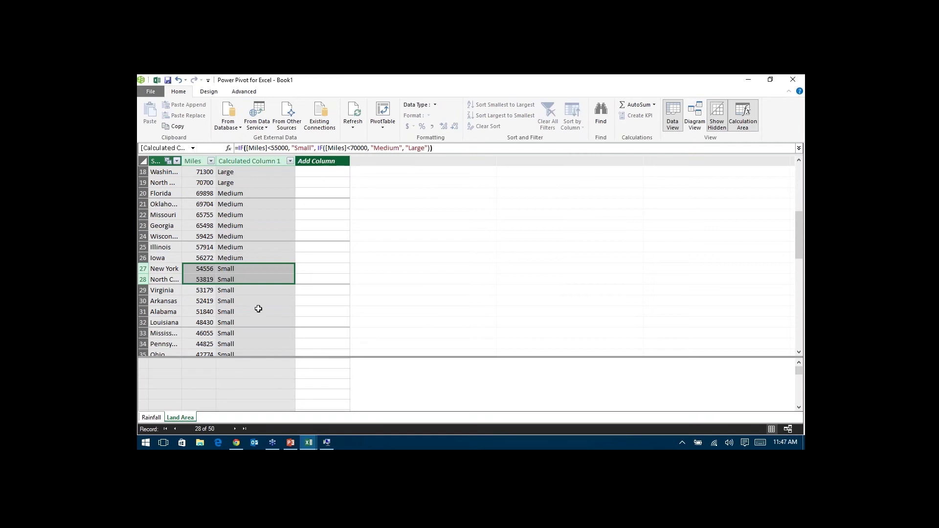
pyautogui.scroll(6, 258, 308)
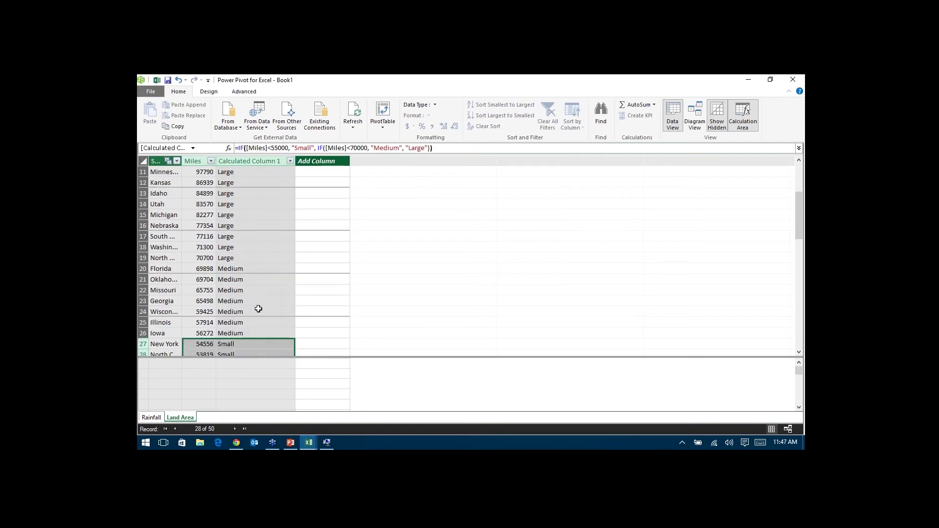
# Rename the calculated column in Land Area to Size.
pyautogui.doubleClick(254, 162)
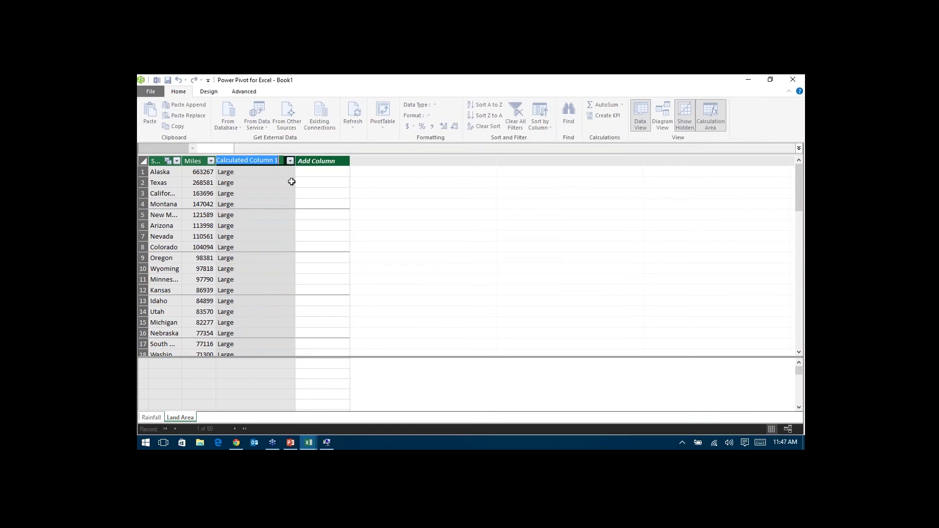
pyautogui.write('Size')
pyautogui.press('Return')
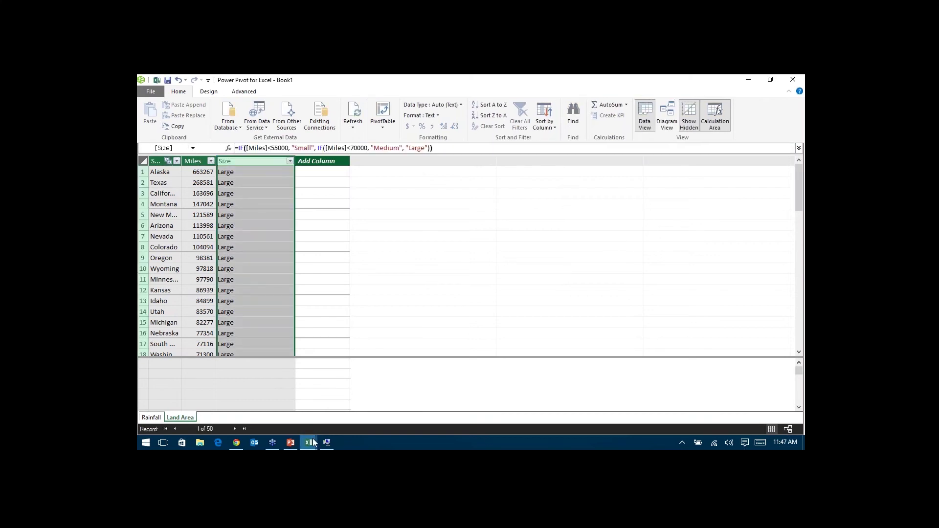
# Switch back to the Excel workbook and replace Miles with Size from Land Area in the PivotTable rows.
pyautogui.moveTo(313, 443)
pyautogui.click(251, 399)
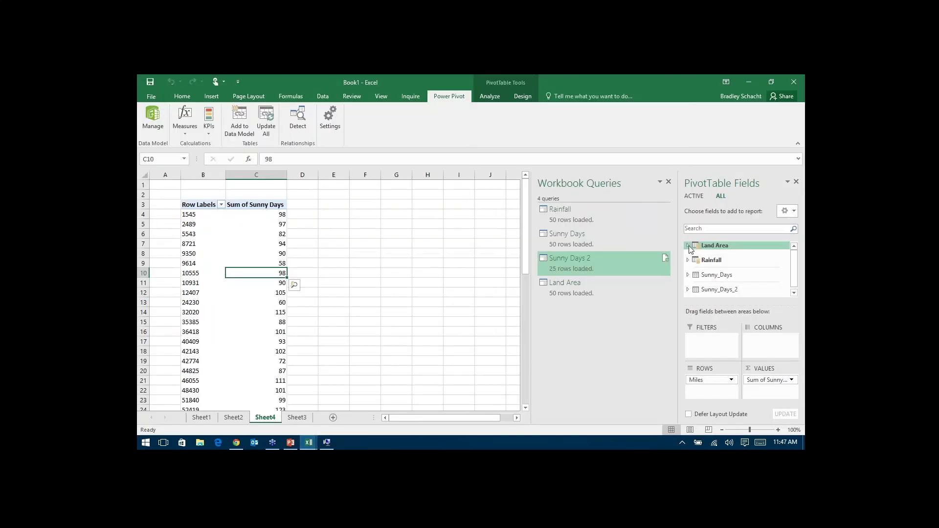
pyautogui.click(688, 245)
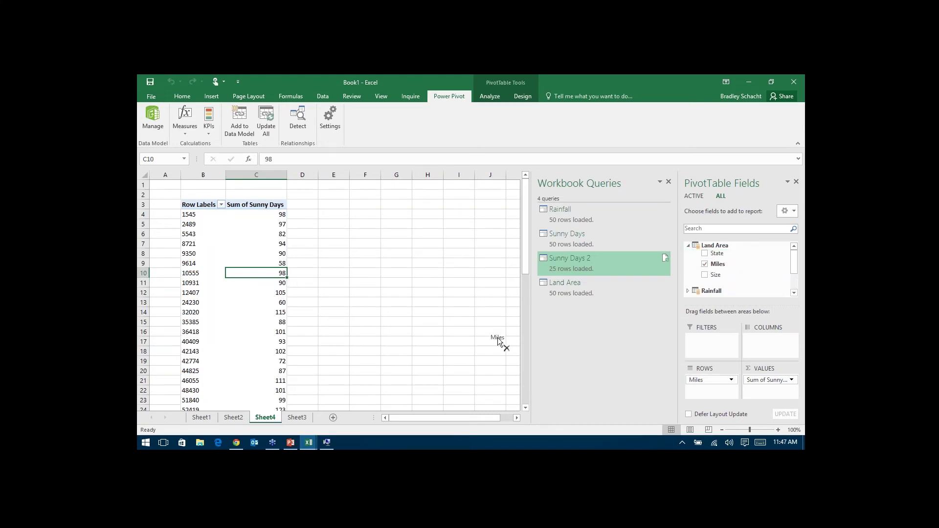
pyautogui.moveTo(497, 337); pyautogui.dragTo(497, 338)
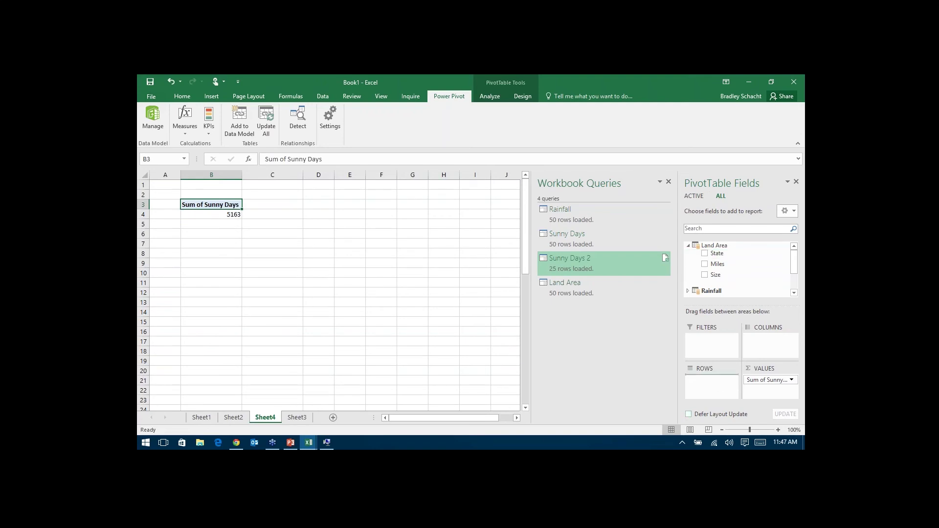
pyautogui.click(705, 274)
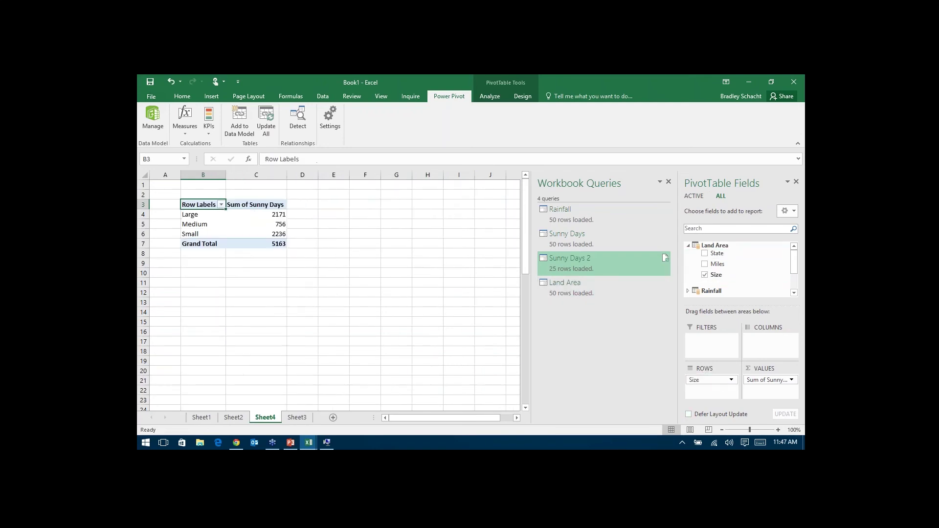
# Add the Rainfall field from the Rainfall table to the PivotTable values.
pyautogui.moveTo(263, 219)
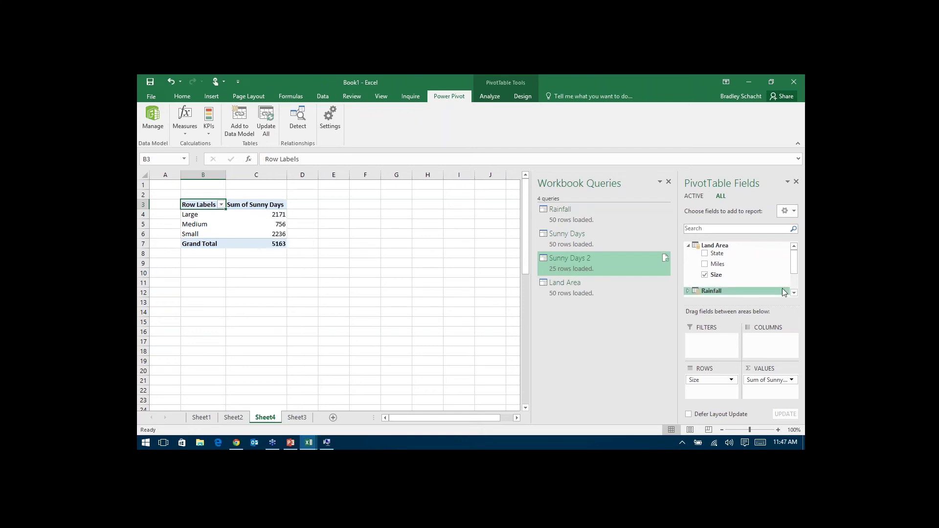
pyautogui.scroll(-1, 688, 284)
pyautogui.click(687, 275)
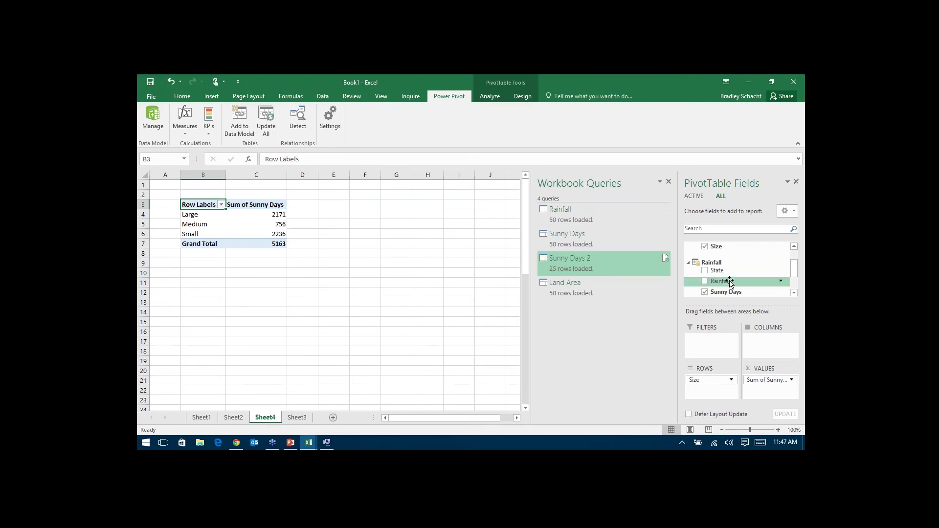
pyautogui.moveTo(729, 281); pyautogui.dragTo(763, 380)
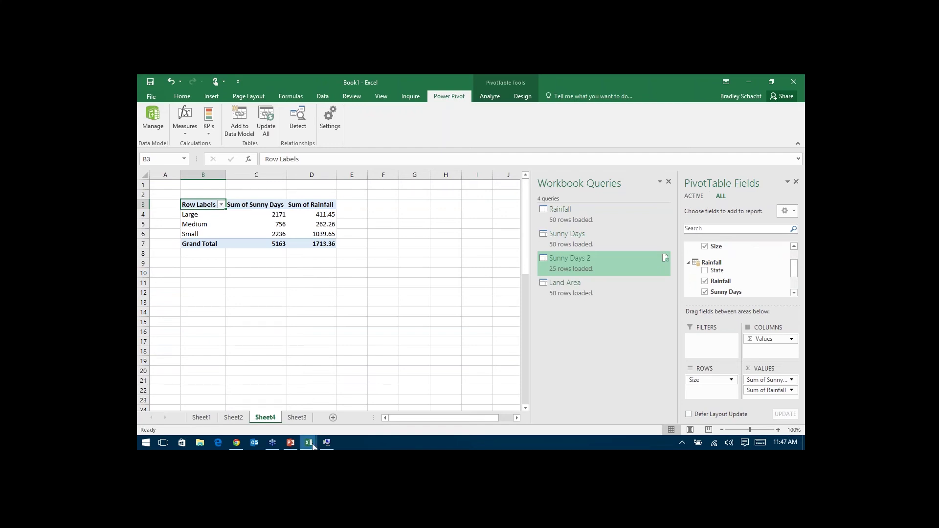
# Return to the Power Pivot window and review the Size categories in the Land Area table.
pyautogui.moveTo(313, 434)
pyautogui.click(335, 413)
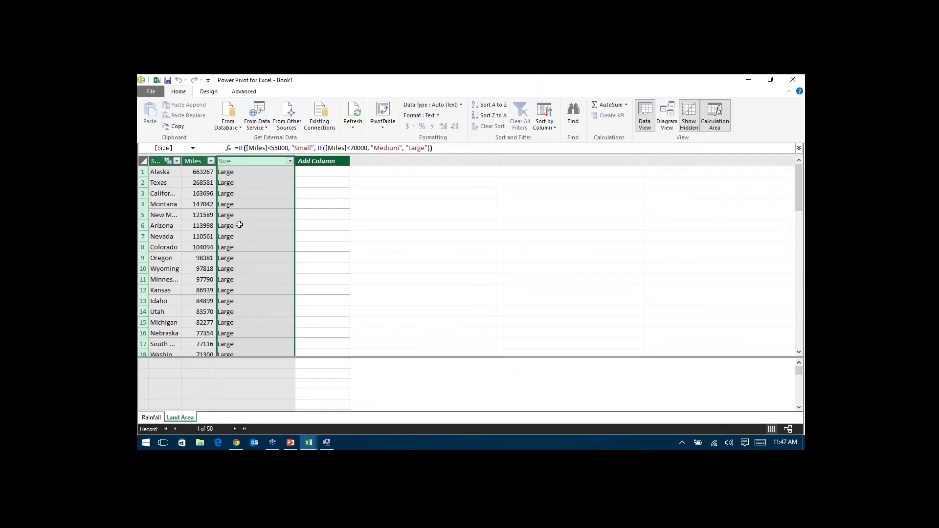
pyautogui.click(248, 271)
pyautogui.scroll(-4, 248, 272)
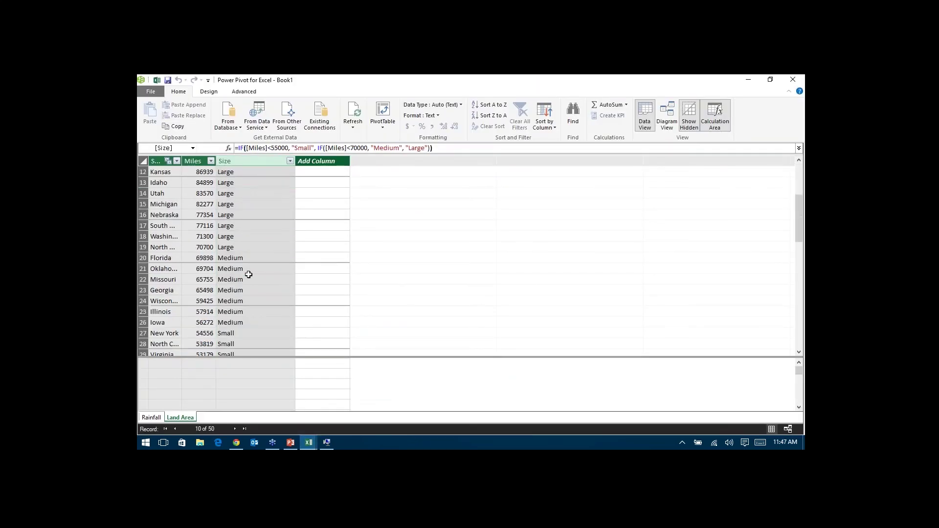
# Add an Average measure for the Rainfall column in the calculation area of the Rainfall table.
pyautogui.scroll(4, 247, 281)
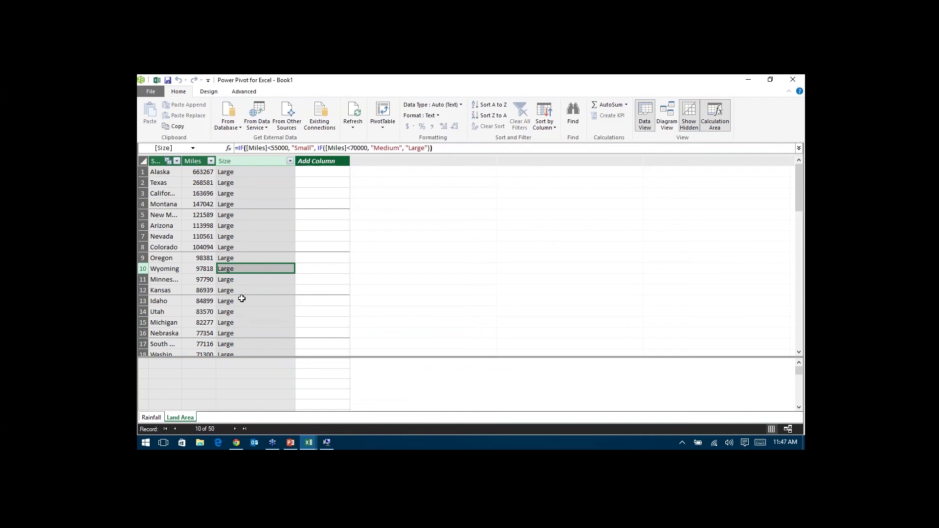
pyautogui.click(152, 419)
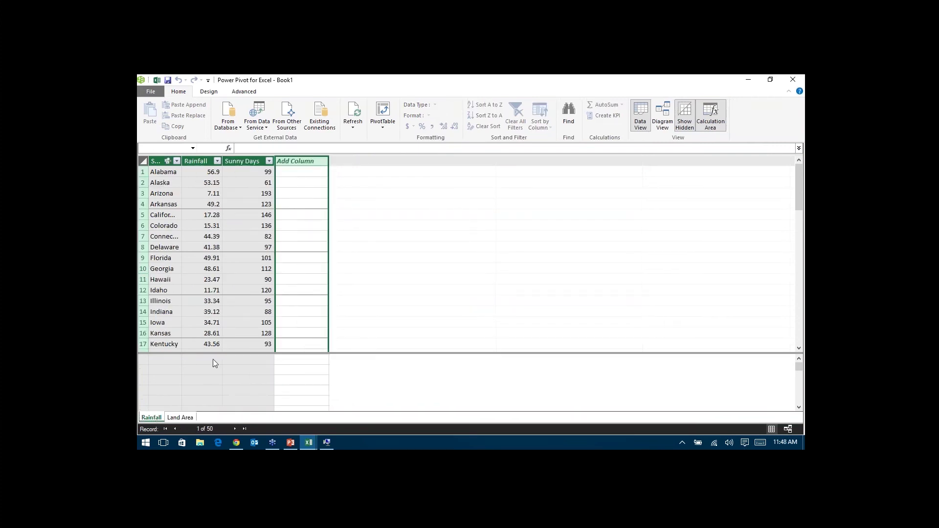
pyautogui.click(213, 360)
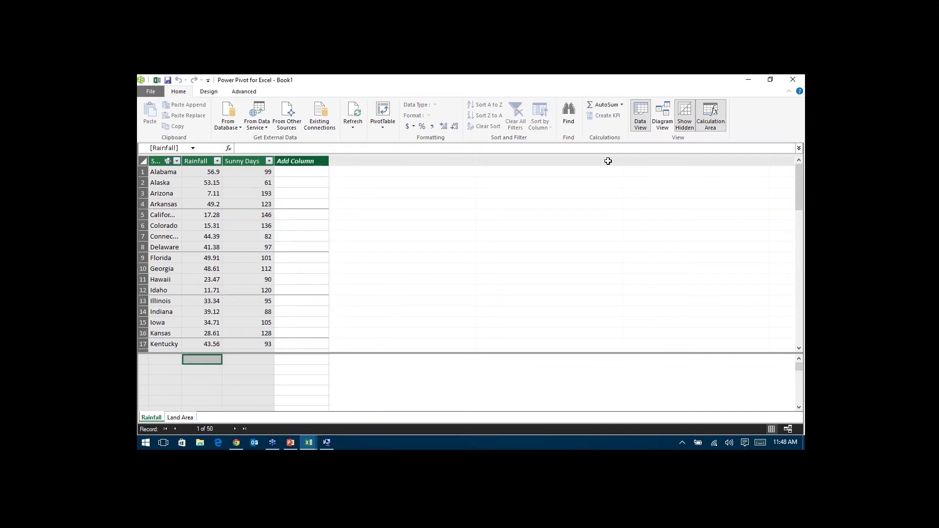
pyautogui.click(622, 106)
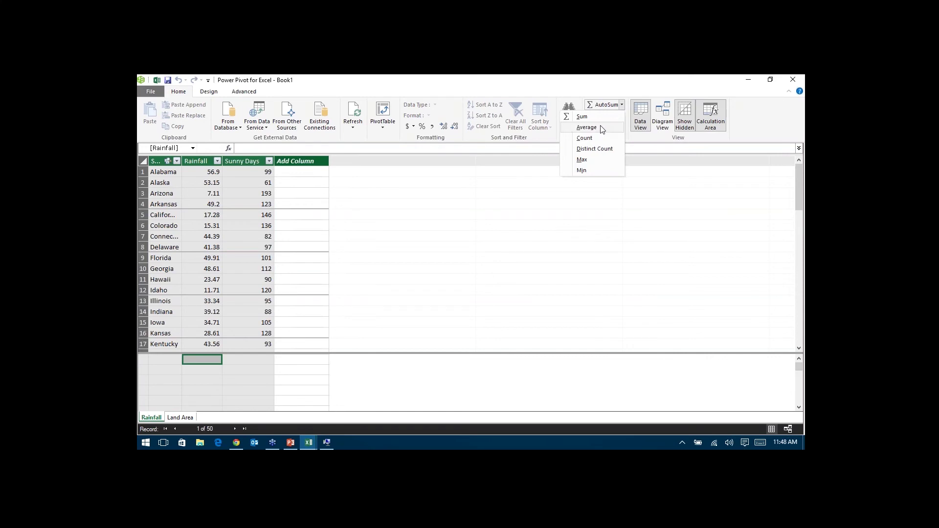
pyautogui.click(586, 128)
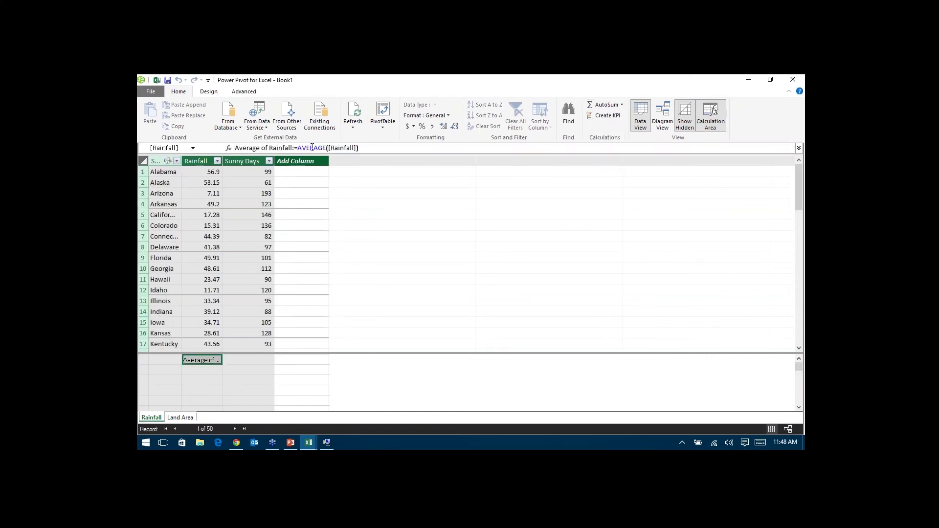
# Add an Average measure for the Sunny Days column beside the rainfall average measure.
pyautogui.click(248, 360)
pyautogui.click(622, 105)
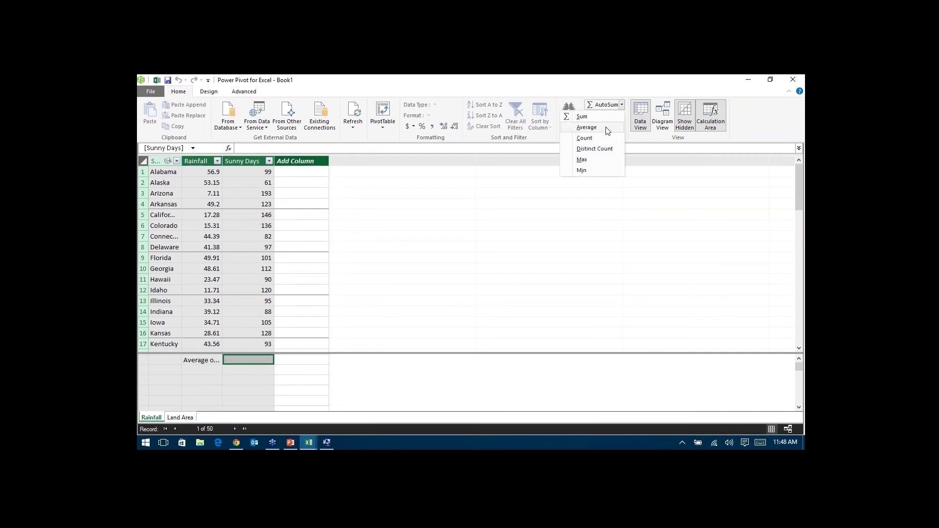
pyautogui.click(587, 127)
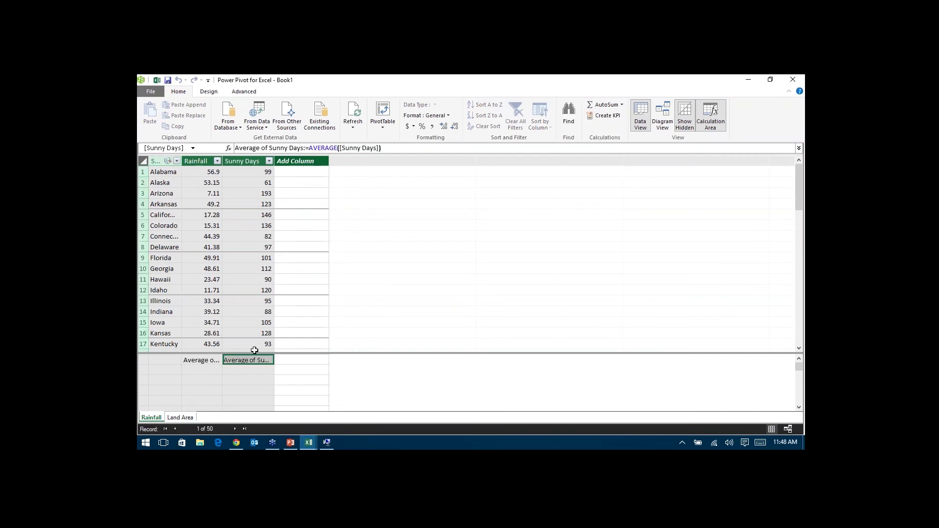
pyautogui.moveTo(236, 365)
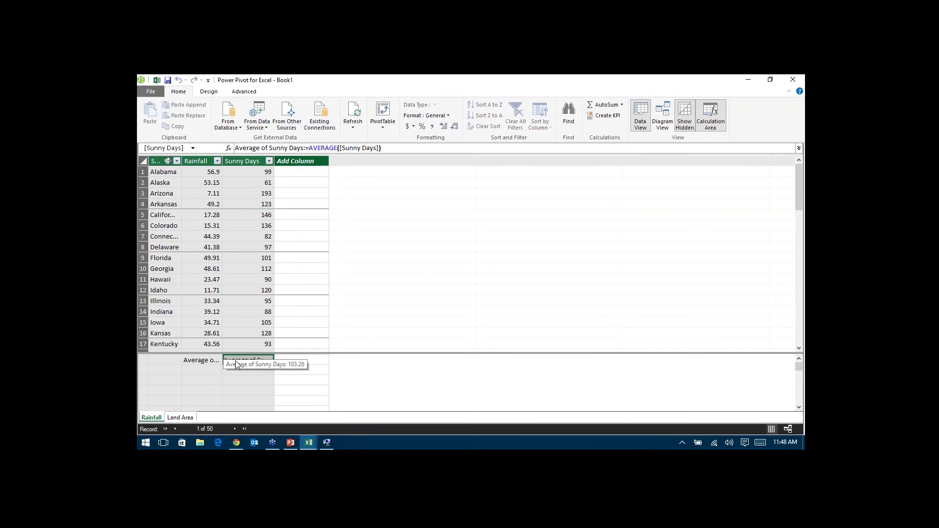
# Switch to the Excel workbook and replace the summed PivotTable values with the Average of Rainfall and Average of Sunny Days measures.
pyautogui.hotkey('alt', 'Tab')
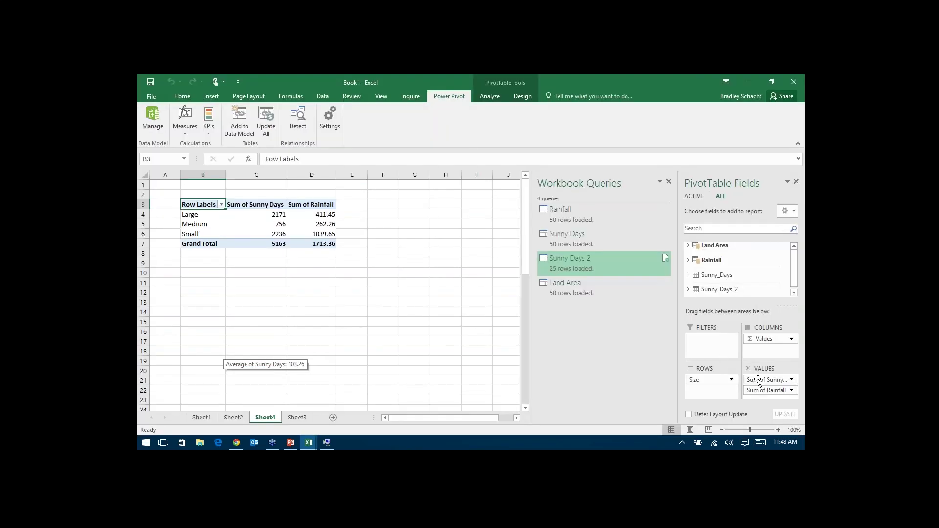
pyautogui.moveTo(766, 379); pyautogui.dragTo(636, 289)
pyautogui.click(688, 260)
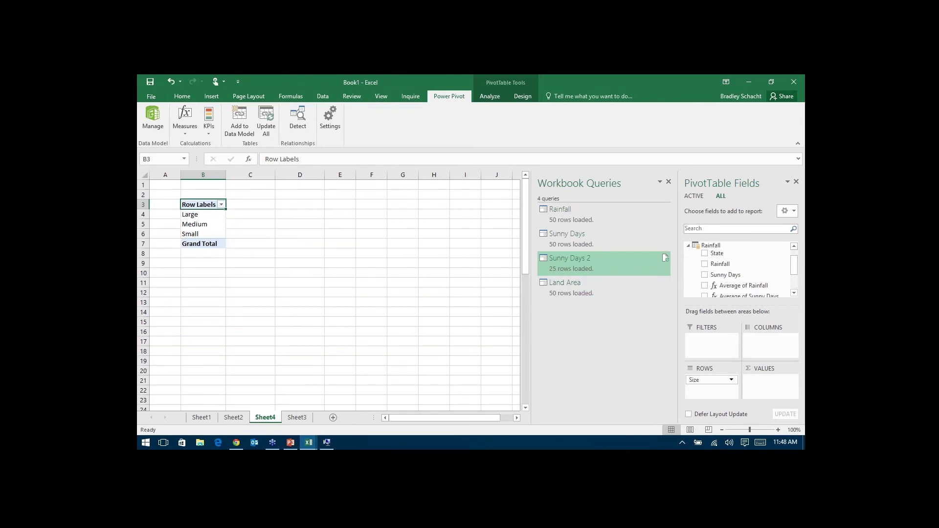
pyautogui.scroll(-1, 739, 274)
pyautogui.click(743, 261)
pyautogui.click(749, 272)
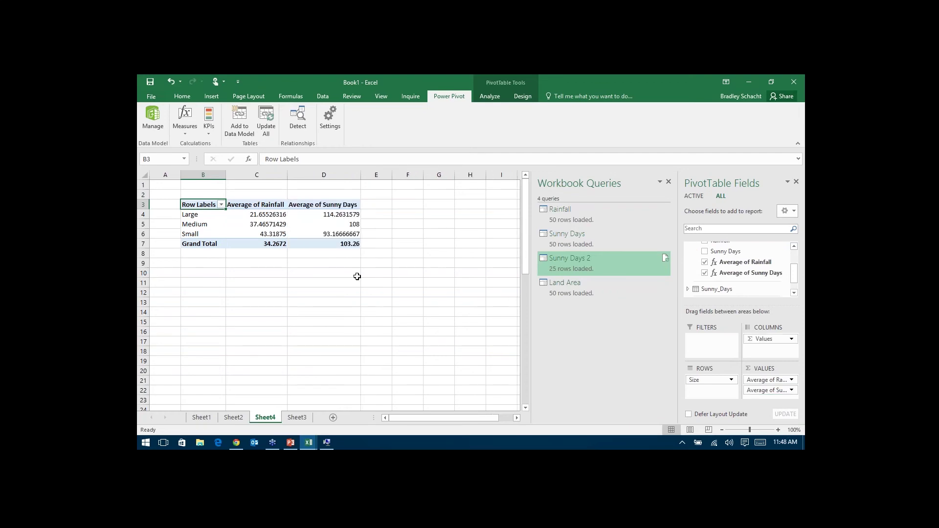
# Compare the averages across the size categories and add State from the Rainfall table below Size in the PivotTable rows.
pyautogui.click(348, 211)
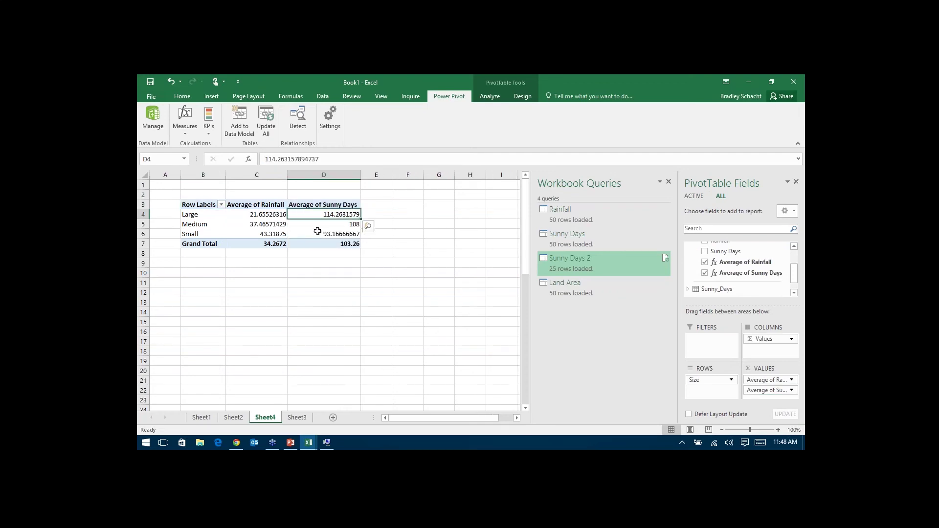
pyautogui.click(270, 219)
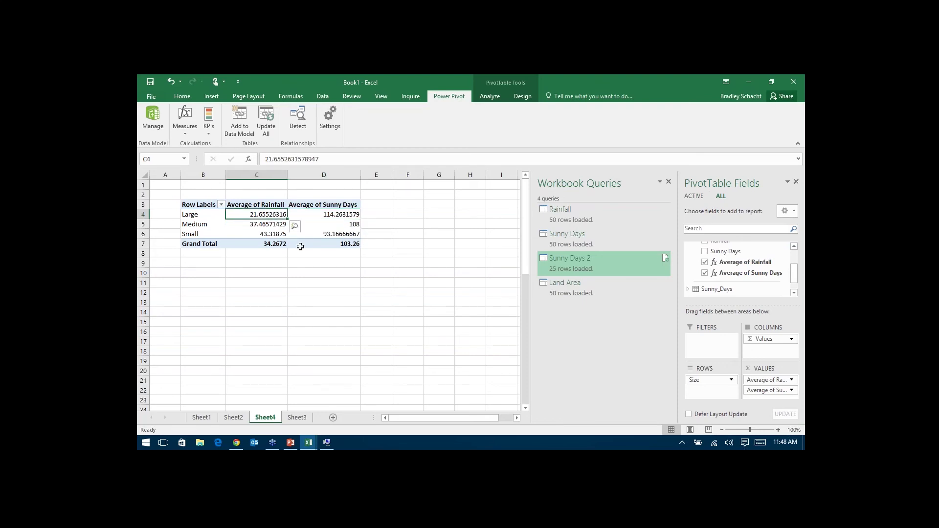
pyautogui.moveTo(300, 246)
pyautogui.click(257, 236)
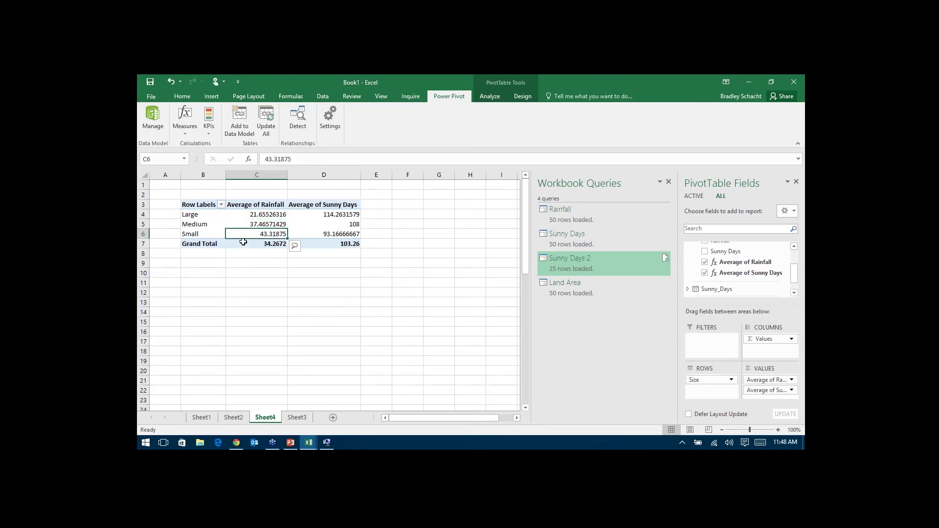
pyautogui.moveTo(212, 234); pyautogui.dragTo(251, 234)
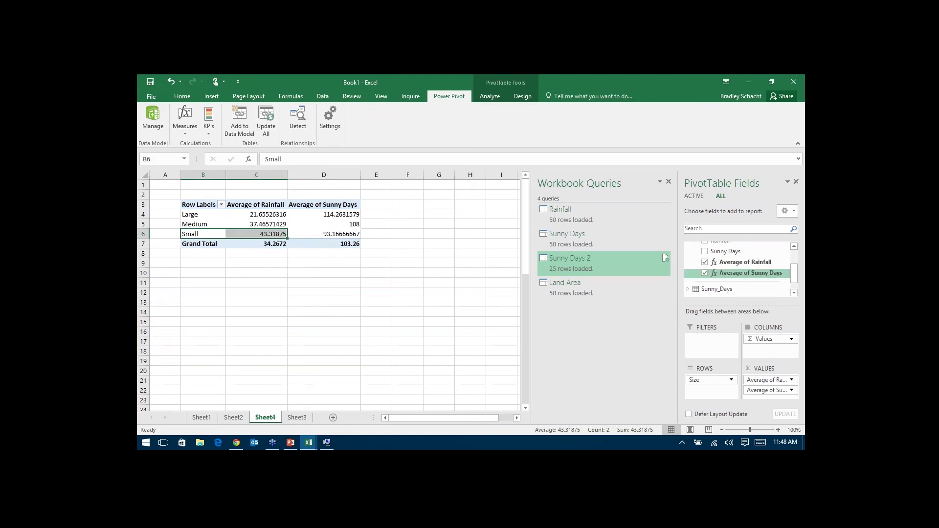
pyautogui.scroll(2, 731, 269)
pyautogui.moveTo(731, 269); pyautogui.dragTo(723, 395)
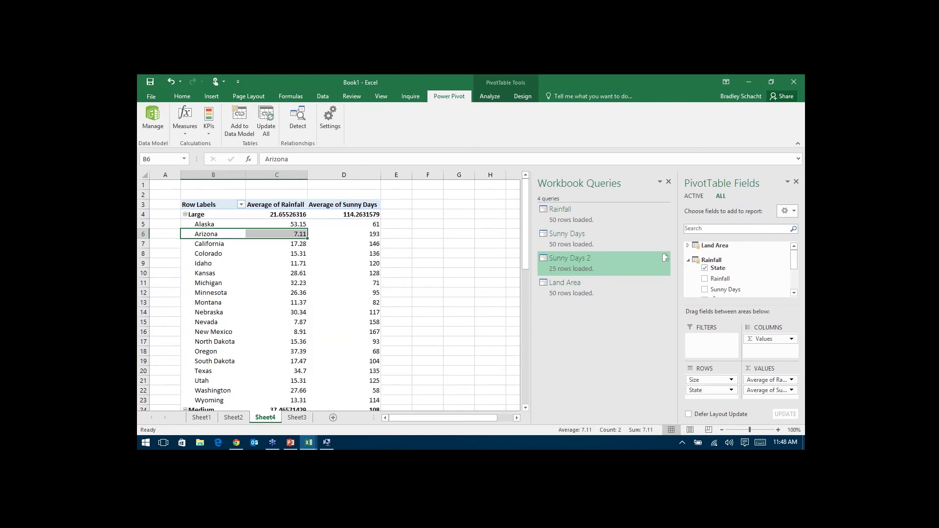
# Examine the rainfall and sunny days of the Large states, including California, Nevada, New Mexico and Arizona.
pyautogui.click(229, 259)
pyautogui.scroll(-6, 229, 260)
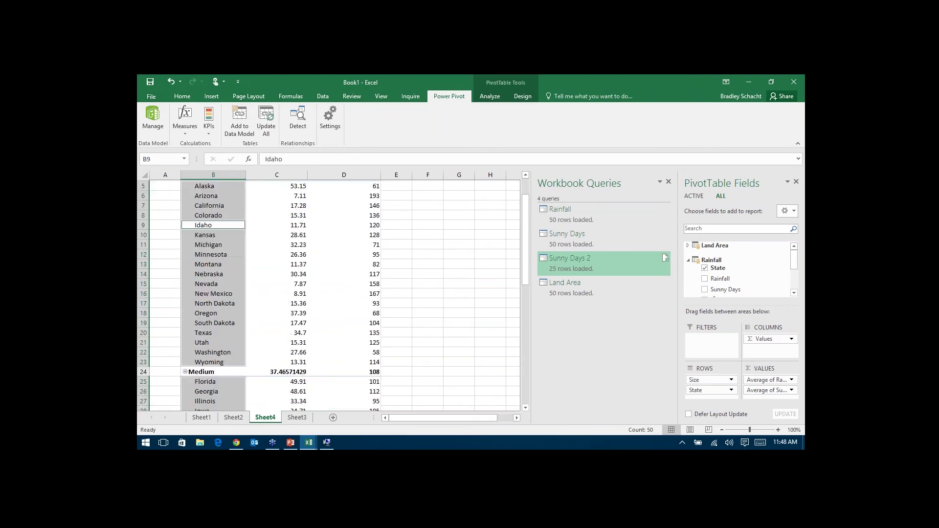
pyautogui.scroll(5, 224, 217)
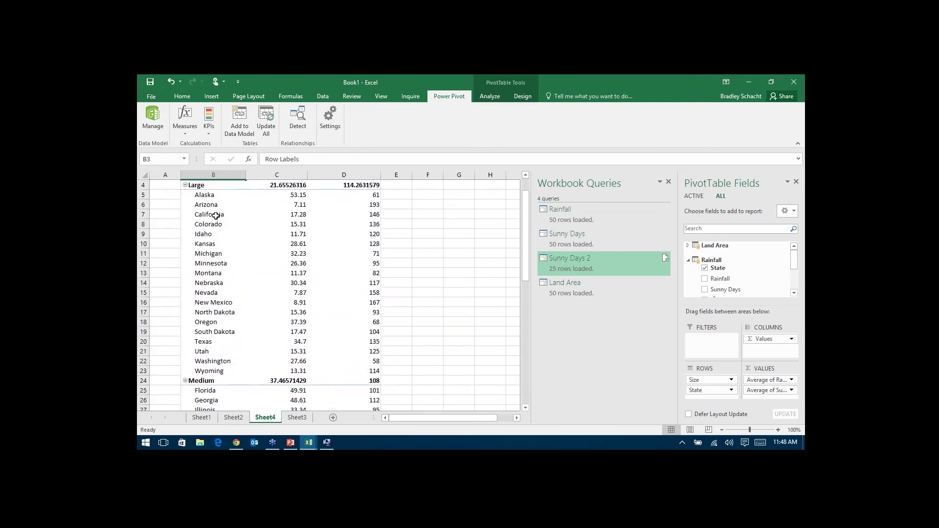
pyautogui.click(216, 215)
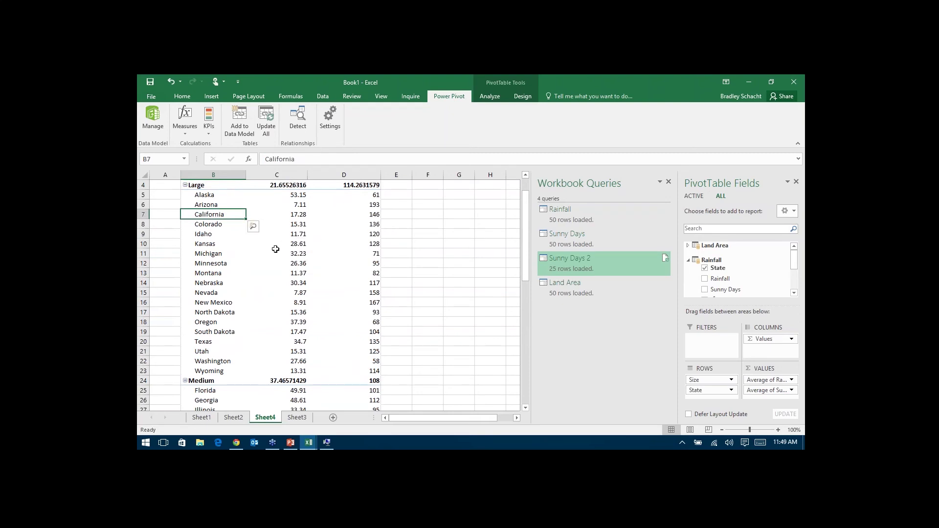
pyautogui.click(219, 292)
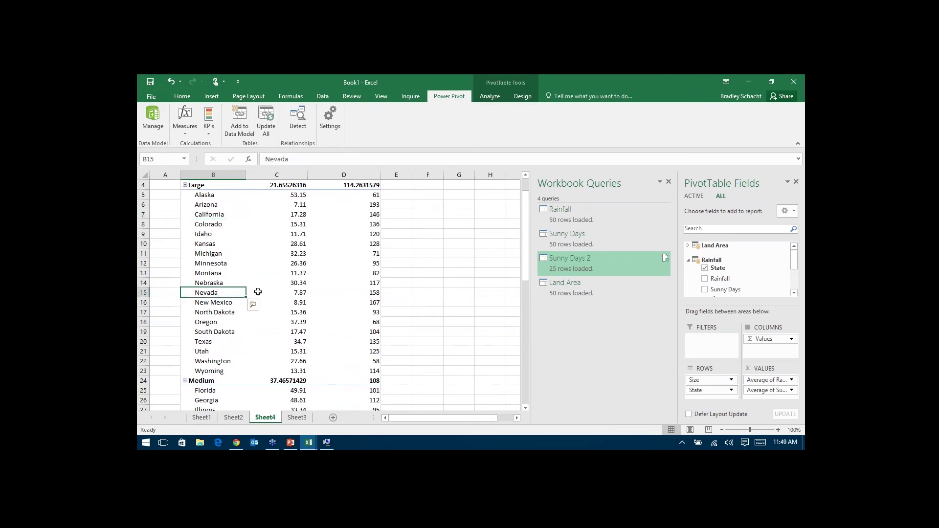
pyautogui.click(228, 303)
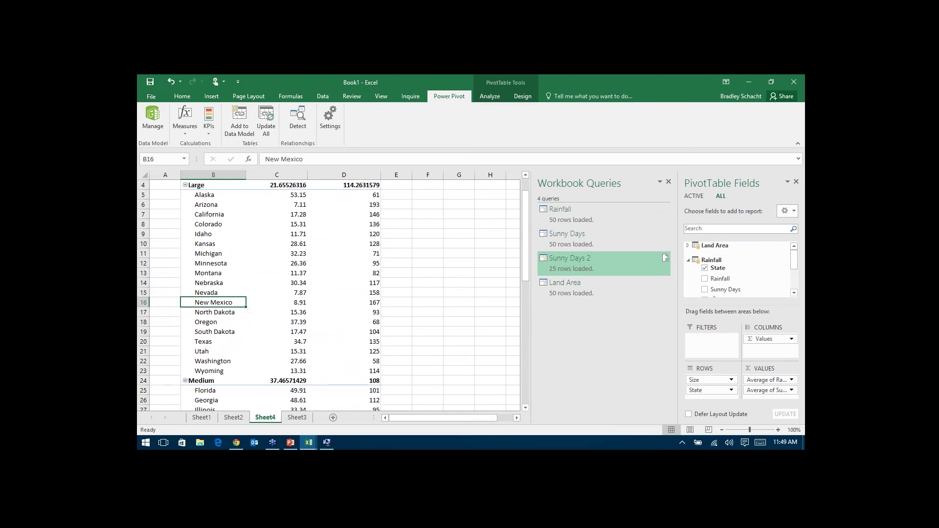
pyautogui.click(217, 206)
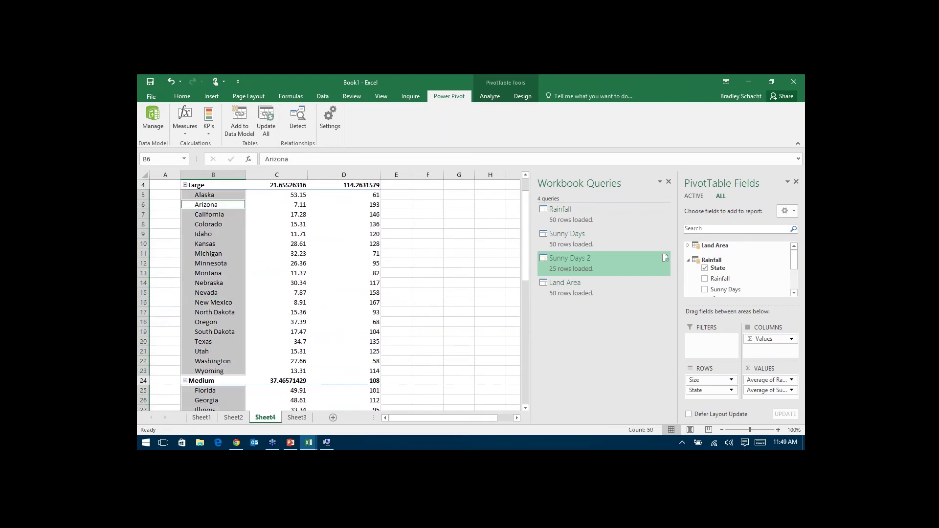
# Collapse the Large group in the PivotTable and compare the rainfall of Florida and Georgia with the other Medium states.
pyautogui.click(185, 185)
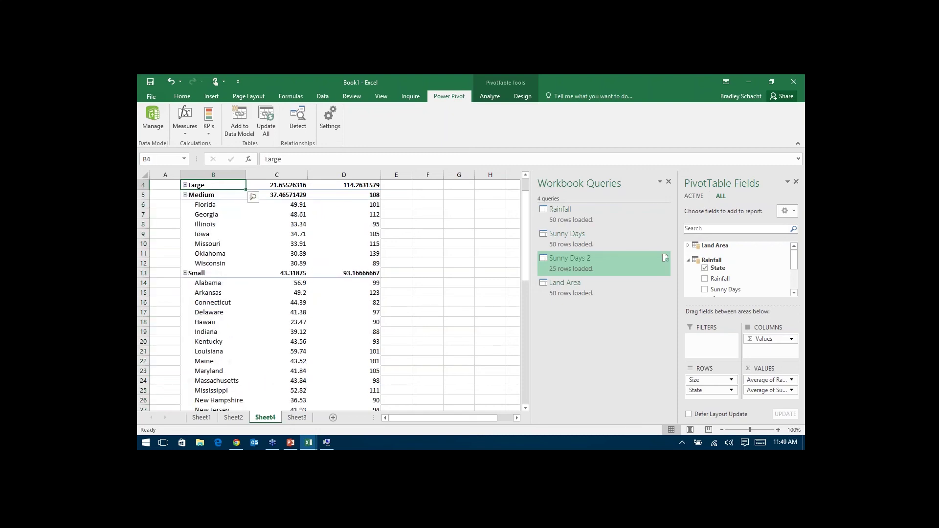
pyautogui.click(239, 206)
pyautogui.moveTo(240, 206); pyautogui.dragTo(210, 203)
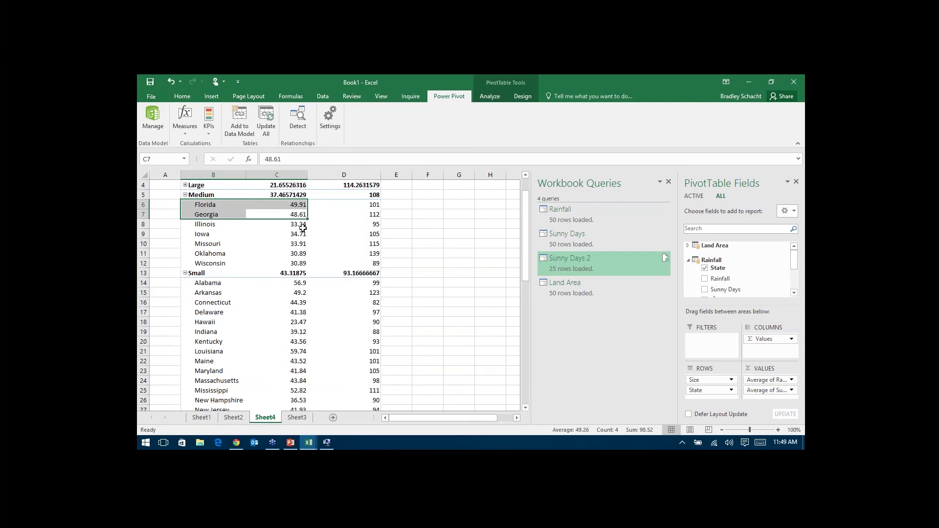
pyautogui.moveTo(320, 251)
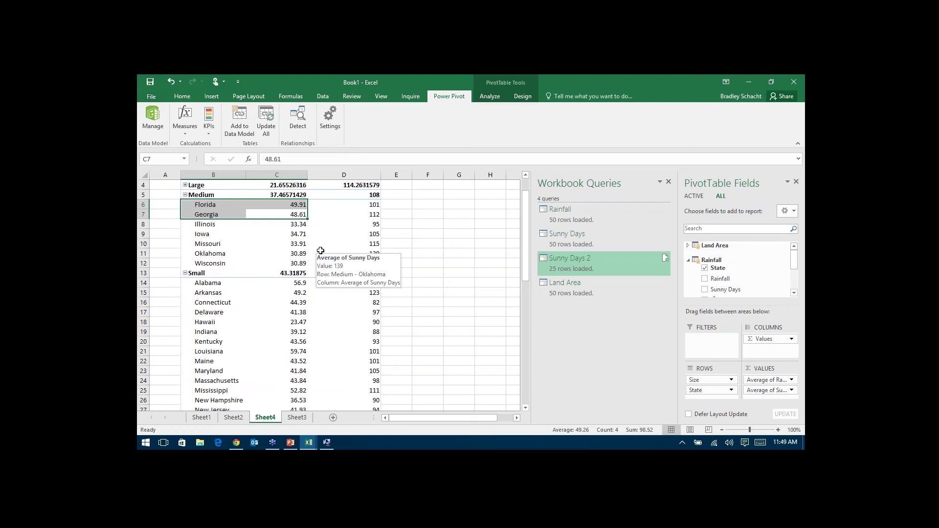
pyautogui.moveTo(278, 251)
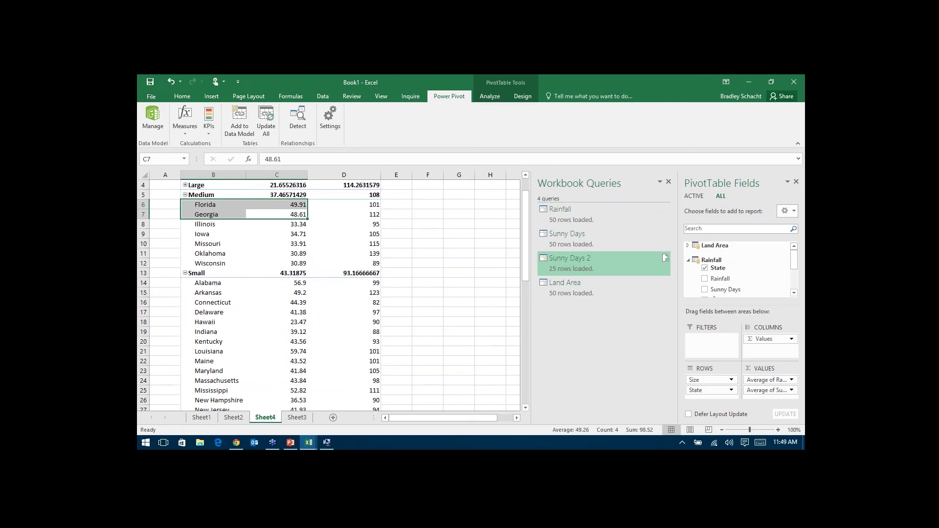
# Examine the average rainfall of Small states such as Louisiana, Alabama, North Carolina and New Hampshire.
pyautogui.scroll(-3, 274, 302)
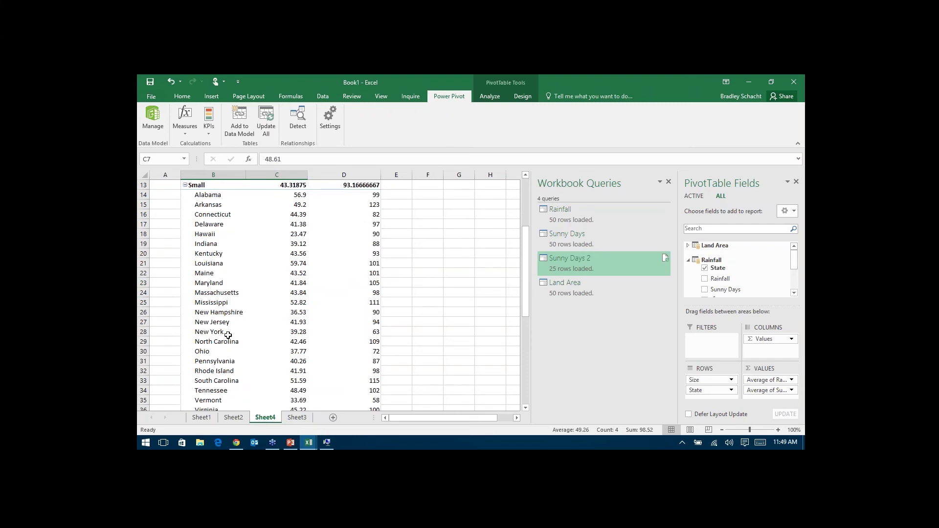
pyautogui.moveTo(216, 264); pyautogui.dragTo(277, 263)
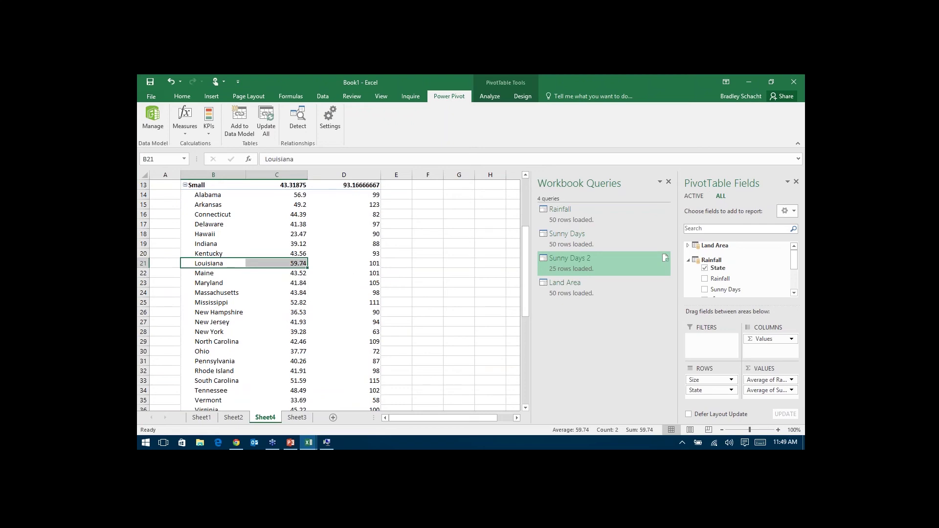
pyautogui.moveTo(221, 195); pyautogui.dragTo(302, 195)
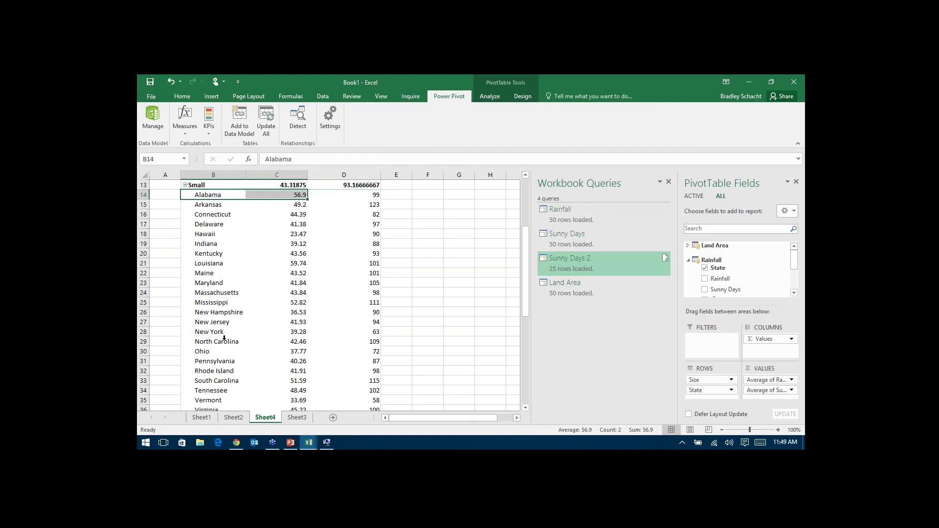
pyautogui.moveTo(223, 343); pyautogui.dragTo(289, 342)
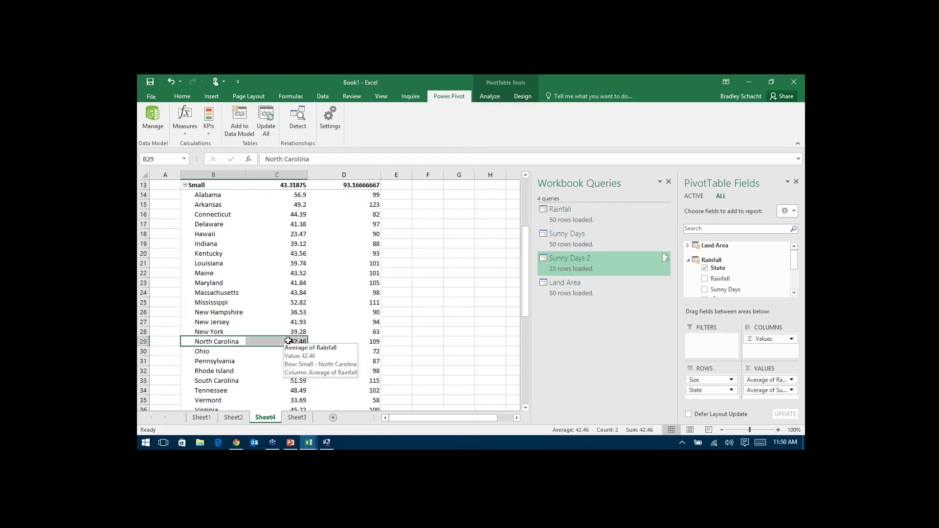
pyautogui.moveTo(338, 353)
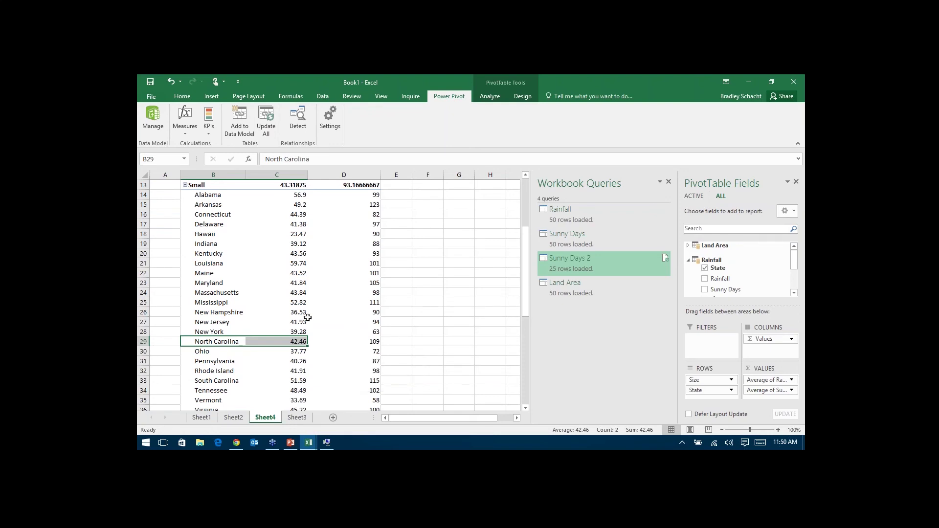
pyautogui.click(281, 312)
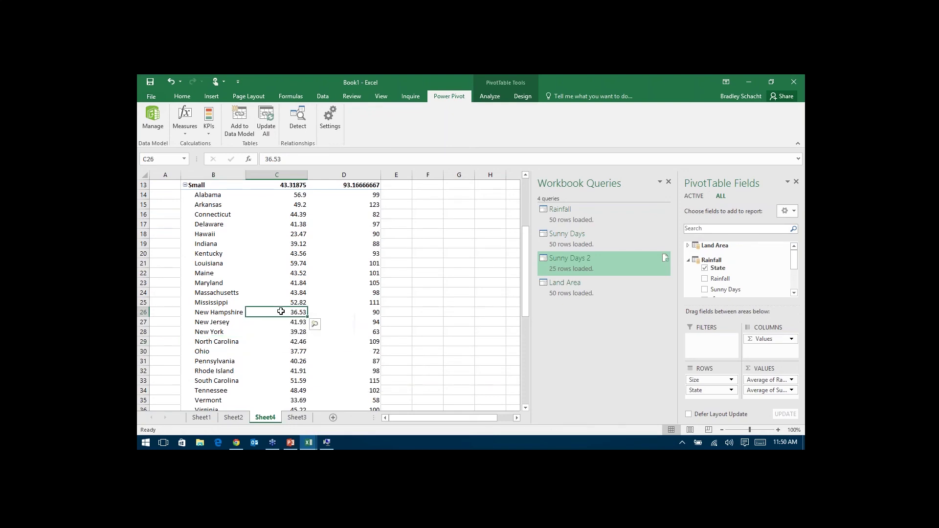
pyautogui.moveTo(281, 311)
# Close the Workbook Queries pane and switch to the Power BI for Analytics presentation in PowerPoint.
pyautogui.click(669, 182)
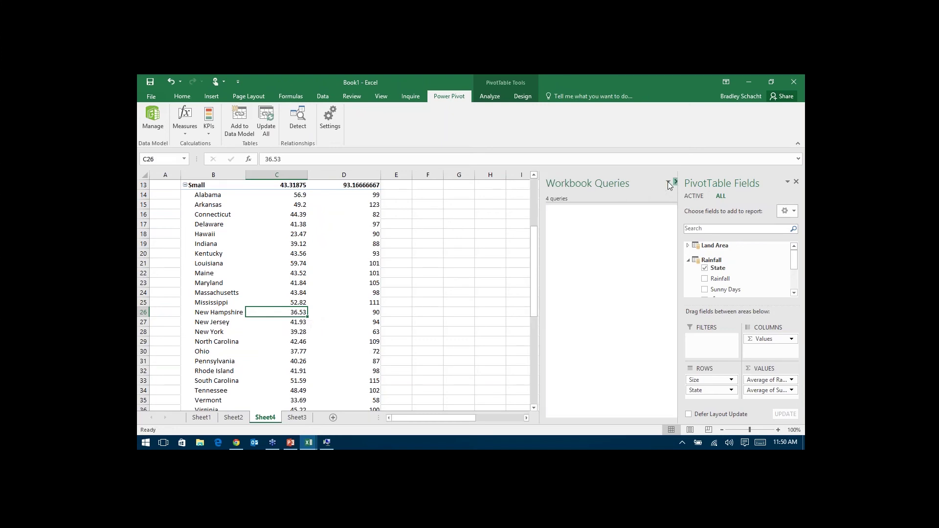
pyautogui.click(273, 233)
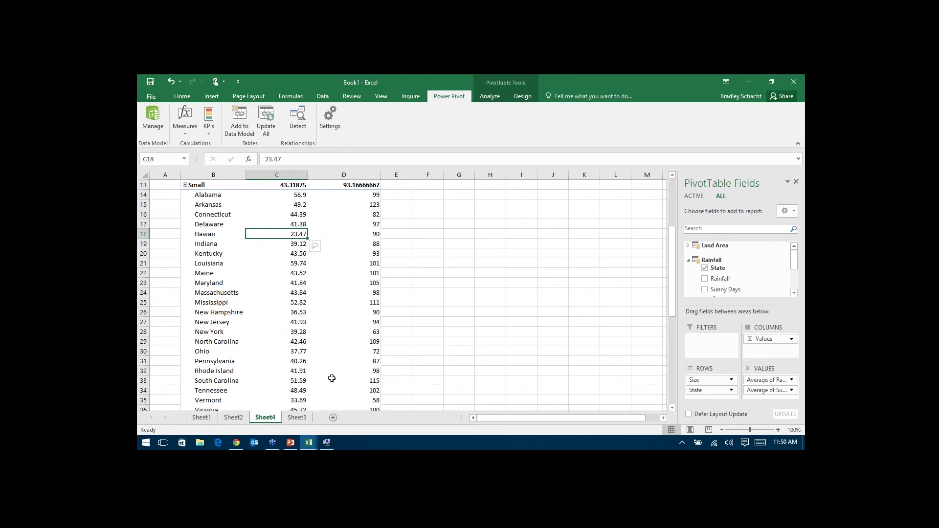
pyautogui.click(290, 442)
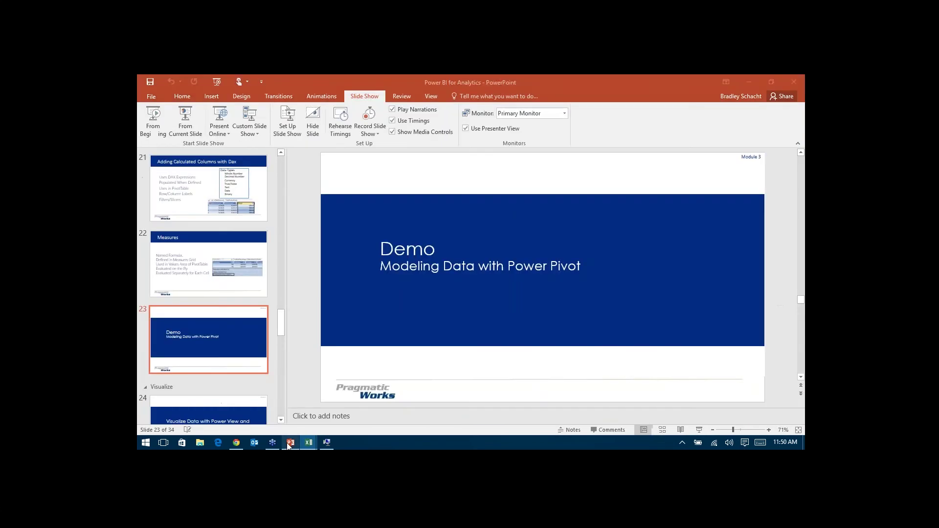
# Start the slide show from the Modeling Data with Power Pivot demo slide.
pyautogui.click(705, 431)
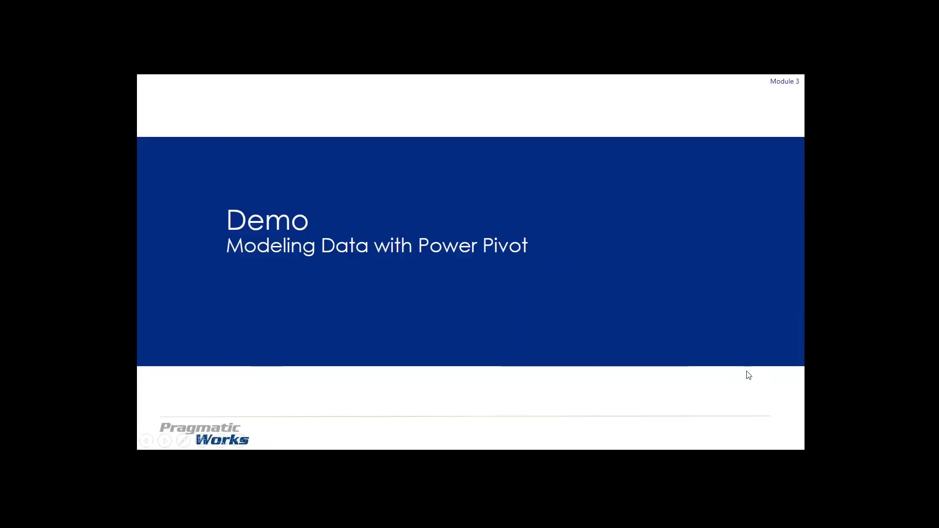
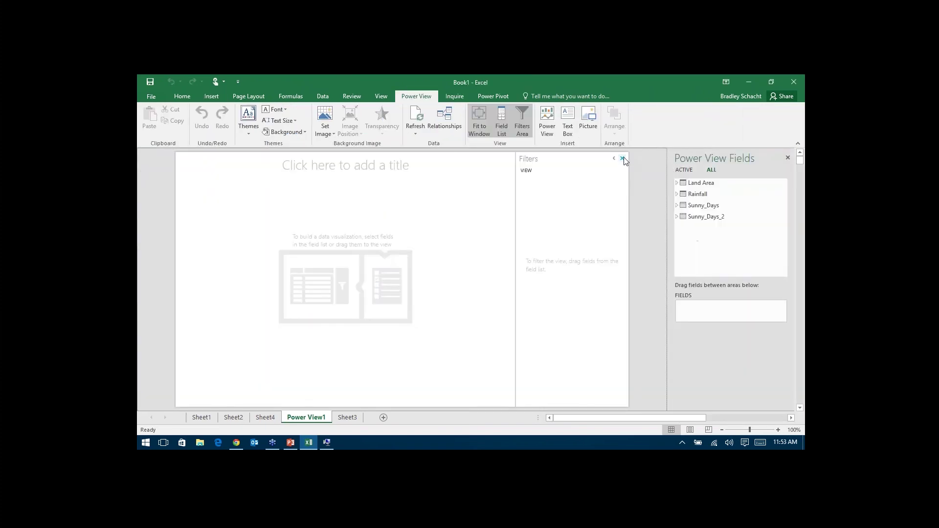
# Close the Filters area and build an enlarged Power View table of Sunny Days, Rainfall, Miles and the Land Area State.
pyautogui.click(622, 159)
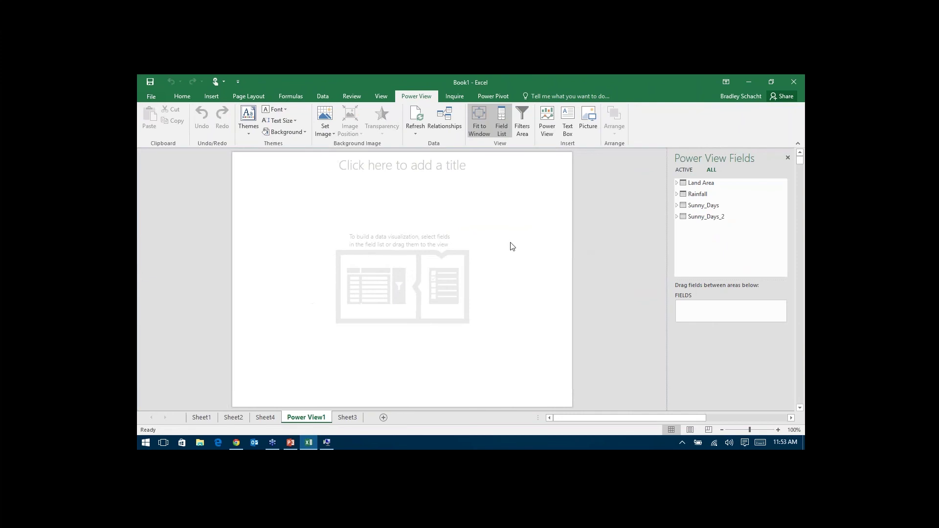
pyautogui.click(676, 194)
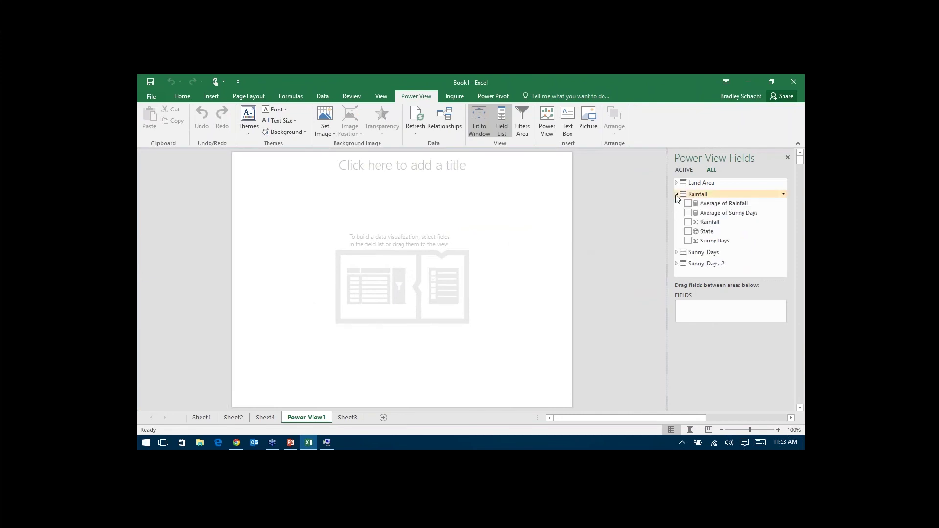
pyautogui.click(688, 241)
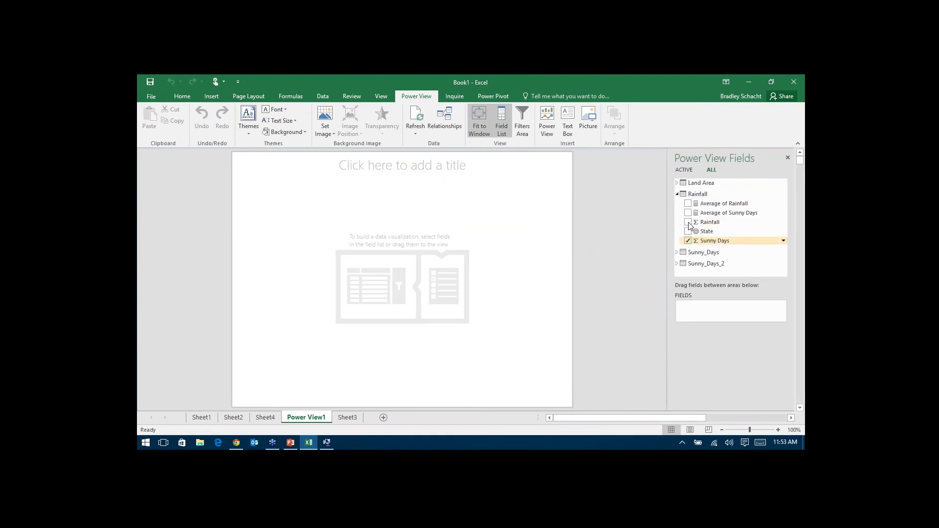
pyautogui.click(688, 223)
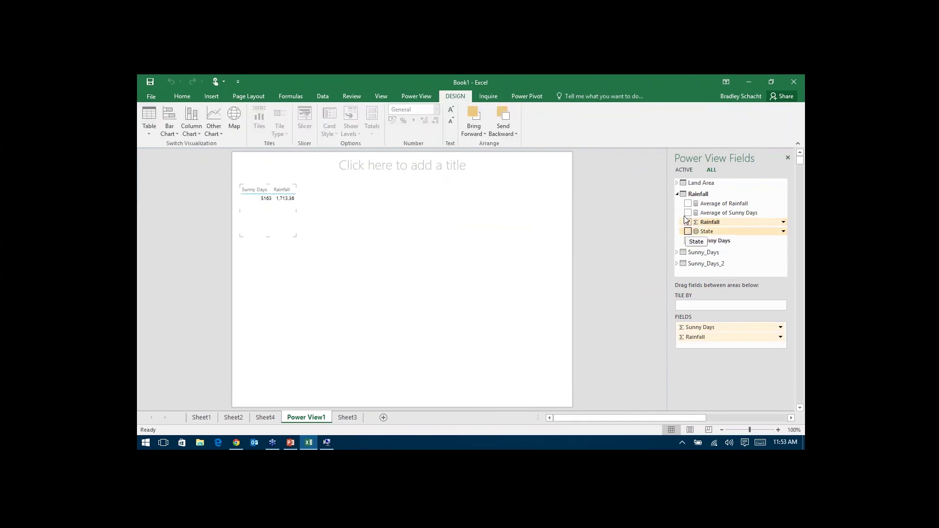
pyautogui.click(677, 182)
pyautogui.click(688, 192)
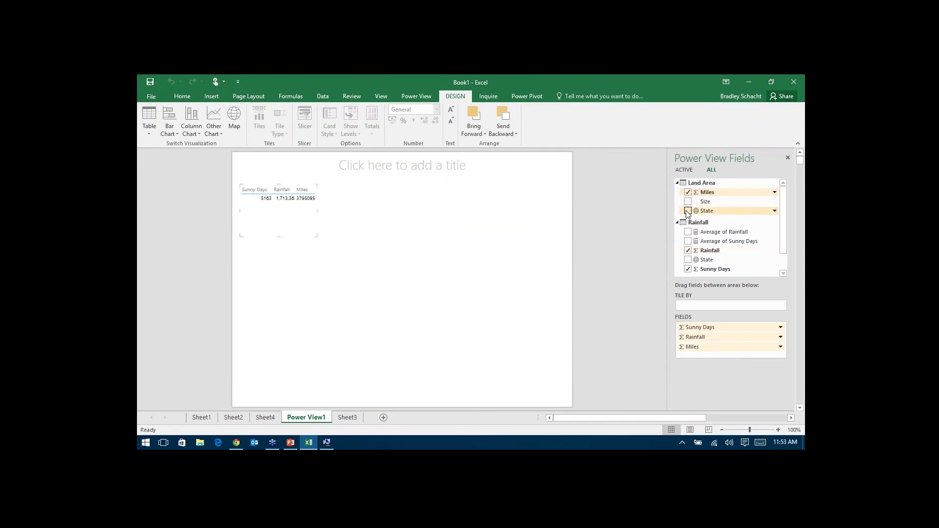
pyautogui.click(687, 211)
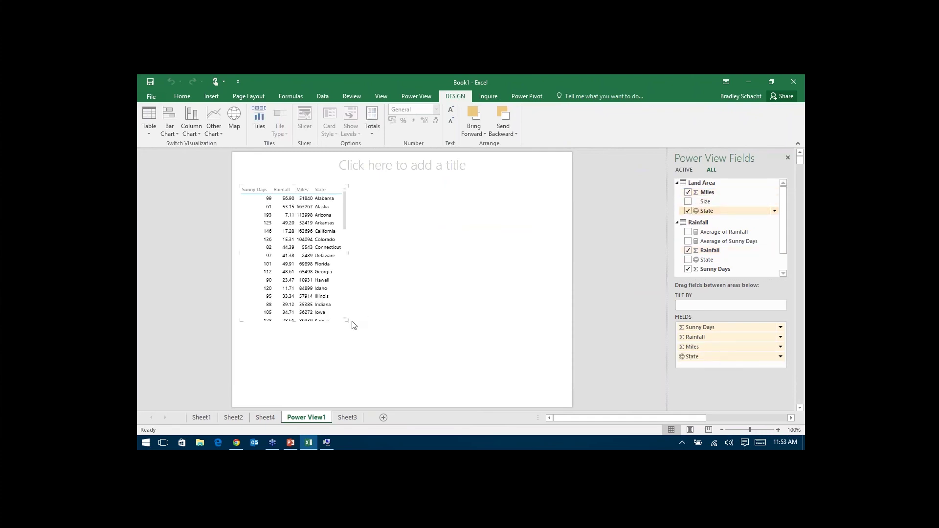
pyautogui.moveTo(347, 321); pyautogui.dragTo(364, 361)
pyautogui.moveTo(368, 204); pyautogui.dragTo(375, 204)
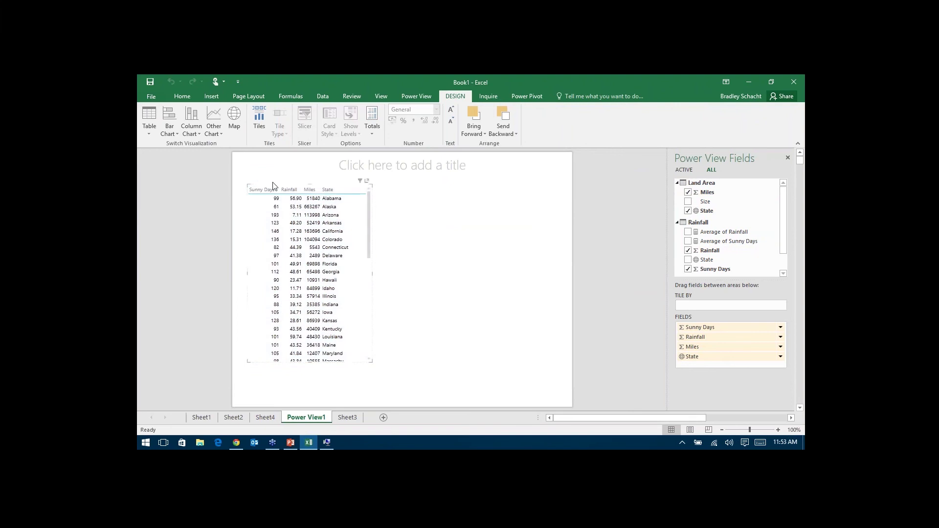
# Convert the Power View table to a clustered bar chart and widen it.
pyautogui.click(174, 131)
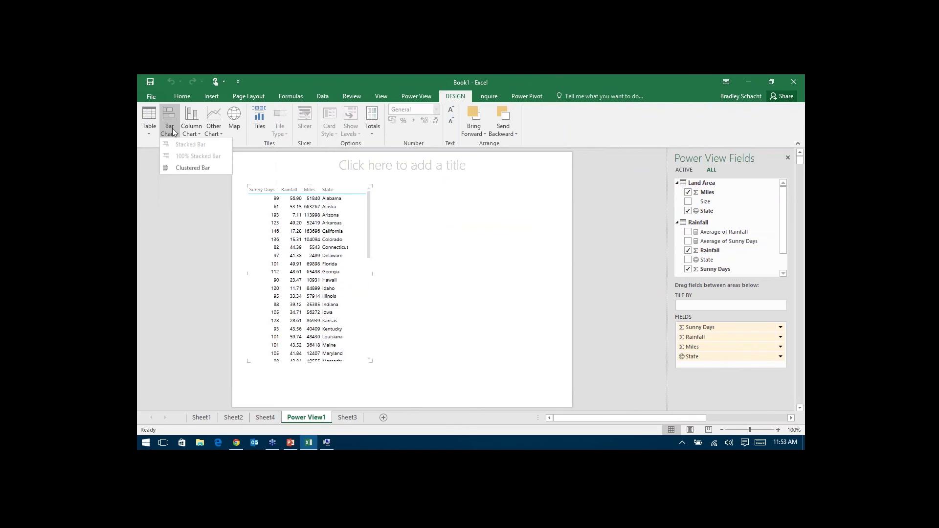
pyautogui.click(174, 171)
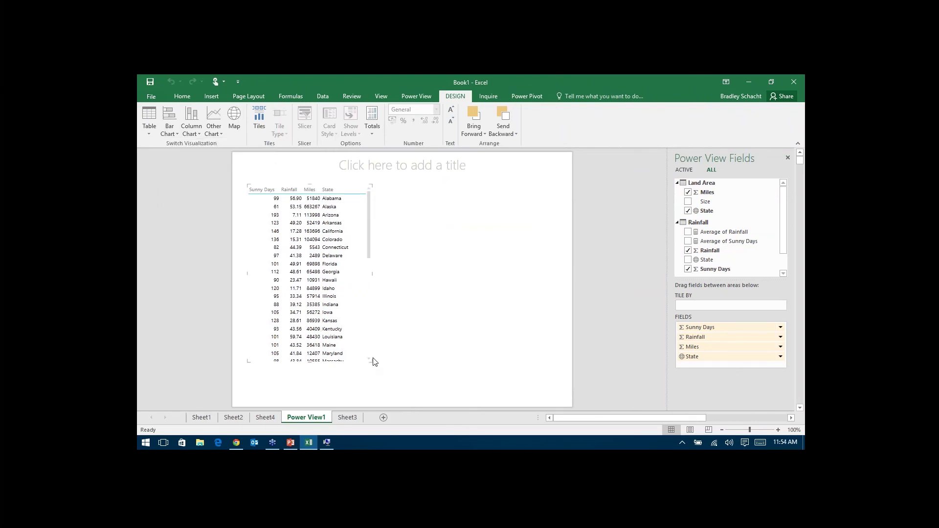
pyautogui.moveTo(373, 273); pyautogui.dragTo(434, 273)
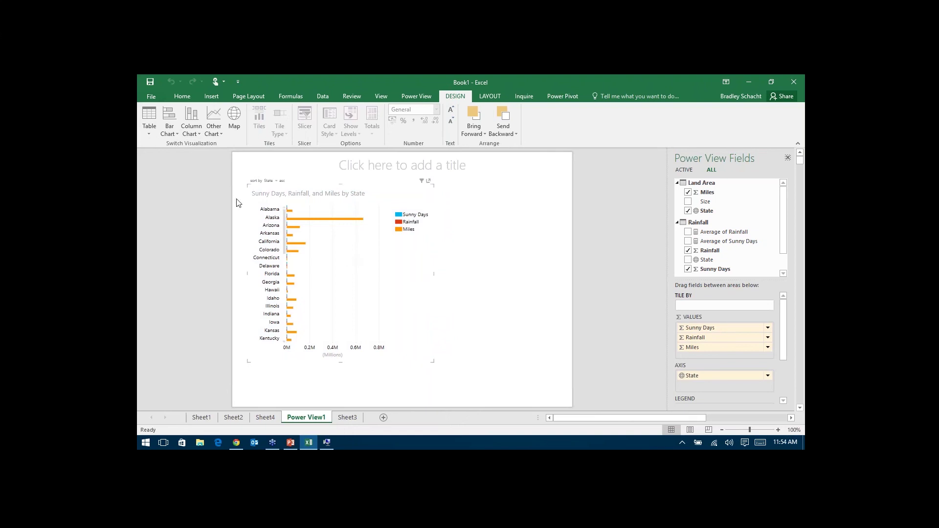
# Change the visualization to a scatter chart and enlarge it to fill the Power View canvas below the title.
pyautogui.click(217, 131)
pyautogui.click(226, 157)
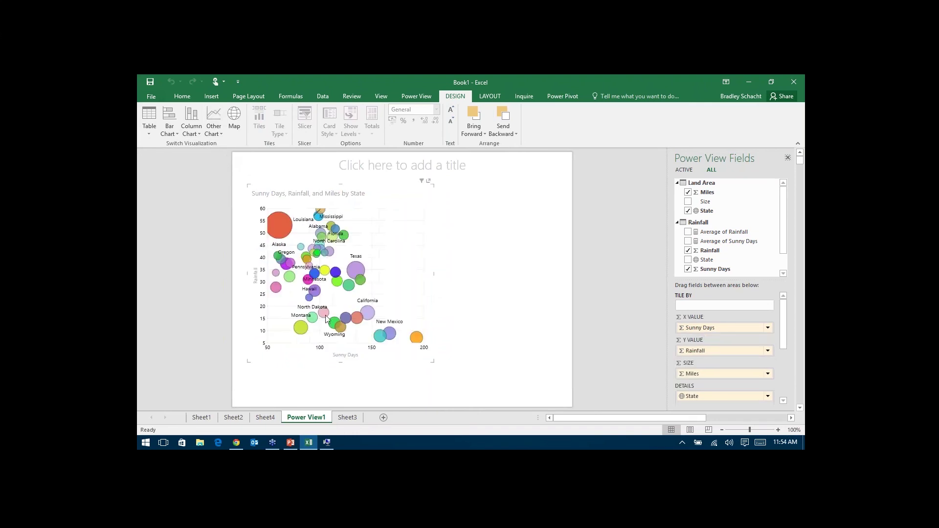
pyautogui.moveTo(436, 366); pyautogui.dragTo(580, 406)
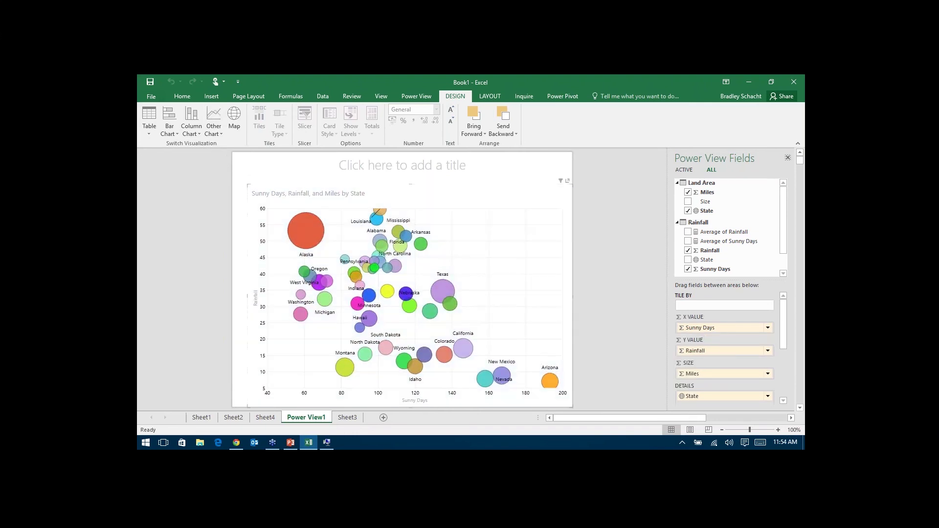
pyautogui.moveTo(243, 185); pyautogui.dragTo(221, 180)
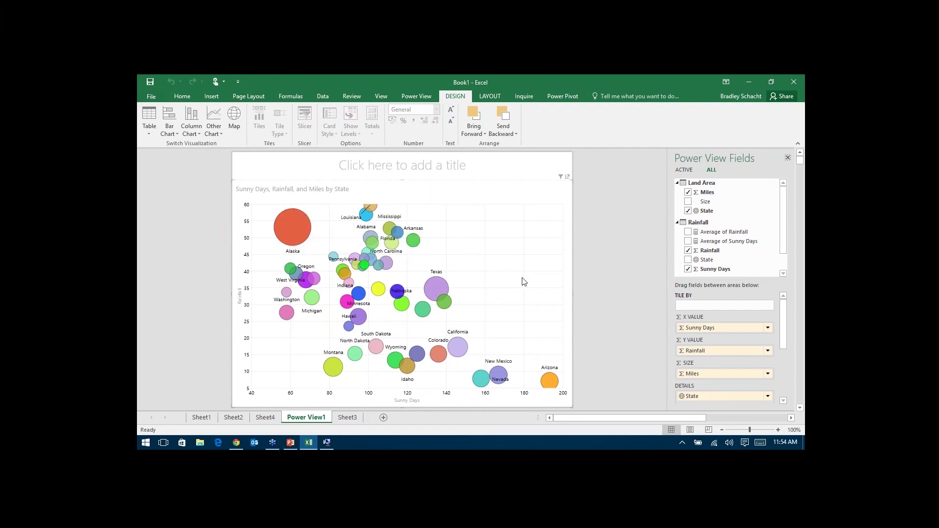
# Examine the sunny days, rainfall and miles of individual state bubbles such as Alaska, Oklahoma, Vermont and Washington.
pyautogui.moveTo(286, 228)
pyautogui.moveTo(446, 306)
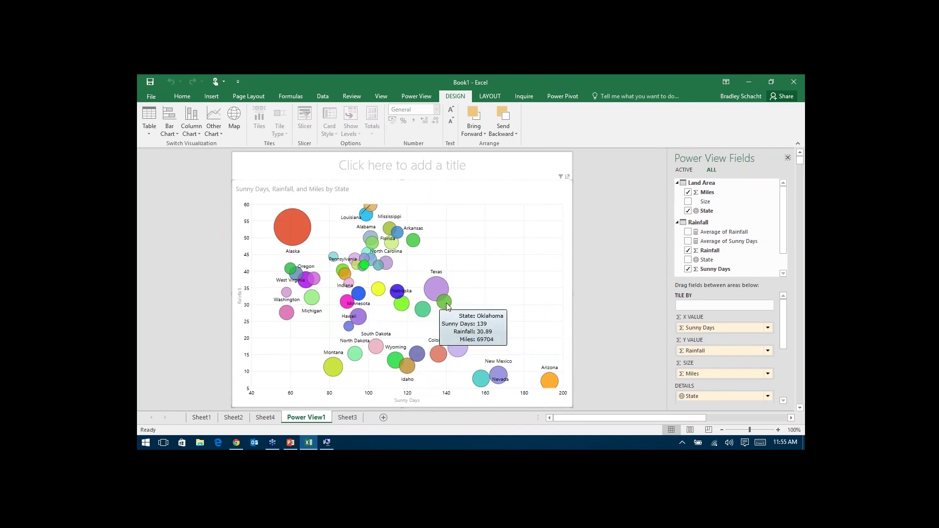
pyautogui.moveTo(378, 292)
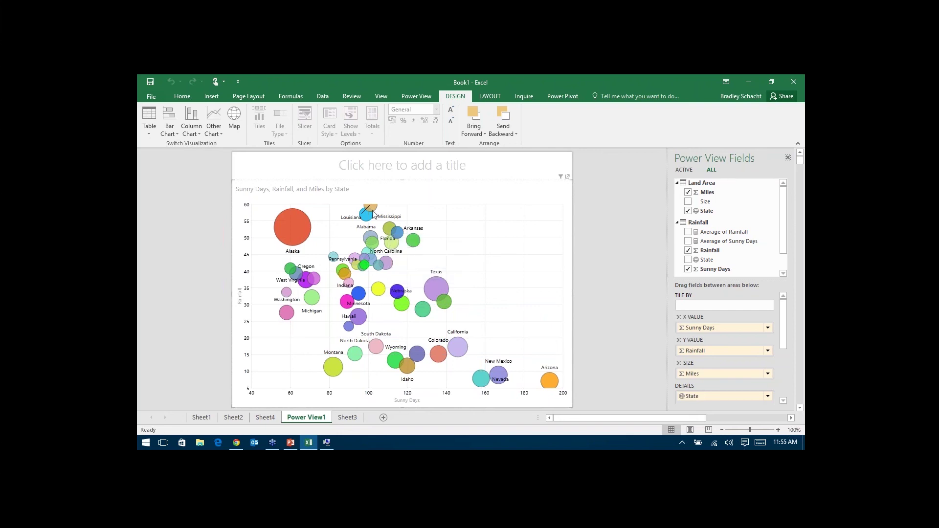
pyautogui.moveTo(374, 209)
pyautogui.moveTo(286, 297)
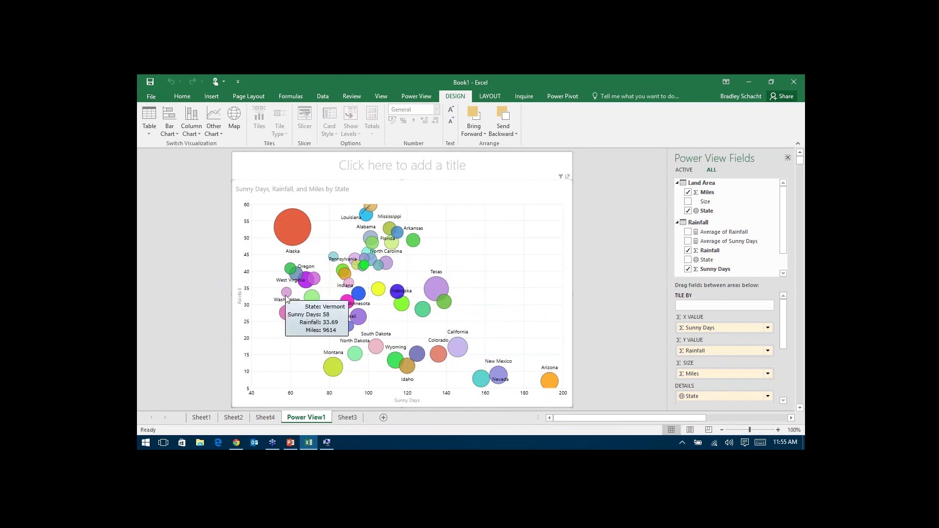
pyautogui.moveTo(286, 317)
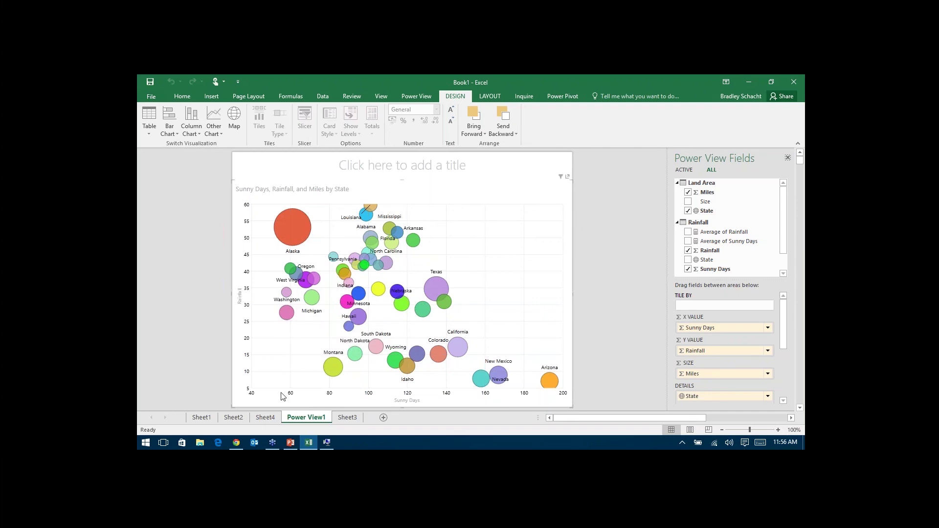
# Go to Sheet4, check the Launch Power Map command in the remote desktop workbook, and open 3D Maps from Book1.
pyautogui.click(265, 418)
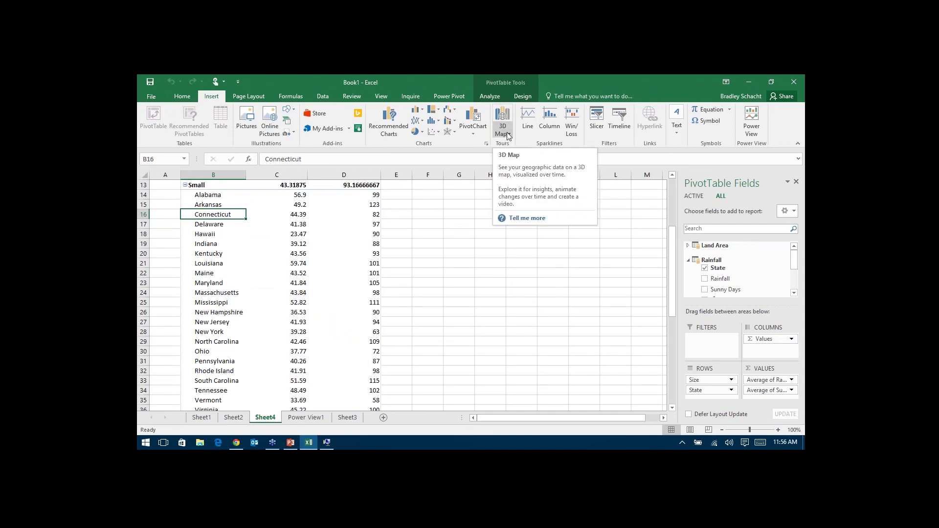
pyautogui.click(329, 442)
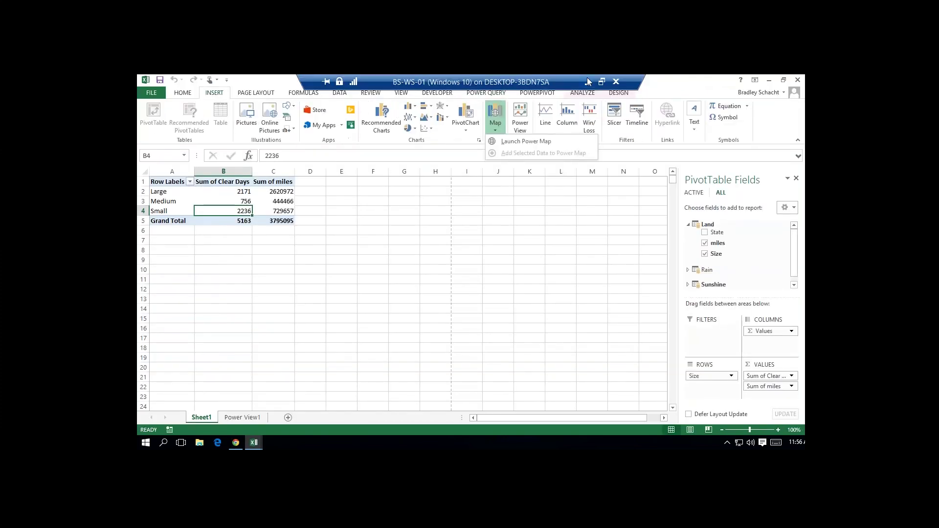
pyautogui.click(502, 126)
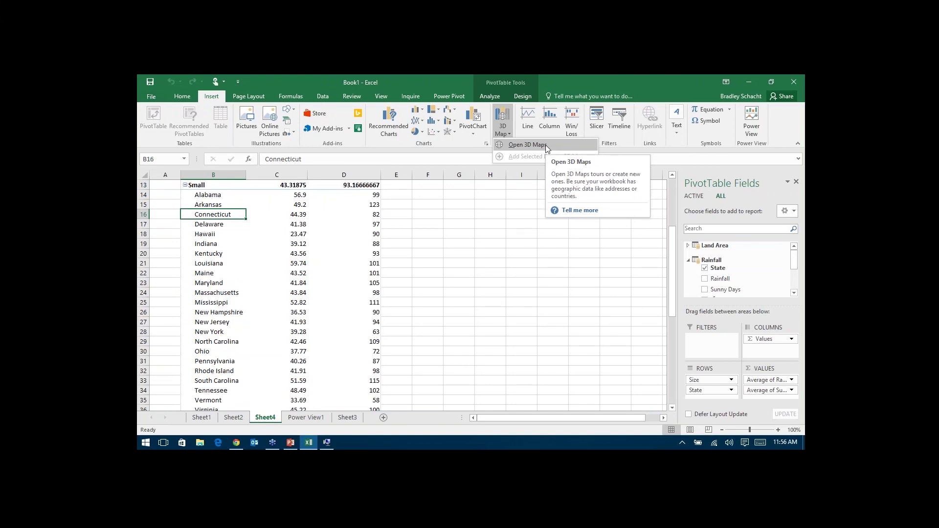
pyautogui.click(545, 145)
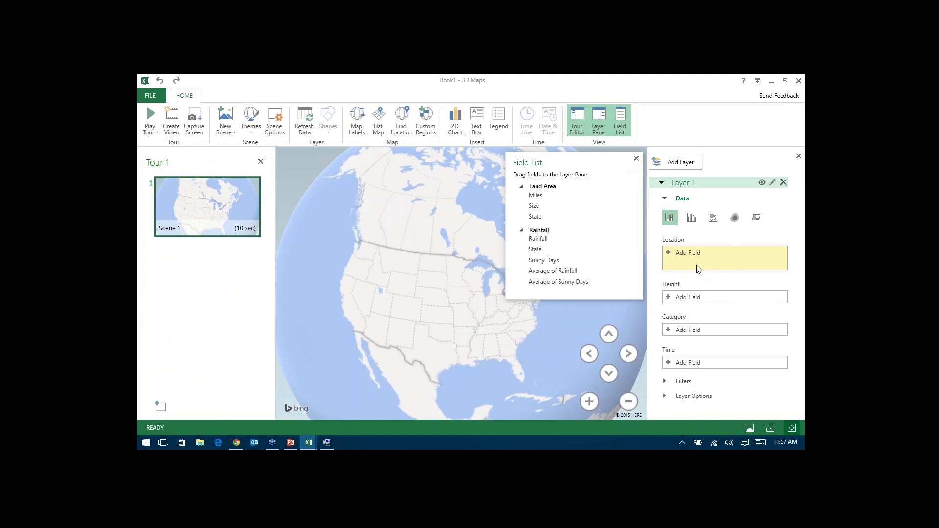
# Rename Layer 1 as Rain.
pyautogui.click(686, 183)
pyautogui.click(669, 186)
pyautogui.click(773, 183)
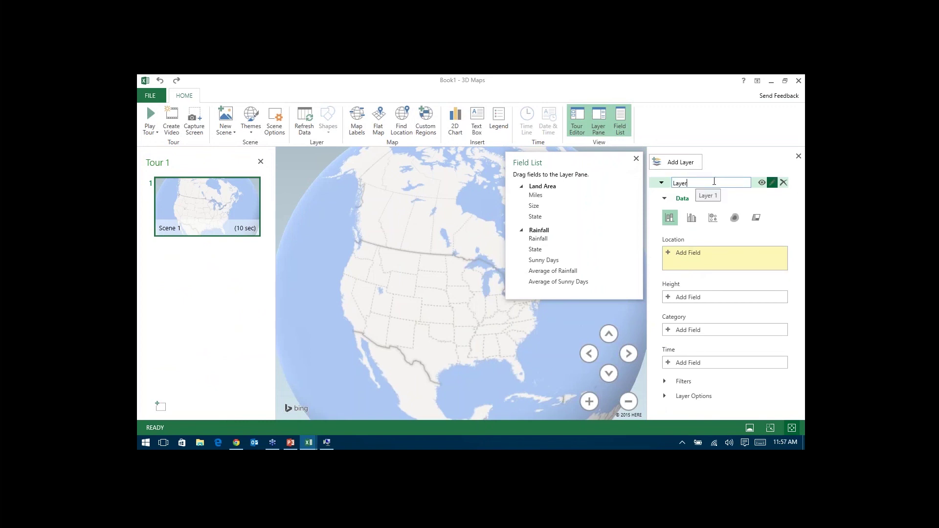
pyautogui.press('BackSpace')
pyautogui.press('BackSpace')
pyautogui.press('BackSpace')
pyautogui.press('BackSpace')
pyautogui.press('BackSpace')
pyautogui.write('Rain')
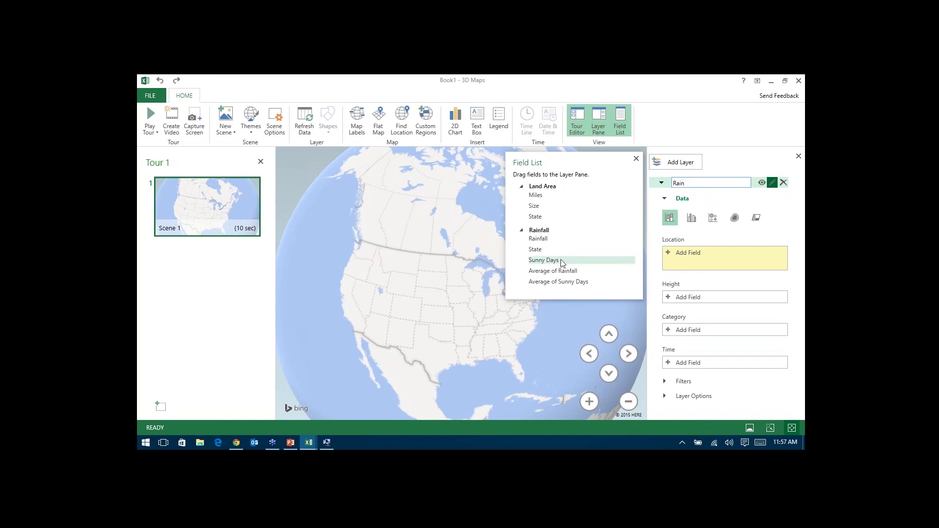
pyautogui.press('Escape')
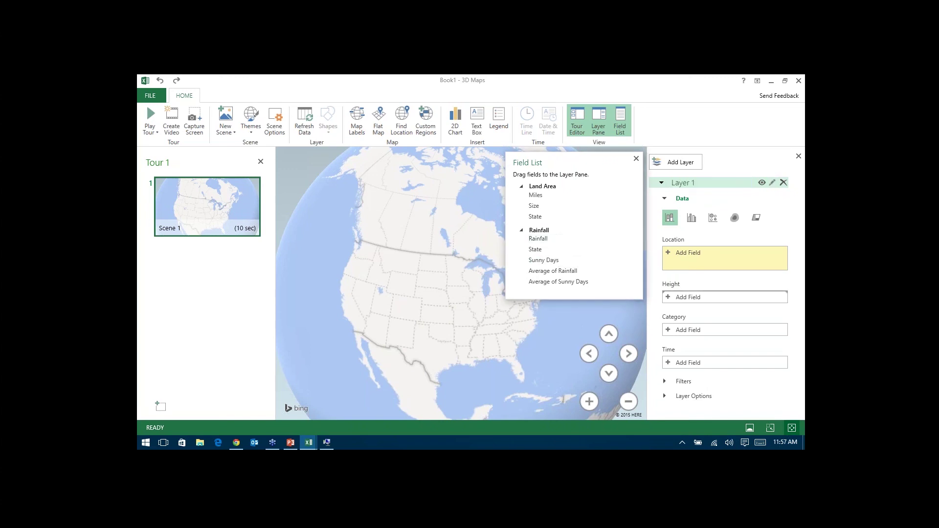
# Add Rainfall as the Rain layer's height and the Rainfall table's State as its location.
pyautogui.moveTo(696, 298); pyautogui.dragTo(695, 298)
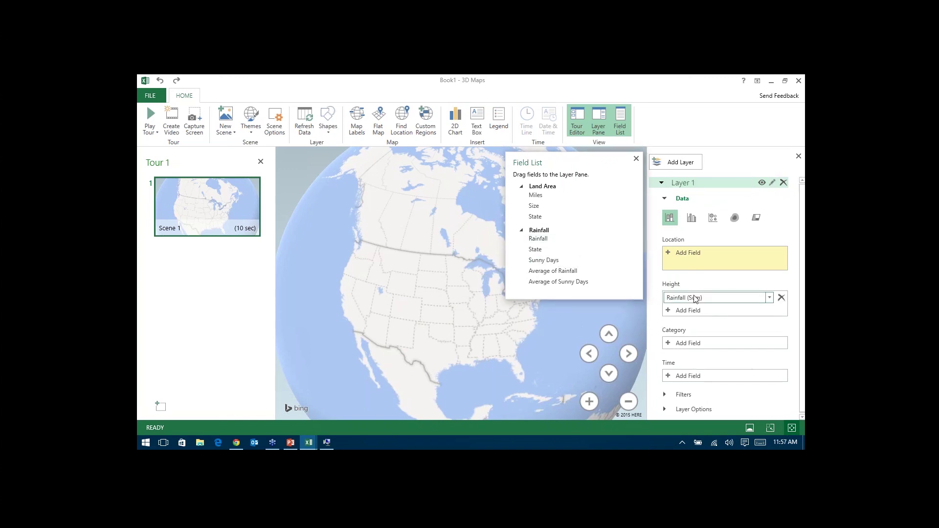
pyautogui.moveTo(543, 249); pyautogui.dragTo(704, 258)
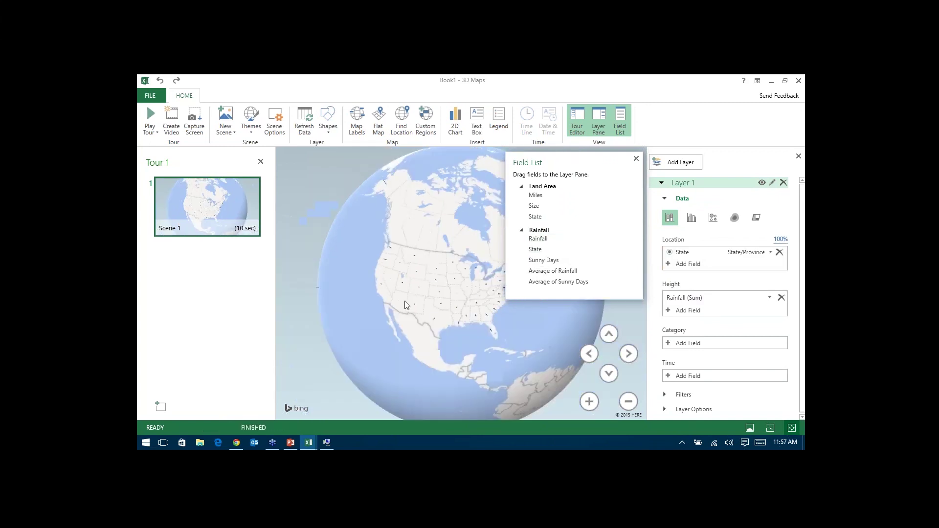
pyautogui.moveTo(451, 341); pyautogui.dragTo(435, 291)
pyautogui.scroll(4, 436, 292)
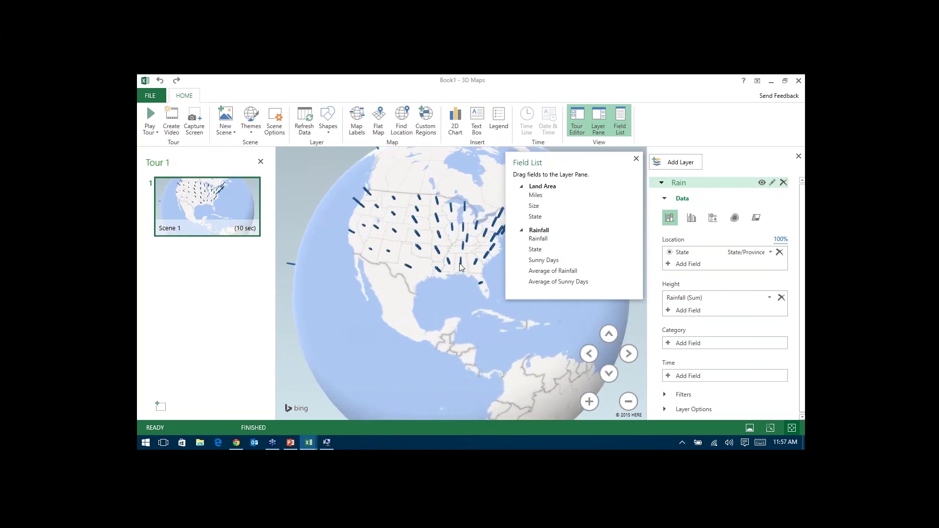
pyautogui.scroll(2, 470, 268)
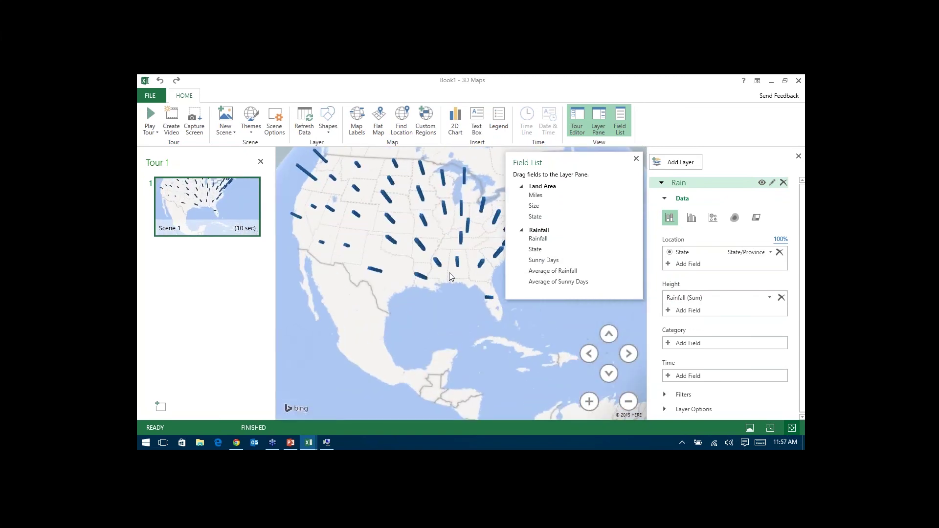
pyautogui.click(608, 373)
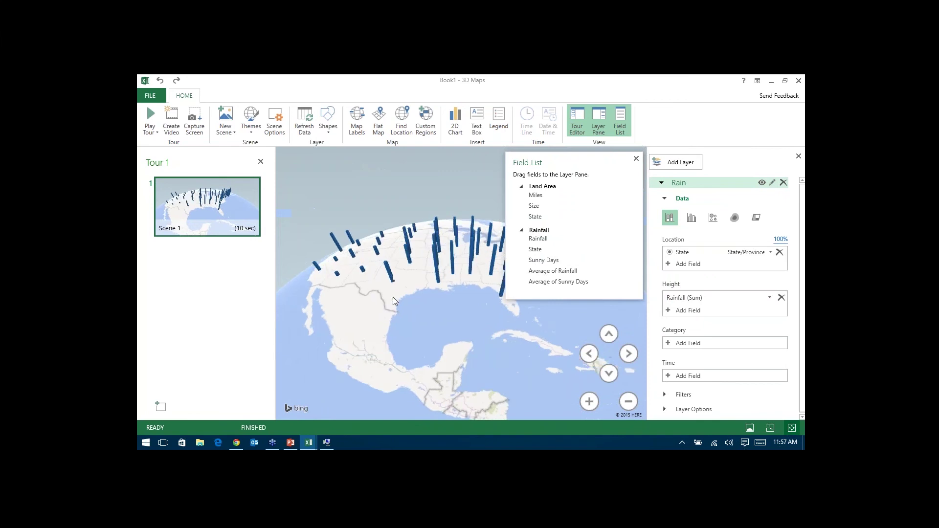
pyautogui.moveTo(395, 300); pyautogui.dragTo(362, 321)
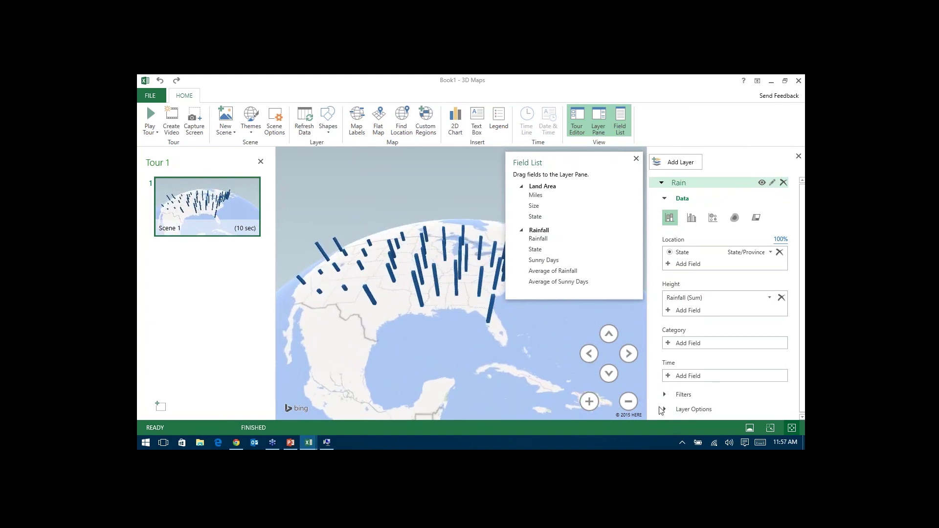
# Collapse the Rain layer's data settings and set the column thickness to 84% in its layer options.
pyautogui.click(663, 200)
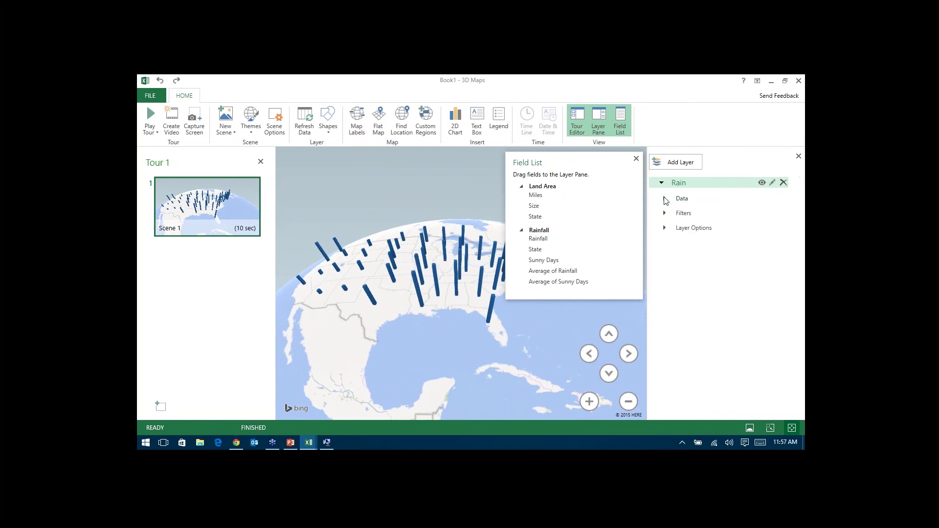
pyautogui.click(665, 228)
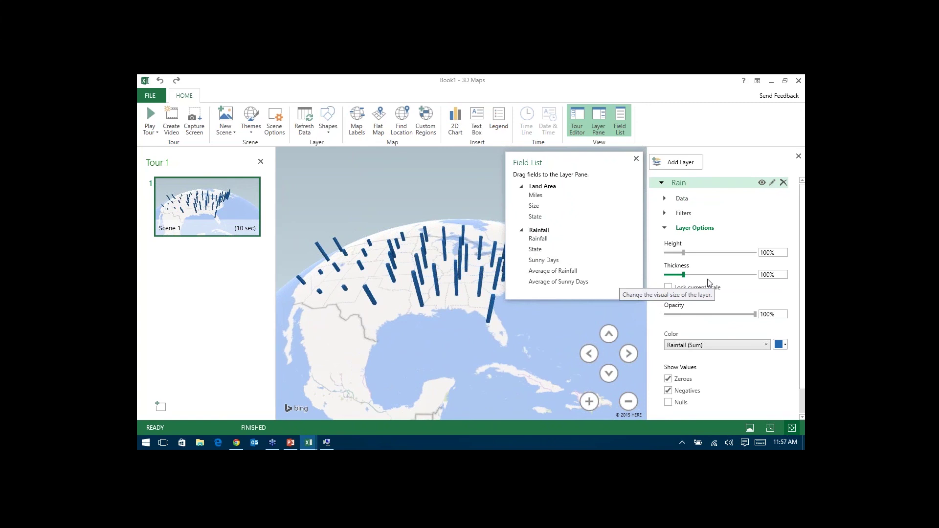
pyautogui.moveTo(683, 275)
pyautogui.mouseDown()
pyautogui.moveTo(709, 276)
pyautogui.moveTo(680, 277)
pyautogui.mouseUp()
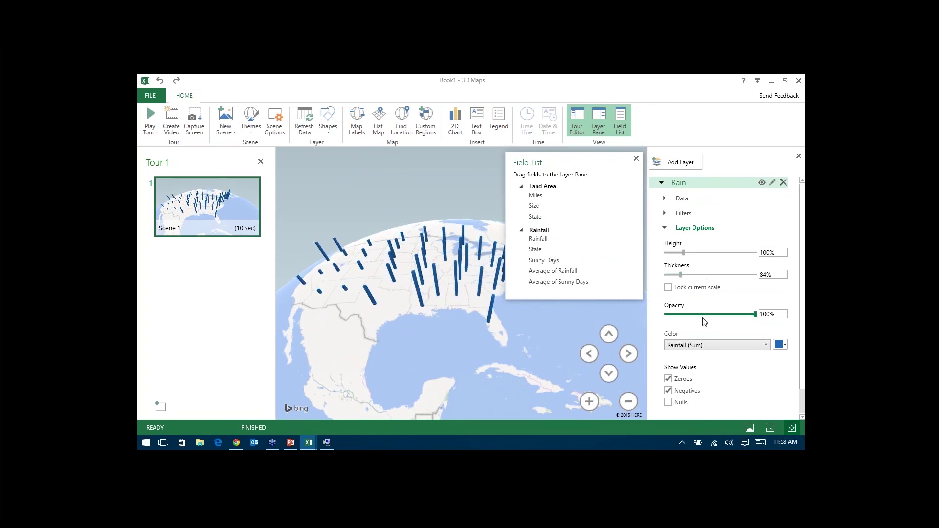
# Add a second map layer and rename it Sun.
pyautogui.click(741, 349)
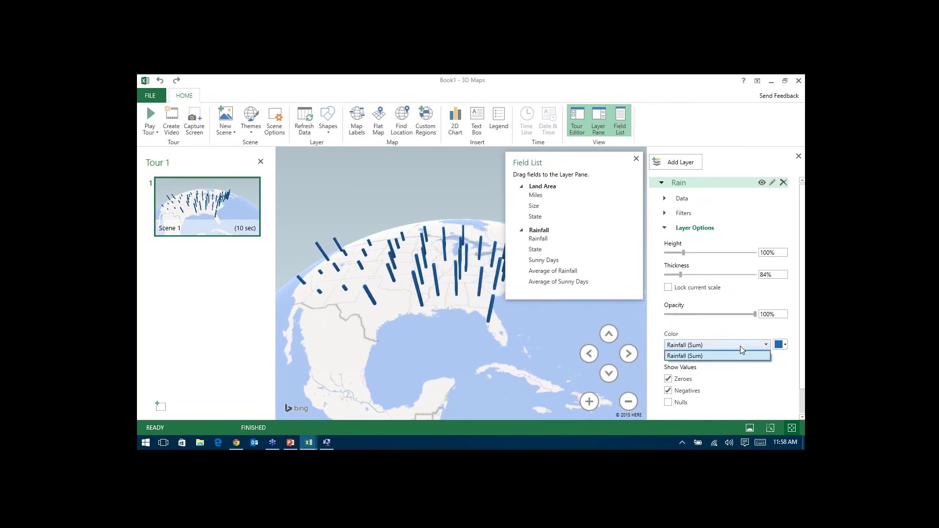
pyautogui.click(786, 366)
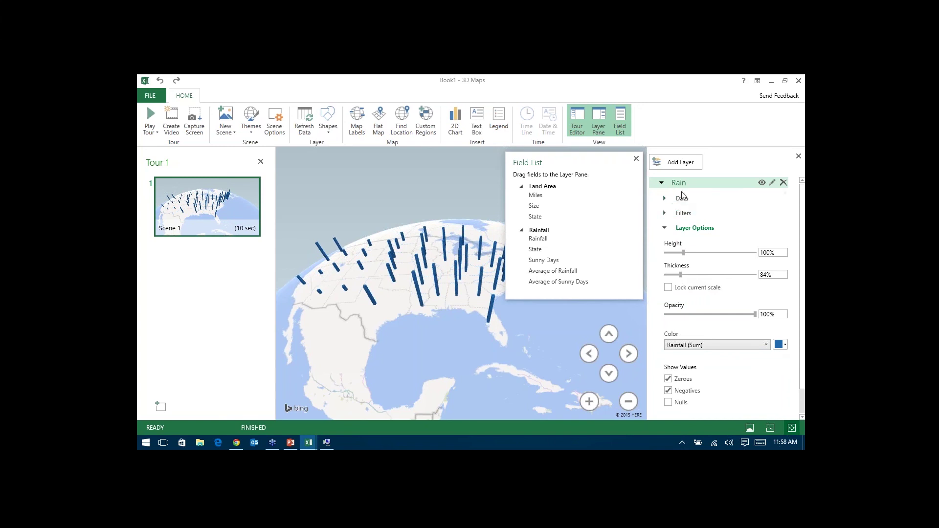
pyautogui.click(679, 163)
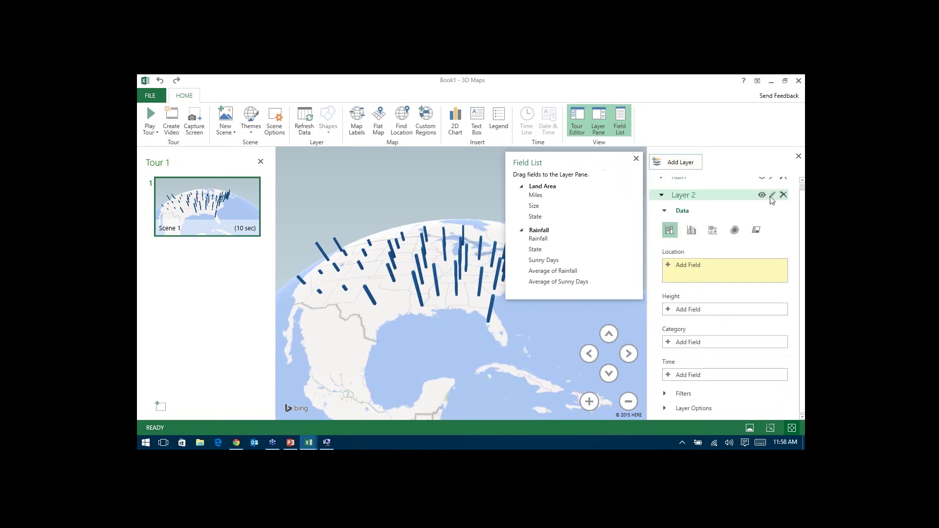
pyautogui.click(772, 195)
pyautogui.hotkey('ctrl', 'a')
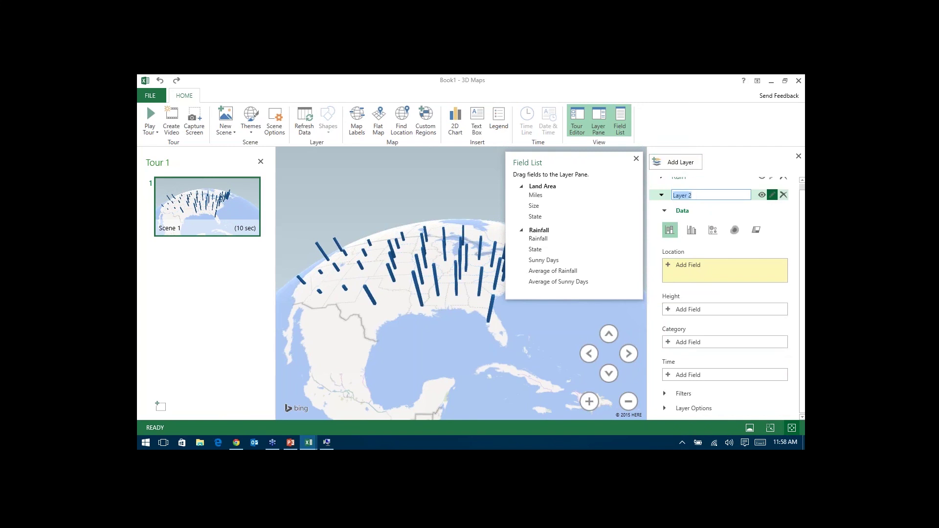
pyautogui.write('Suuny')
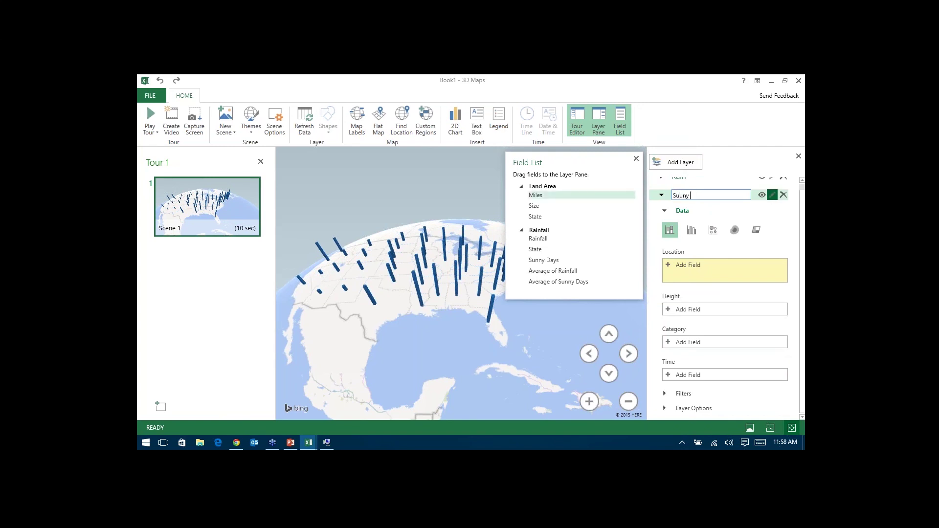
pyautogui.press('BackSpace')
pyautogui.press('BackSpace')
pyautogui.press('BackSpace')
pyautogui.write('n')
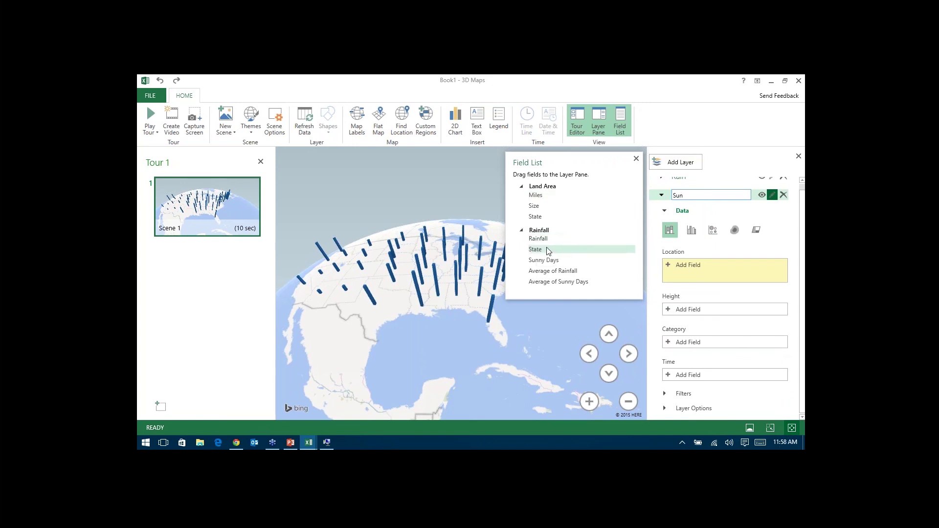
# Use the Rainfall table's State as the Sun layer's location and Sunny Days as its height, and delete its legend.
pyautogui.moveTo(547, 250); pyautogui.dragTo(723, 270)
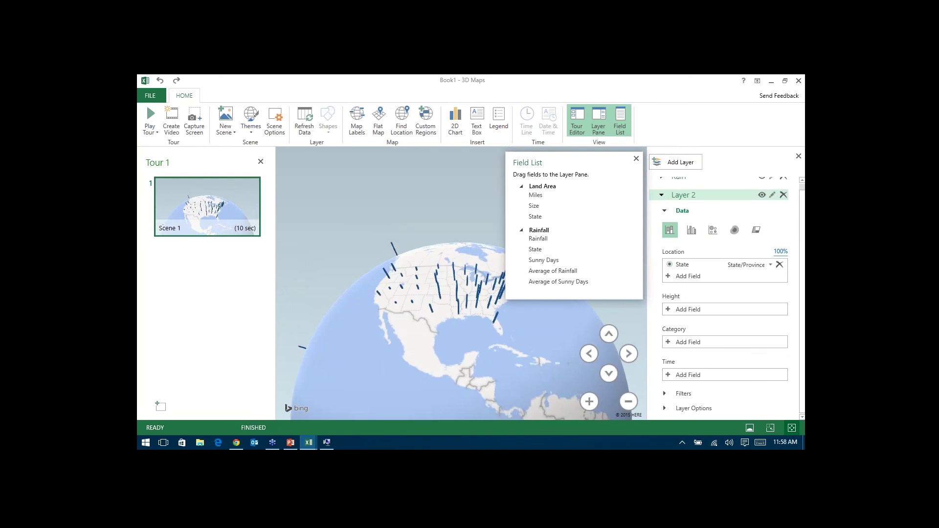
pyautogui.moveTo(546, 260); pyautogui.dragTo(693, 312)
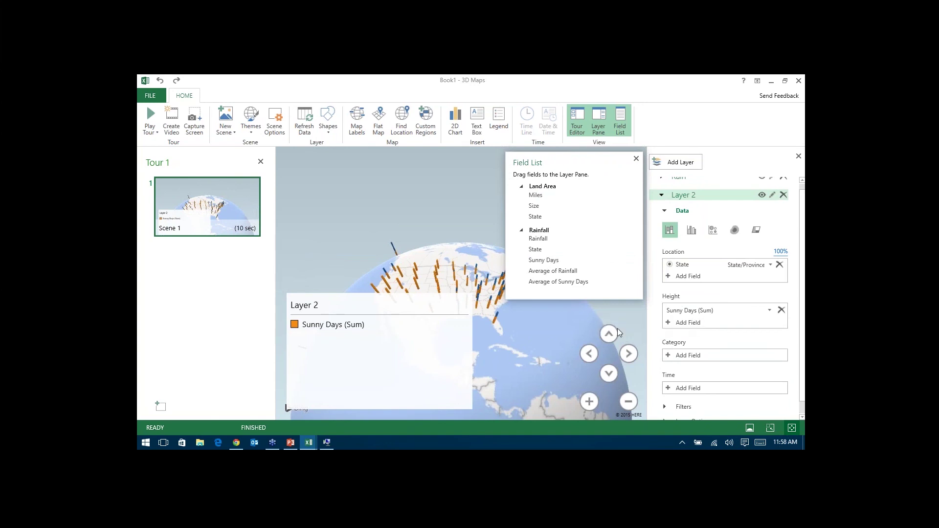
pyautogui.click(465, 300)
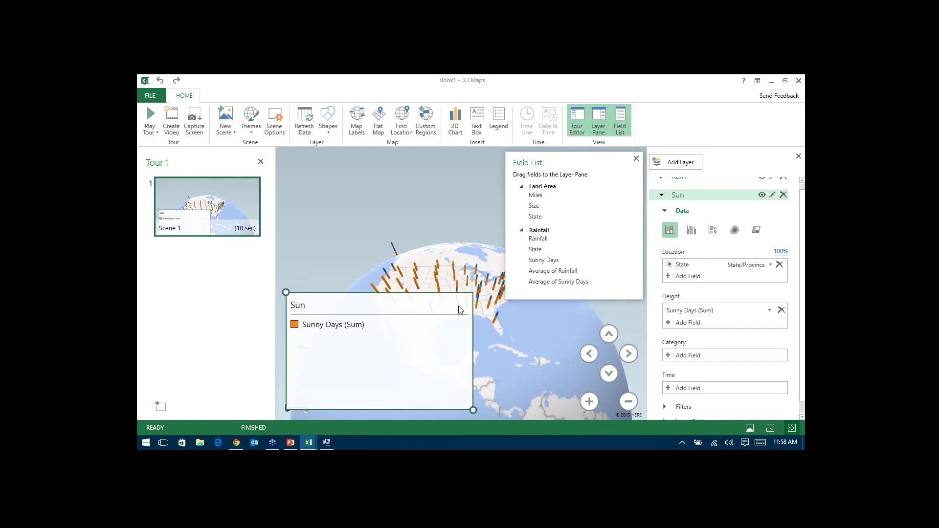
pyautogui.press('Delete')
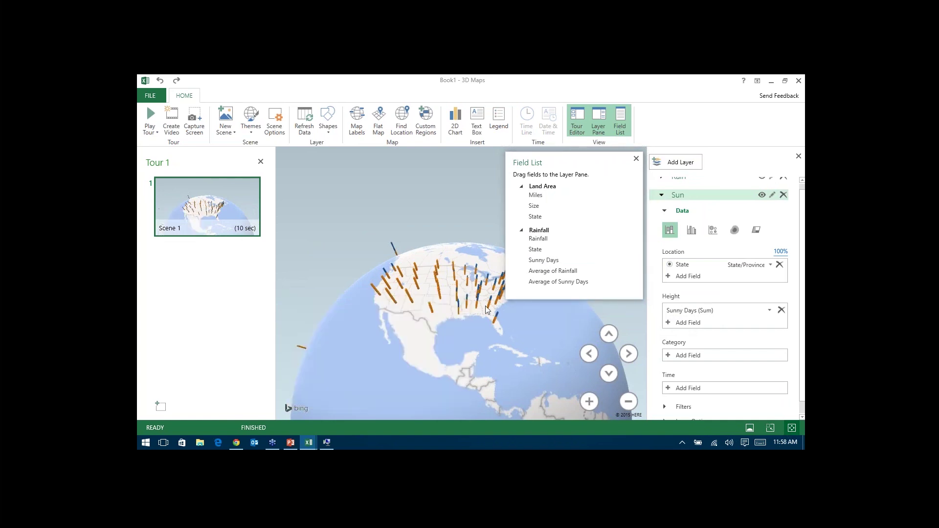
# Close the field list and change the Sun layer's visualization to a heat map.
pyautogui.click(636, 158)
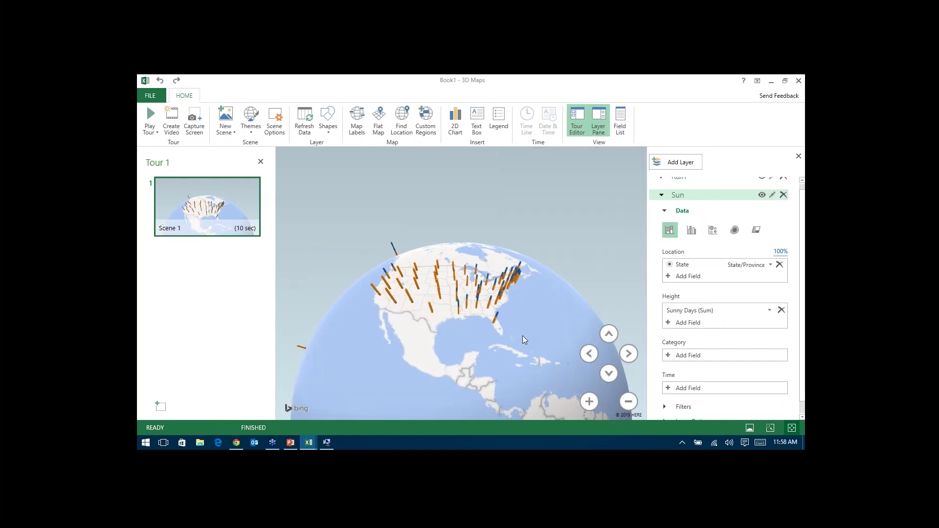
pyautogui.scroll(1, 522, 335)
pyautogui.scroll(3, 522, 333)
pyautogui.moveTo(522, 332)
pyautogui.mouseDown()
pyautogui.moveTo(481, 292)
pyautogui.moveTo(514, 345)
pyautogui.mouseUp()
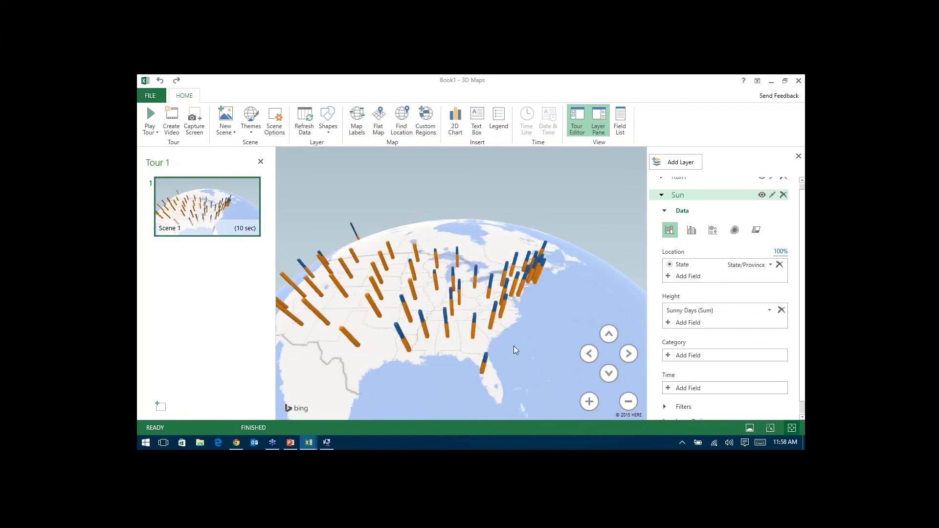
pyautogui.click(735, 231)
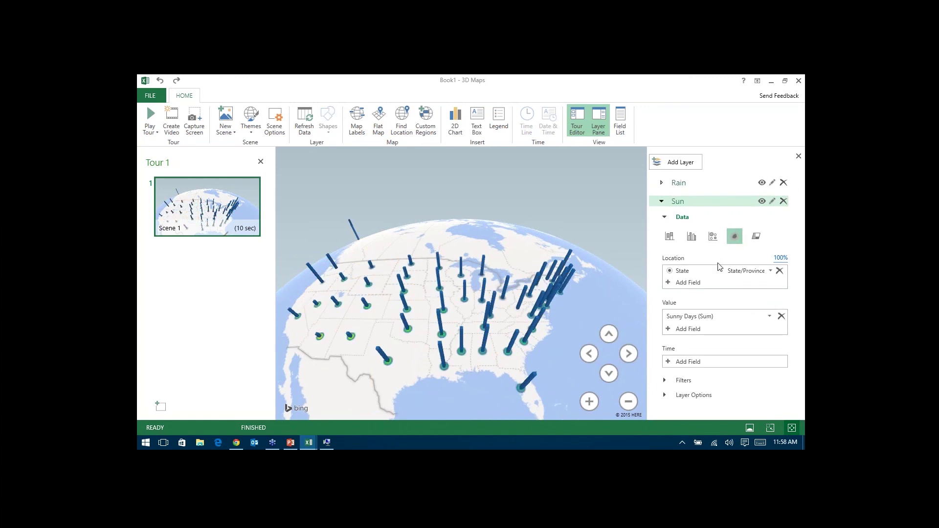
# Set the Sun heat map's radius of influence to 155% and its color scale to 157% in the layer options.
pyautogui.click(665, 219)
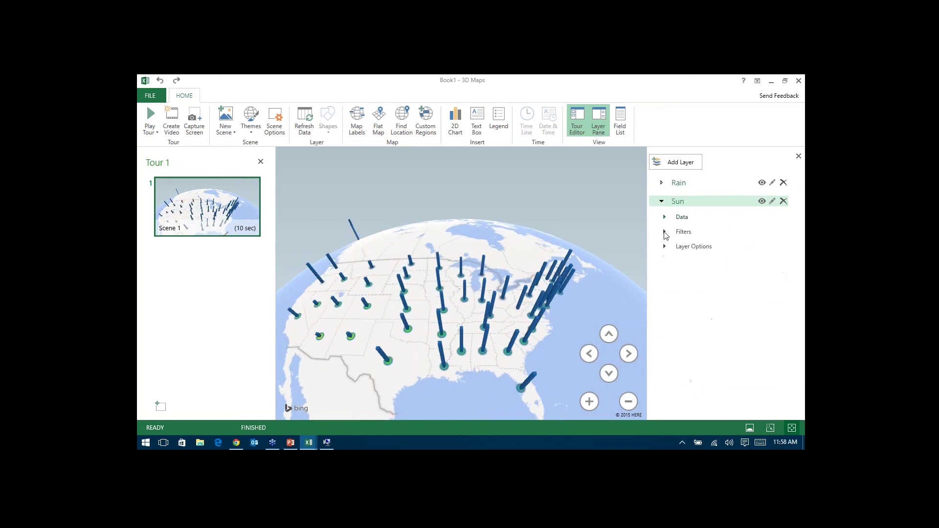
pyautogui.click(665, 247)
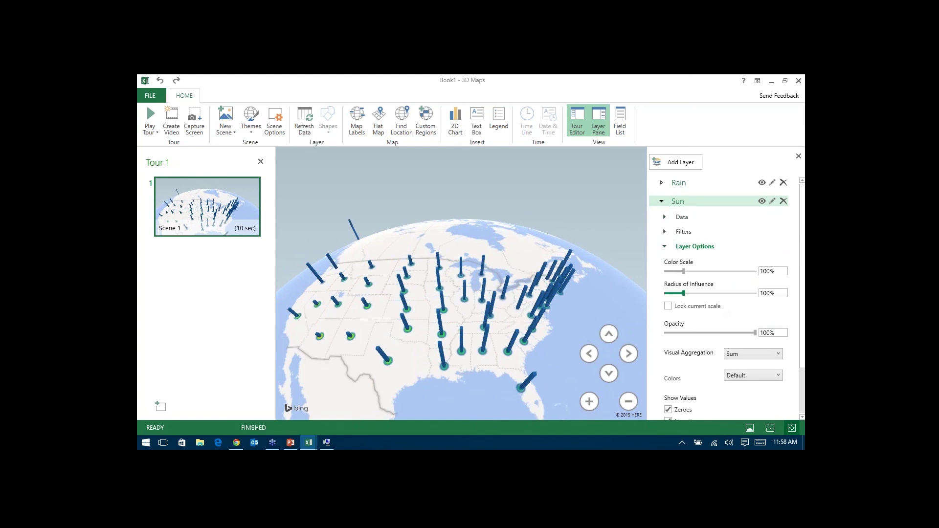
pyautogui.moveTo(684, 293); pyautogui.dragTo(695, 293)
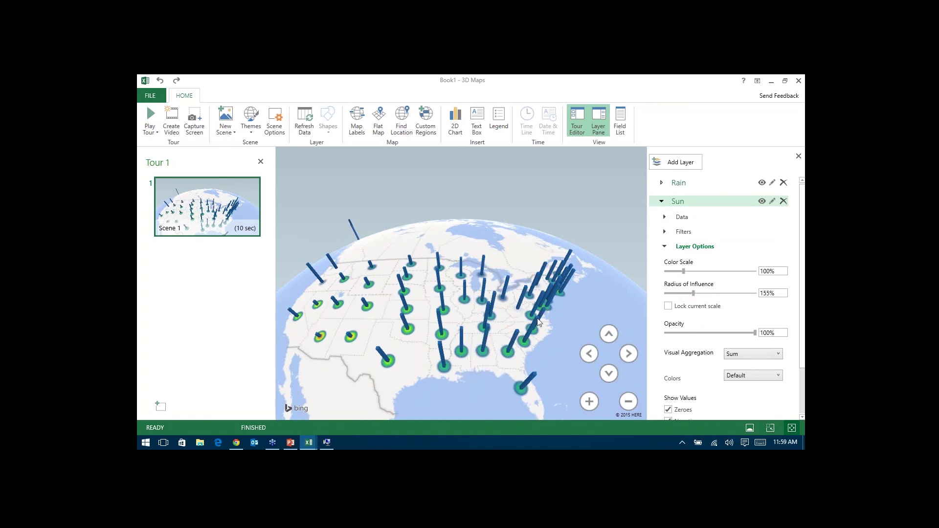
pyautogui.moveTo(532, 333); pyautogui.dragTo(512, 332)
pyautogui.moveTo(684, 272); pyautogui.dragTo(692, 272)
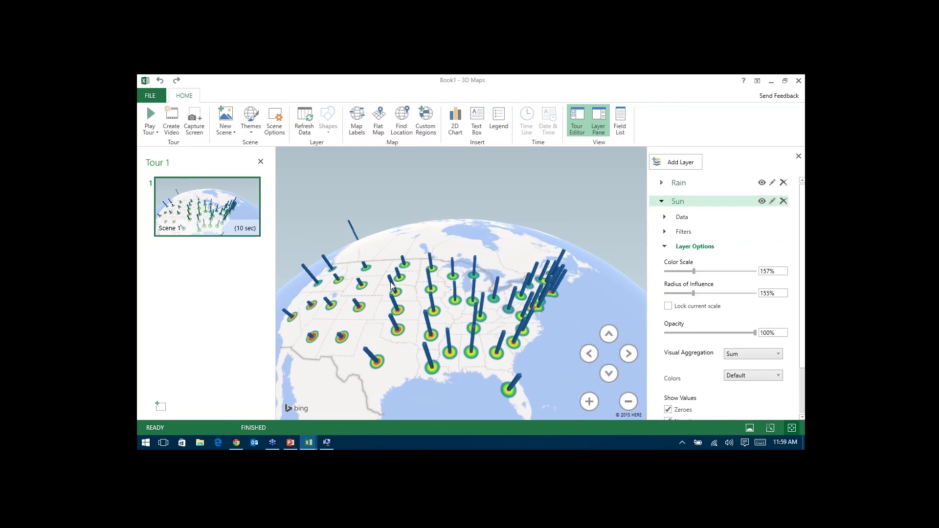
# Frame Scene 1 on Florida and the southeastern states, and collapse the Sun layer's settings.
pyautogui.moveTo(392, 286); pyautogui.dragTo(377, 304)
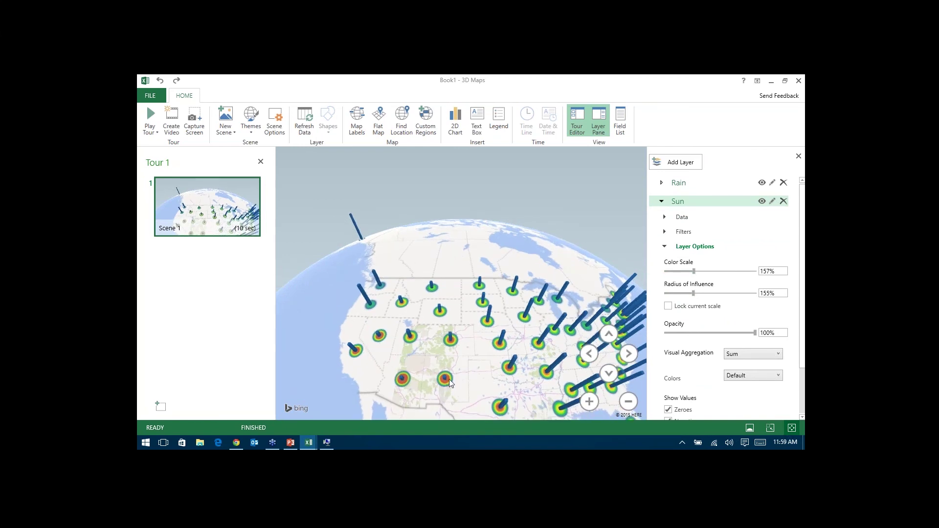
pyautogui.moveTo(449, 379); pyautogui.dragTo(313, 304)
pyautogui.doubleClick(498, 330)
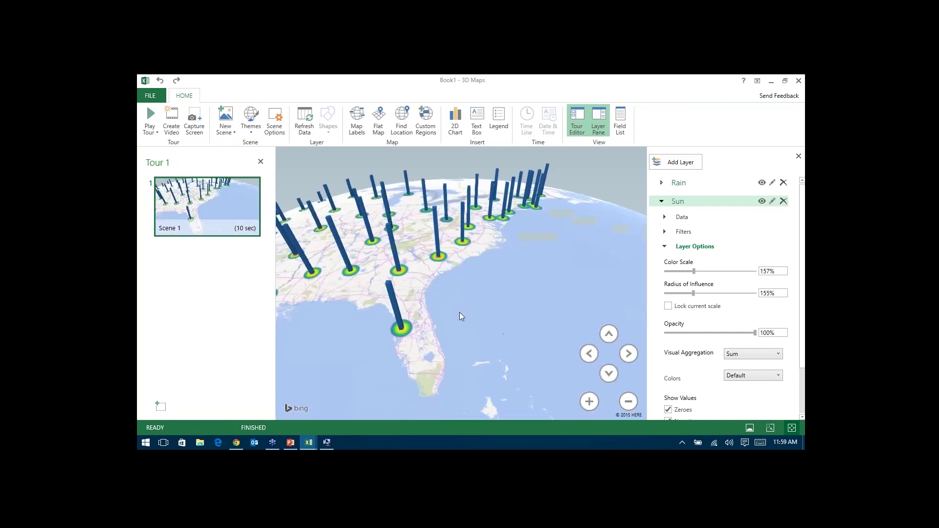
pyautogui.moveTo(459, 312); pyautogui.dragTo(500, 313)
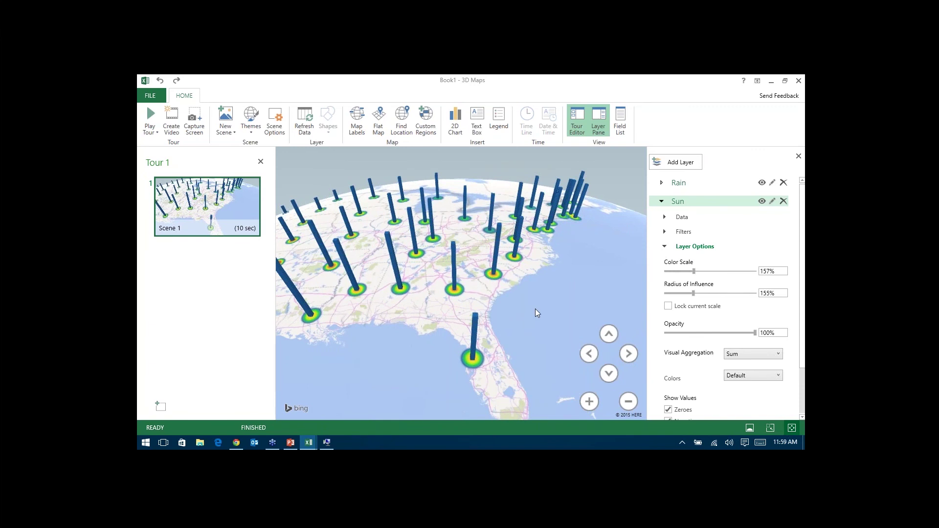
pyautogui.click(661, 201)
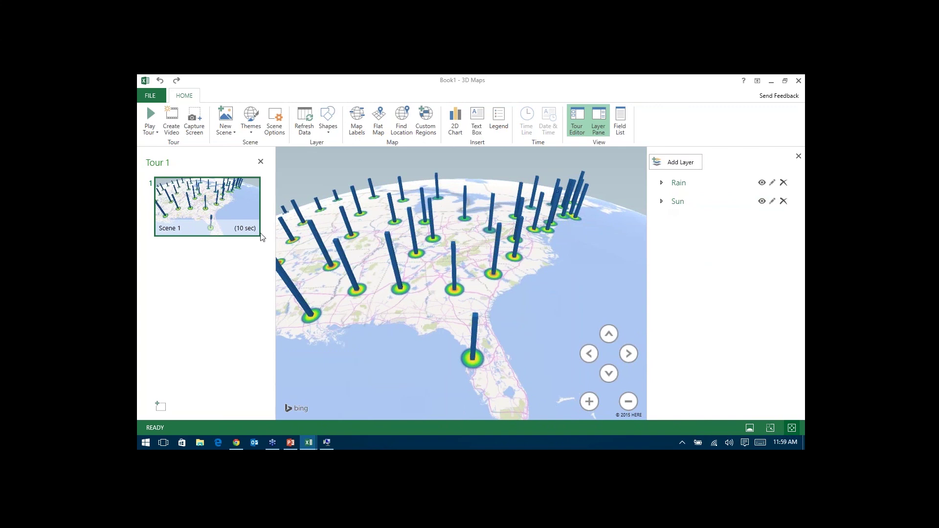
# Add Scene 2 to the tour and frame it on the northeastern states and the Great Lakes.
pyautogui.moveTo(218, 225)
pyautogui.click(162, 411)
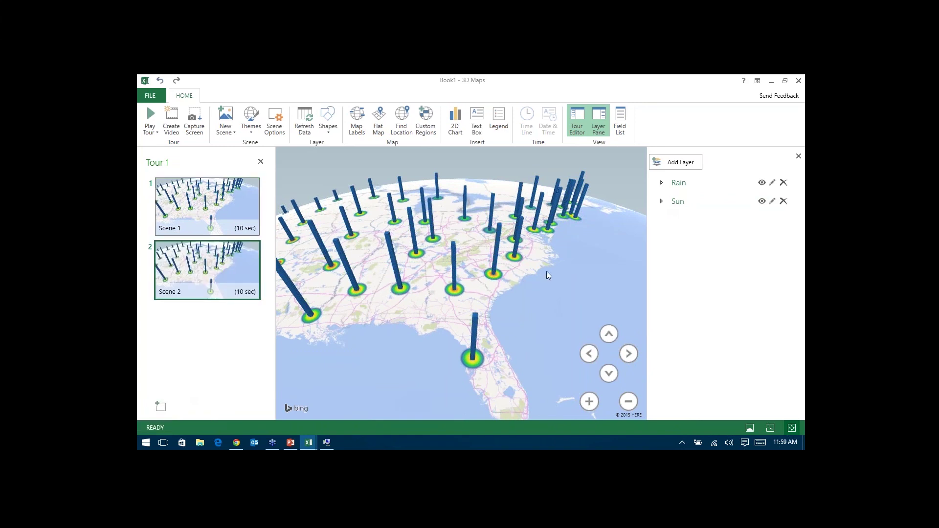
pyautogui.moveTo(547, 272); pyautogui.dragTo(541, 287)
pyautogui.moveTo(599, 223); pyautogui.dragTo(578, 267)
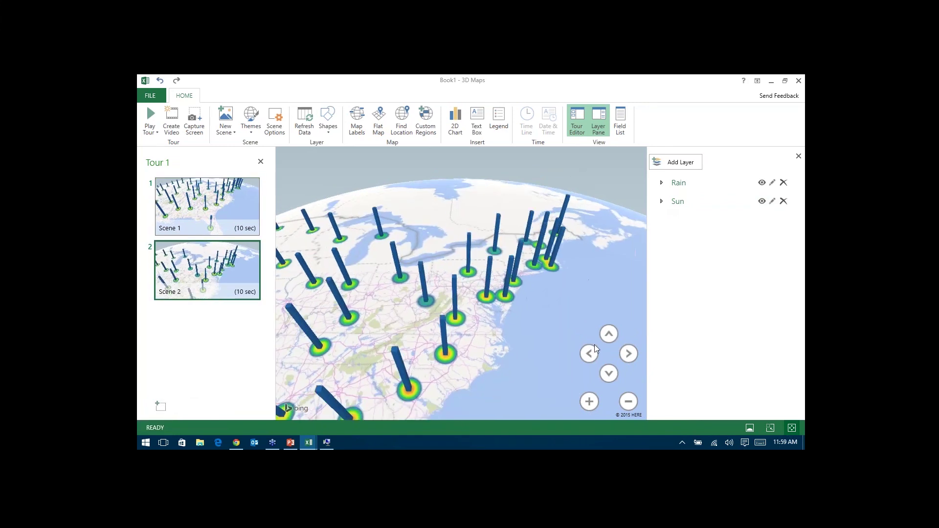
pyautogui.moveTo(528, 326); pyautogui.dragTo(527, 334)
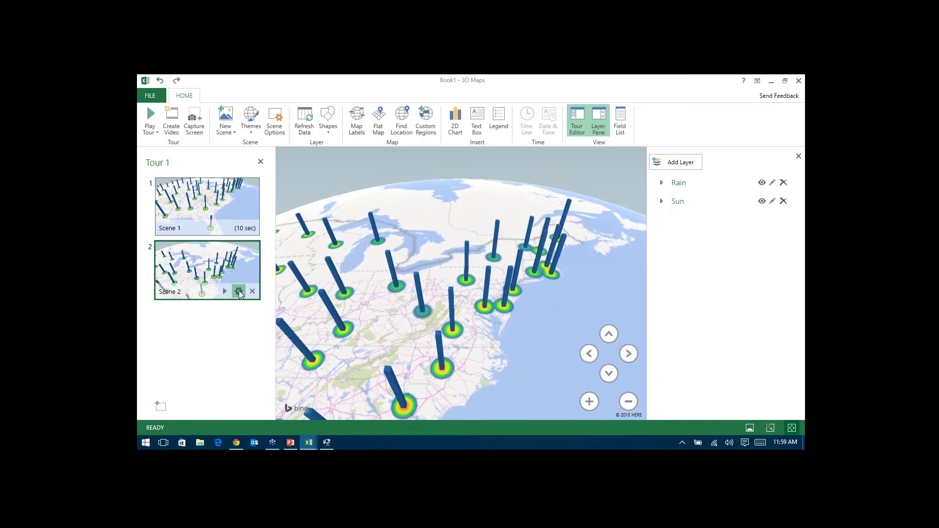
# Set Scene 2's duration and transition duration to 5 seconds each, with the Fly Over effect.
pyautogui.click(275, 122)
pyautogui.moveTo(403, 177); pyautogui.dragTo(356, 178)
pyautogui.write('5')
pyautogui.write('5')
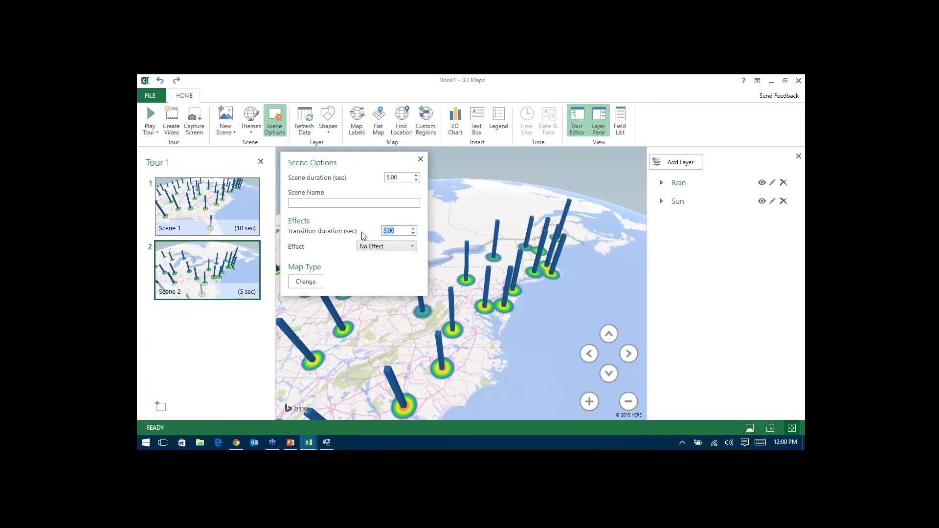
pyautogui.click(391, 246)
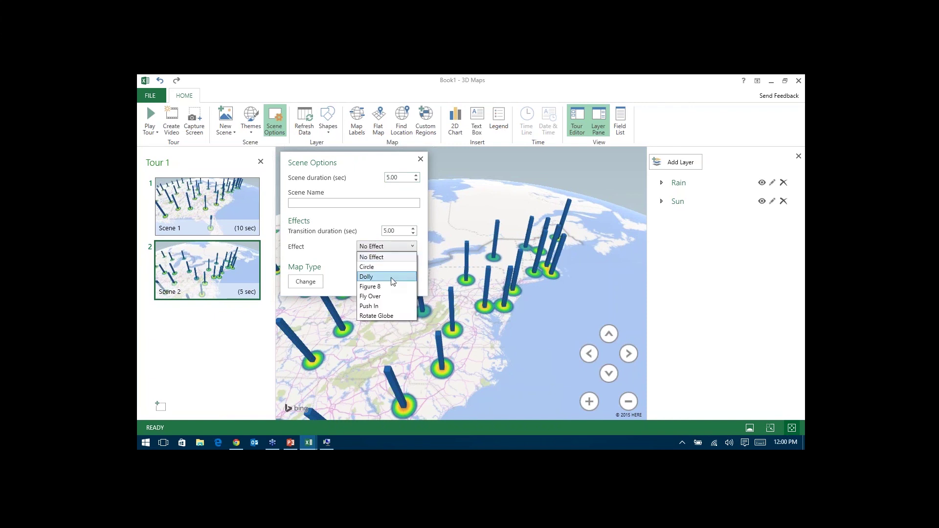
pyautogui.click(386, 295)
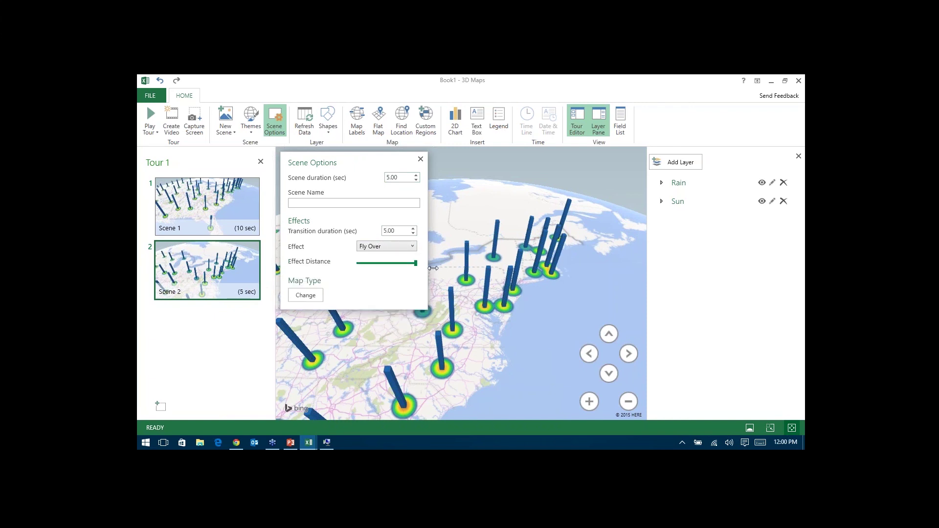
# Set Scene 1's duration and transition duration to 5 seconds each, with the Push In effect at maximum speed.
pyautogui.click(238, 229)
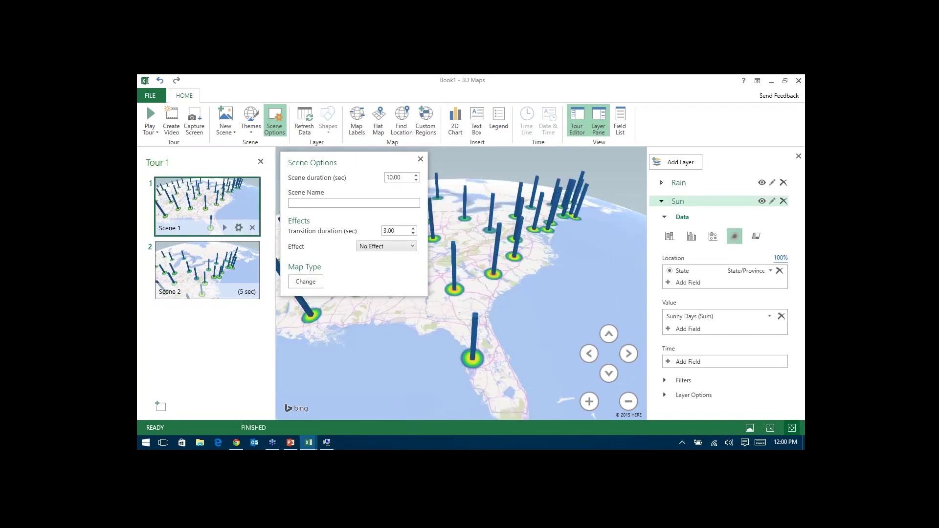
pyautogui.write('5')
pyautogui.press('Tab')
pyautogui.write('5')
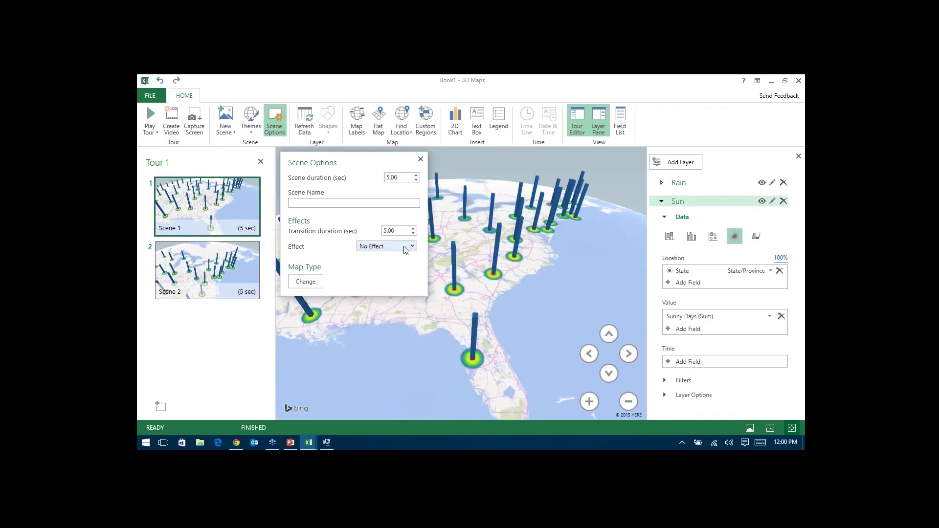
pyautogui.click(406, 247)
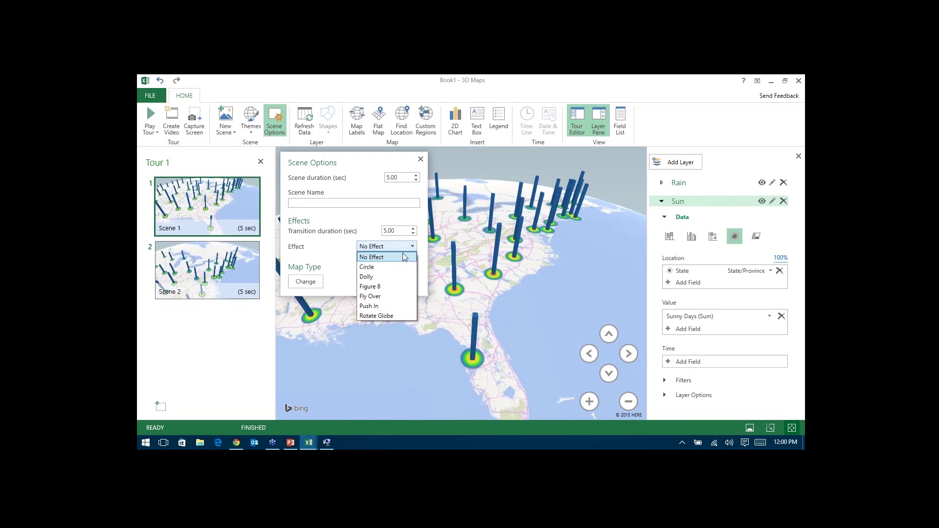
pyautogui.click(382, 305)
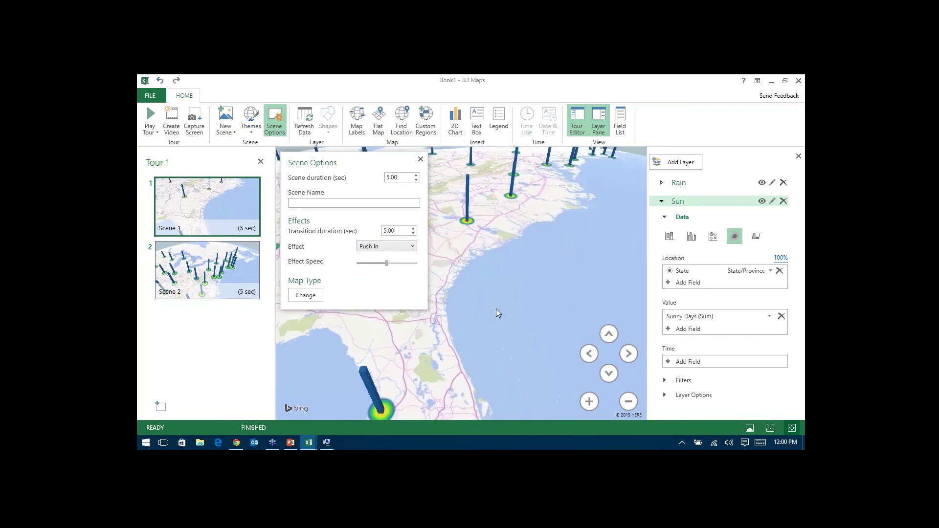
pyautogui.moveTo(386, 263); pyautogui.dragTo(416, 263)
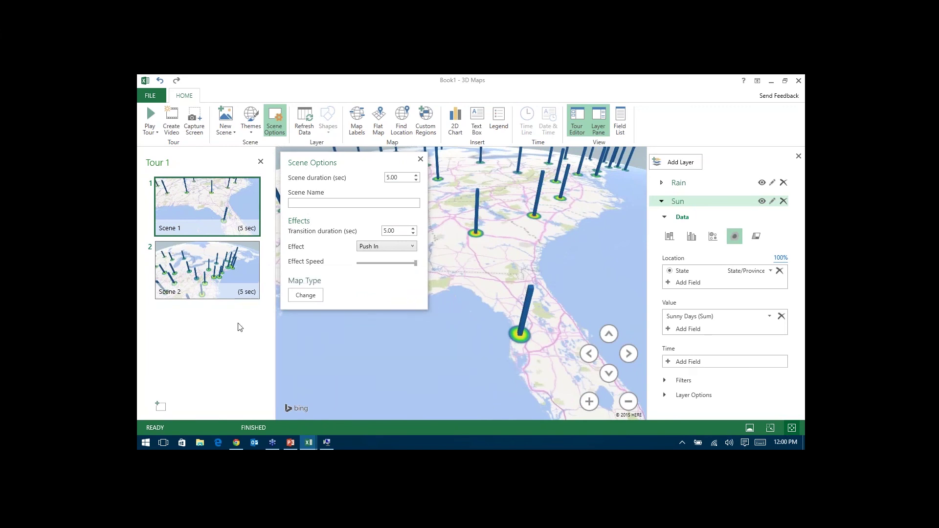
# Add Scene 3 after Scene 2, frame it on the Pacific Northwest, and close the scene options.
pyautogui.click(198, 271)
pyautogui.click(160, 406)
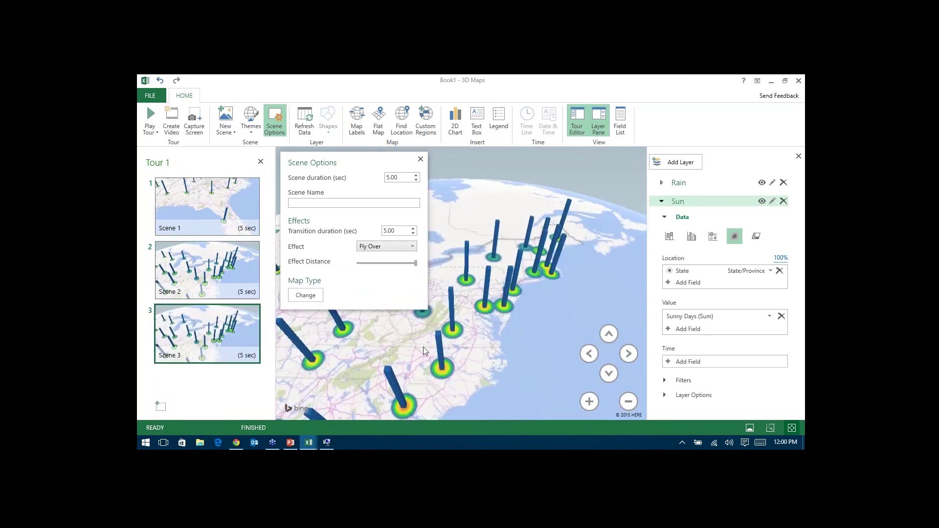
pyautogui.moveTo(423, 347); pyautogui.dragTo(658, 348)
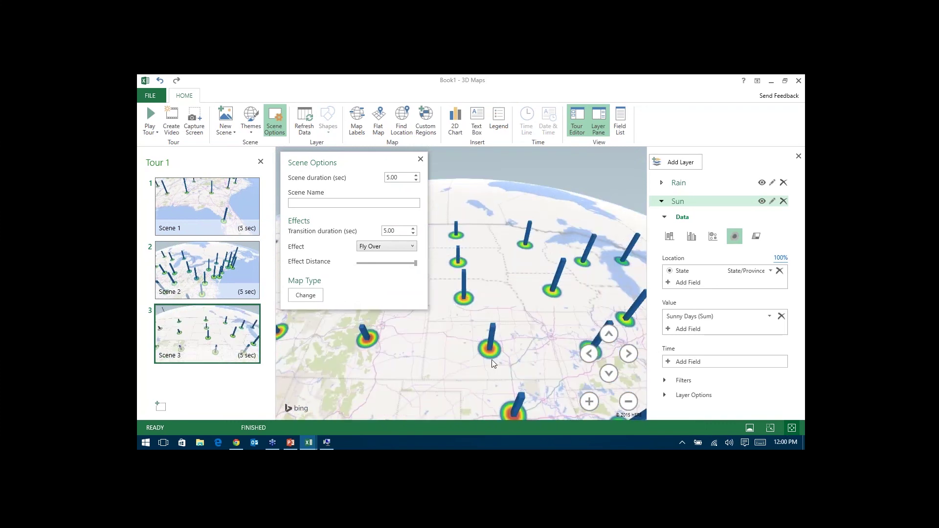
pyautogui.moveTo(492, 360); pyautogui.dragTo(563, 376)
pyautogui.click(386, 247)
pyautogui.click(383, 269)
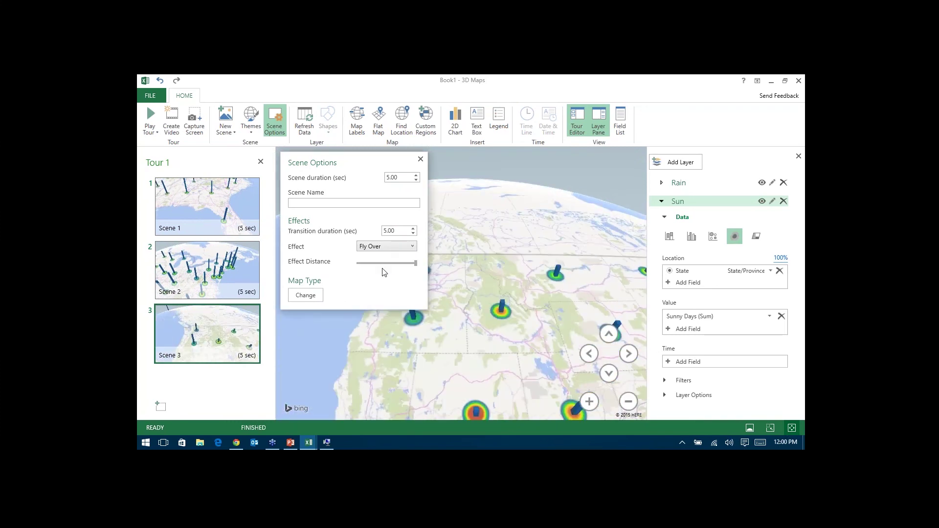
pyautogui.click(420, 160)
# Play the tour from Scene 1.
pyautogui.moveTo(258, 197)
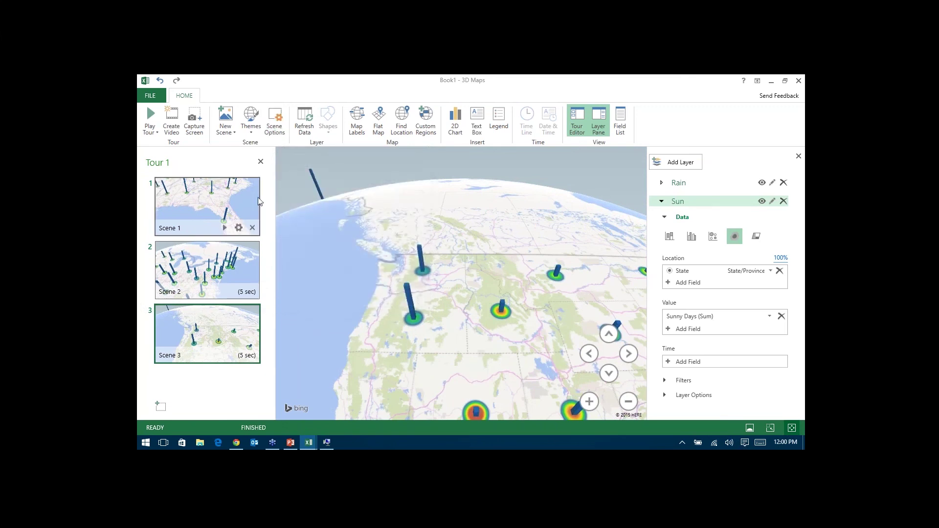
pyautogui.click(209, 194)
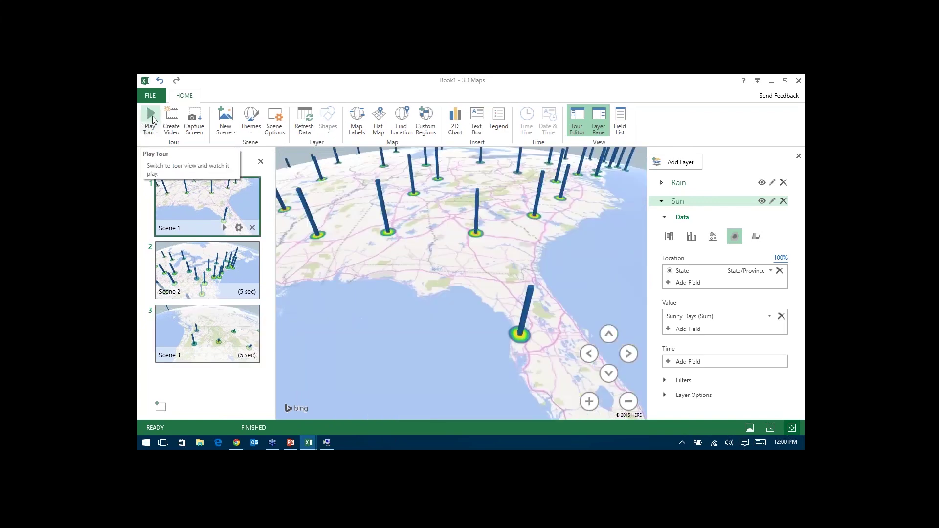
pyautogui.click(151, 116)
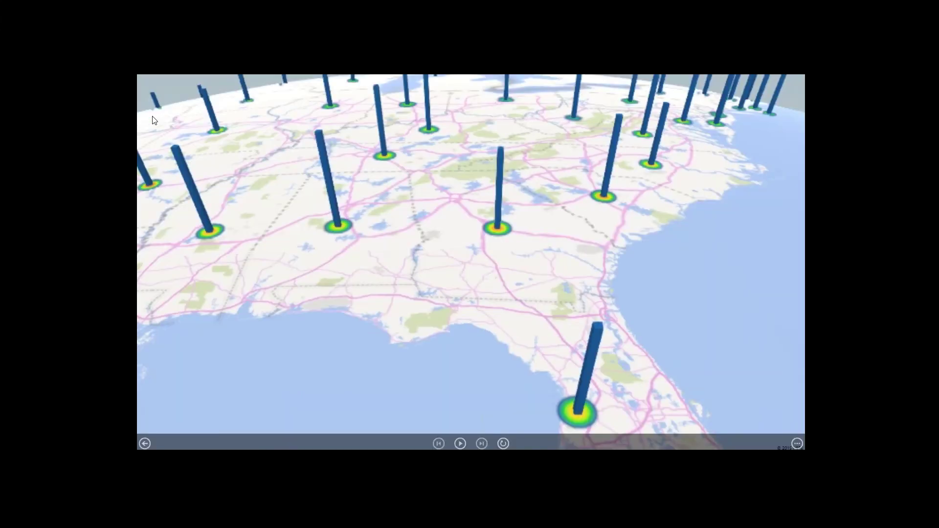